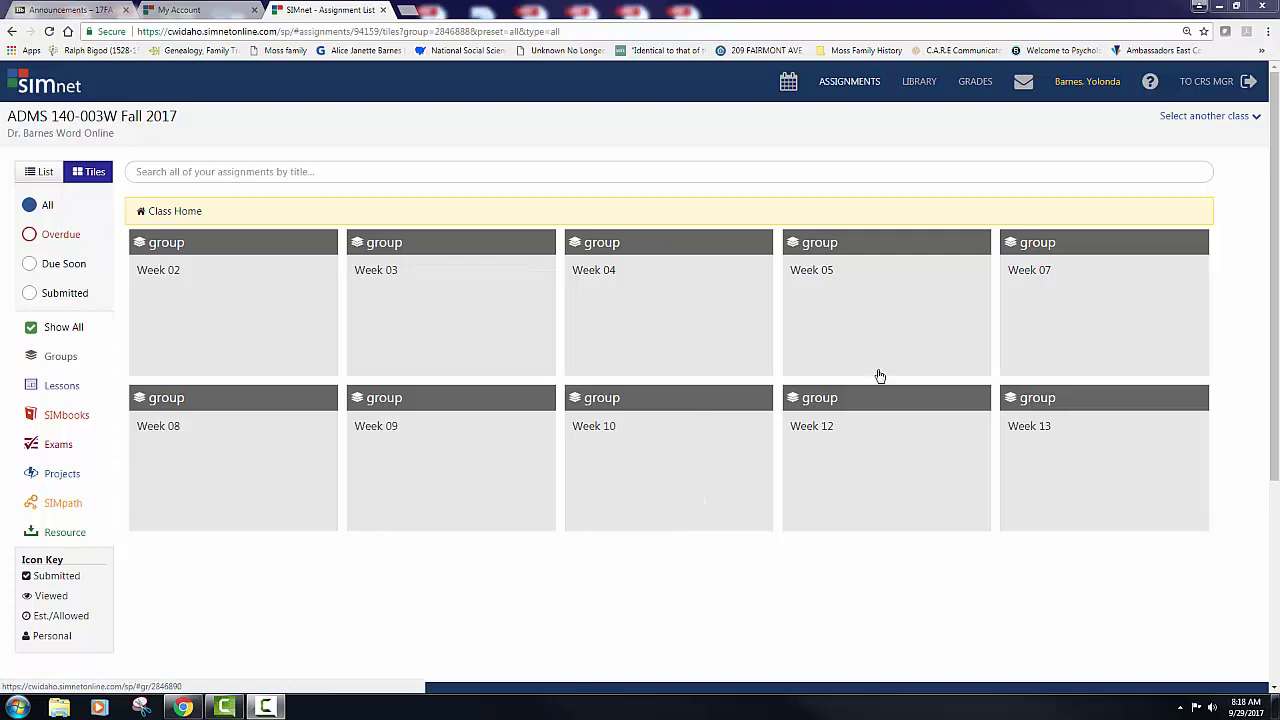
Step: Open the Week 07 Guided Project 5-3 assignment and view its Office for Windows instructions PDF
{"action": "left_click", "coordinate": [1037, 320]}
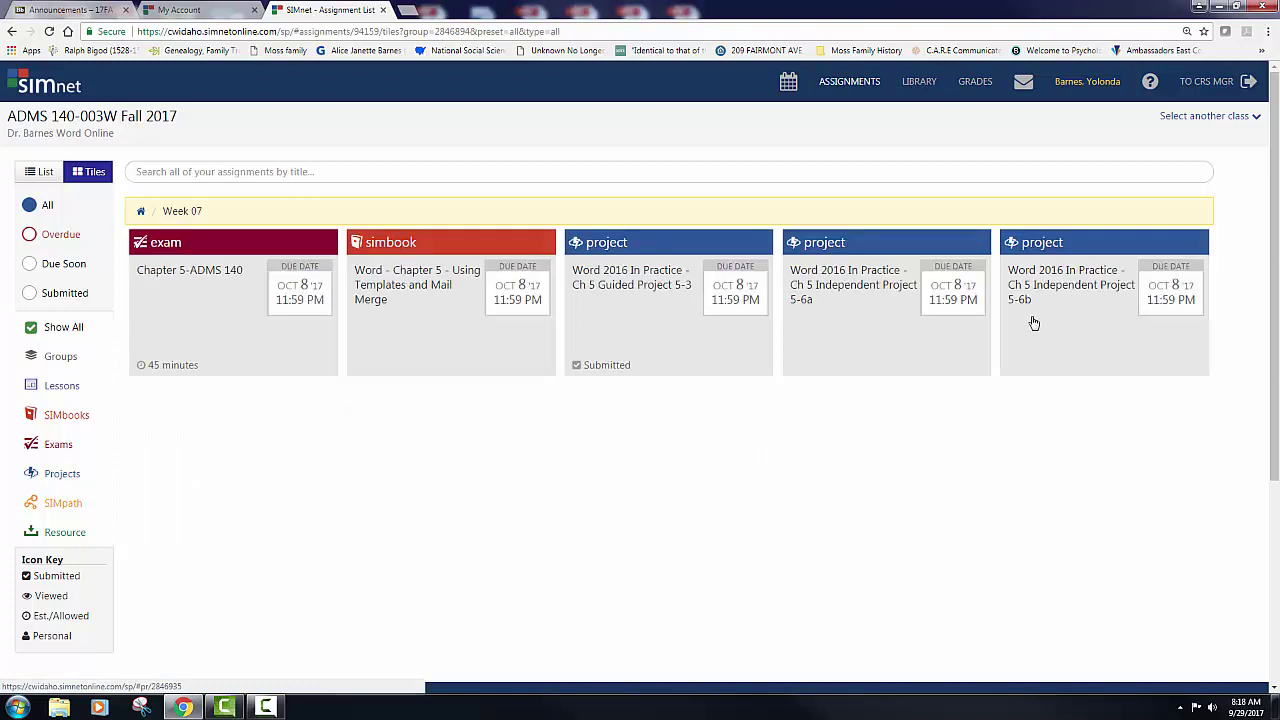
{"action": "left_click", "coordinate": [628, 345]}
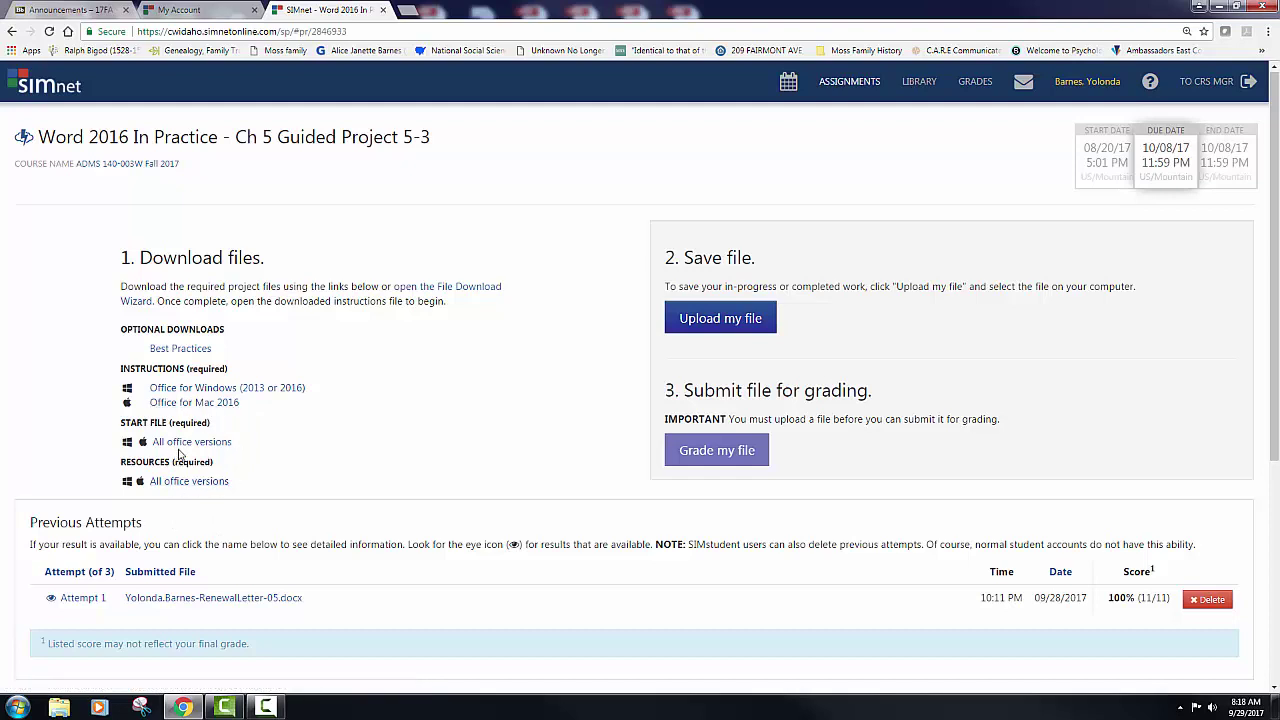
{"action": "left_click", "coordinate": [250, 391]}
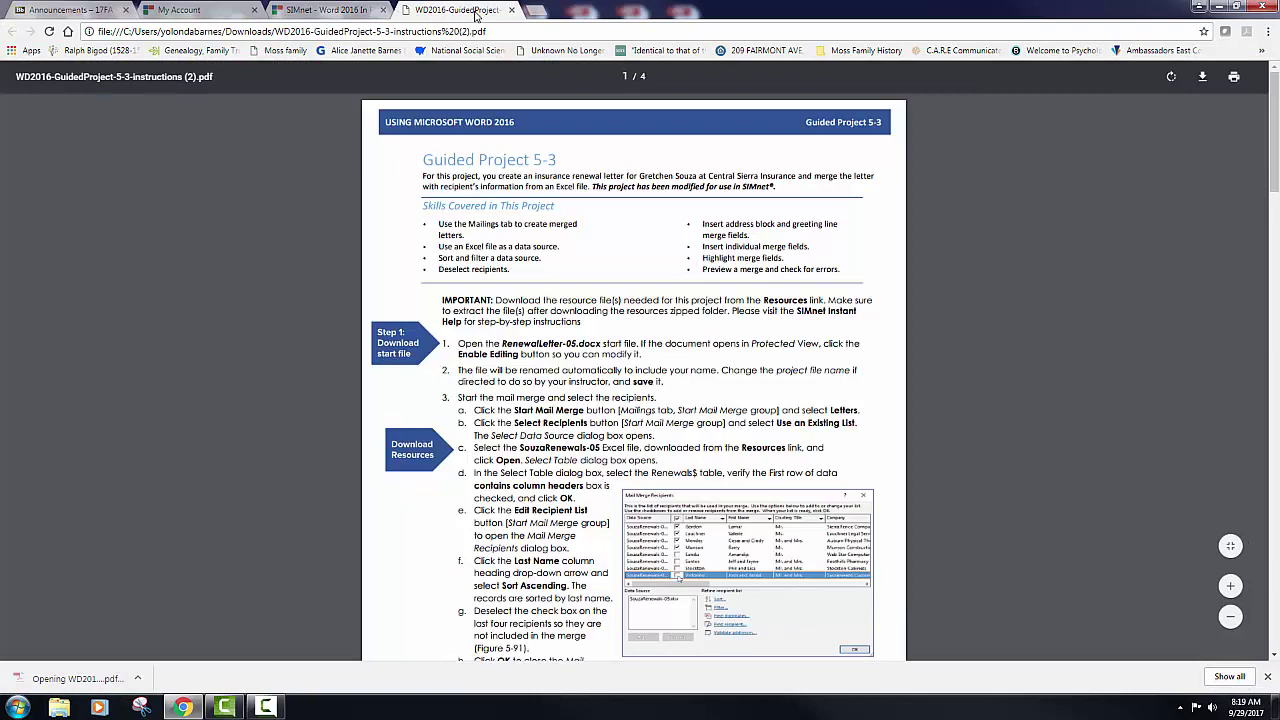
{"action": "left_click", "coordinate": [511, 10]}
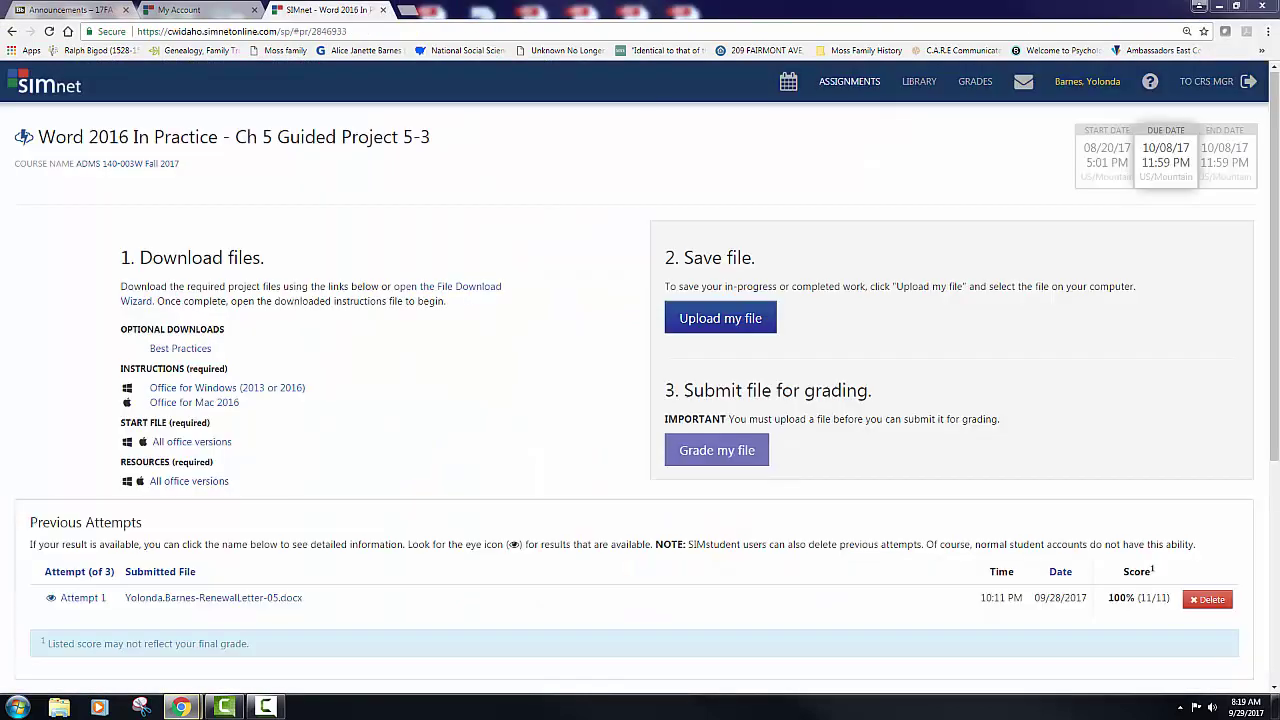
Step: Download the resources zip and copy its WD2016-GuidedProject-5-3-resources folder
{"action": "left_click", "coordinate": [188, 481]}
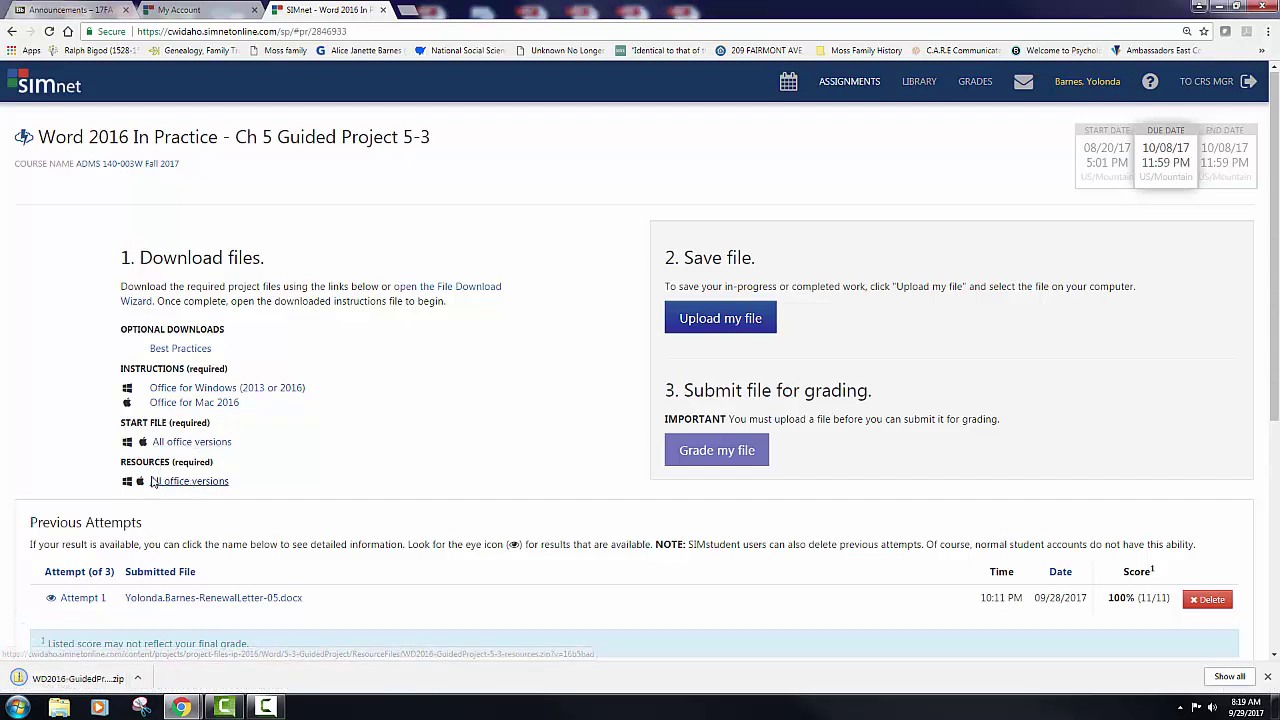
{"action": "left_click", "coordinate": [70, 679]}
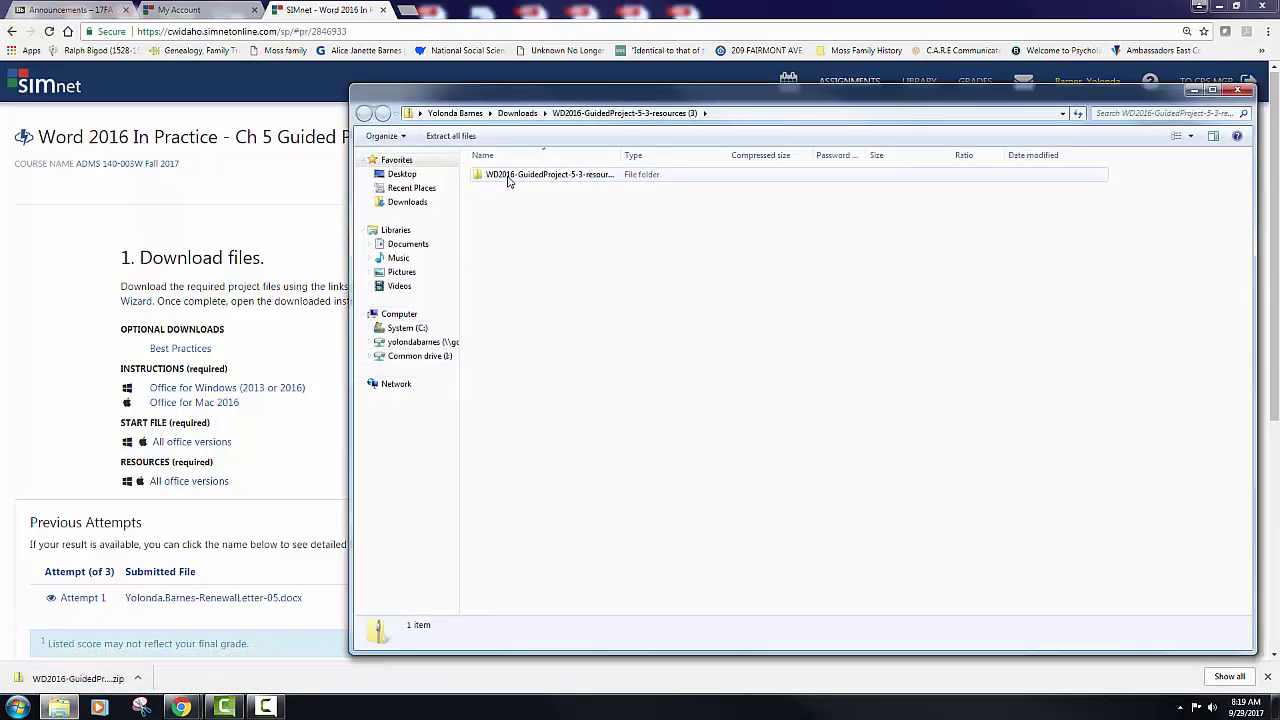
{"action": "right_click", "coordinate": [508, 178]}
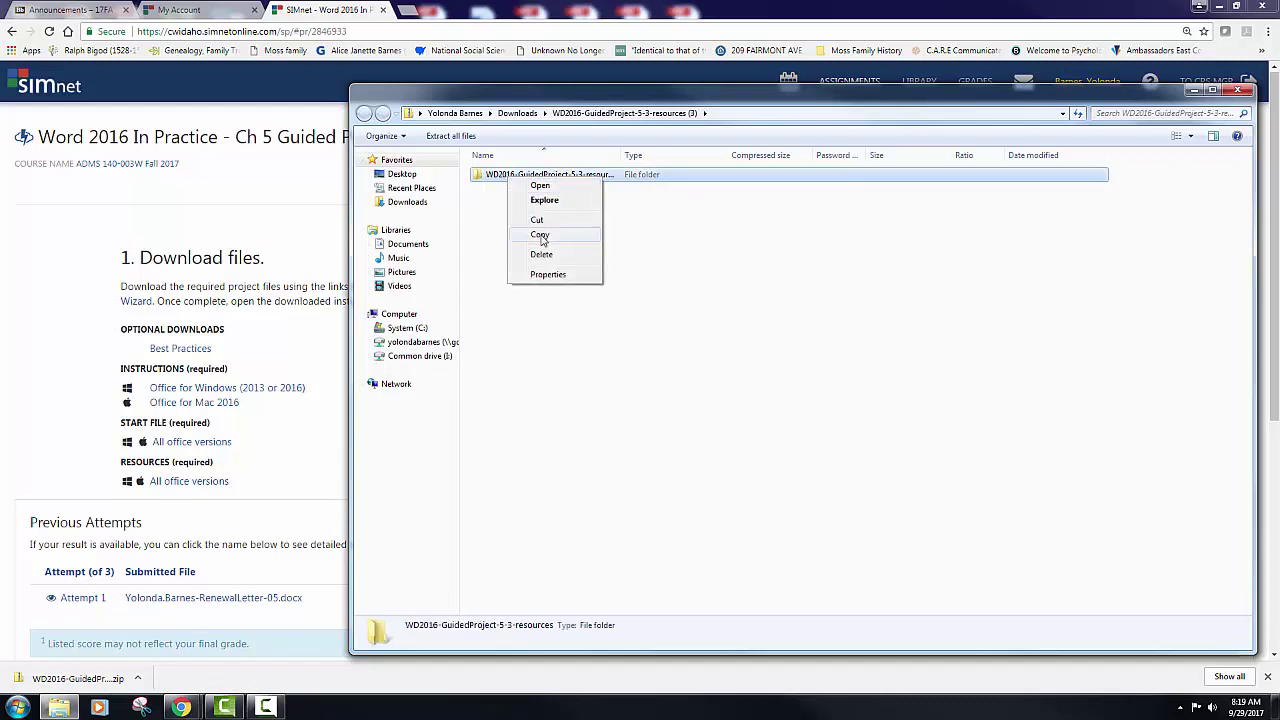
{"action": "left_click", "coordinate": [541, 236]}
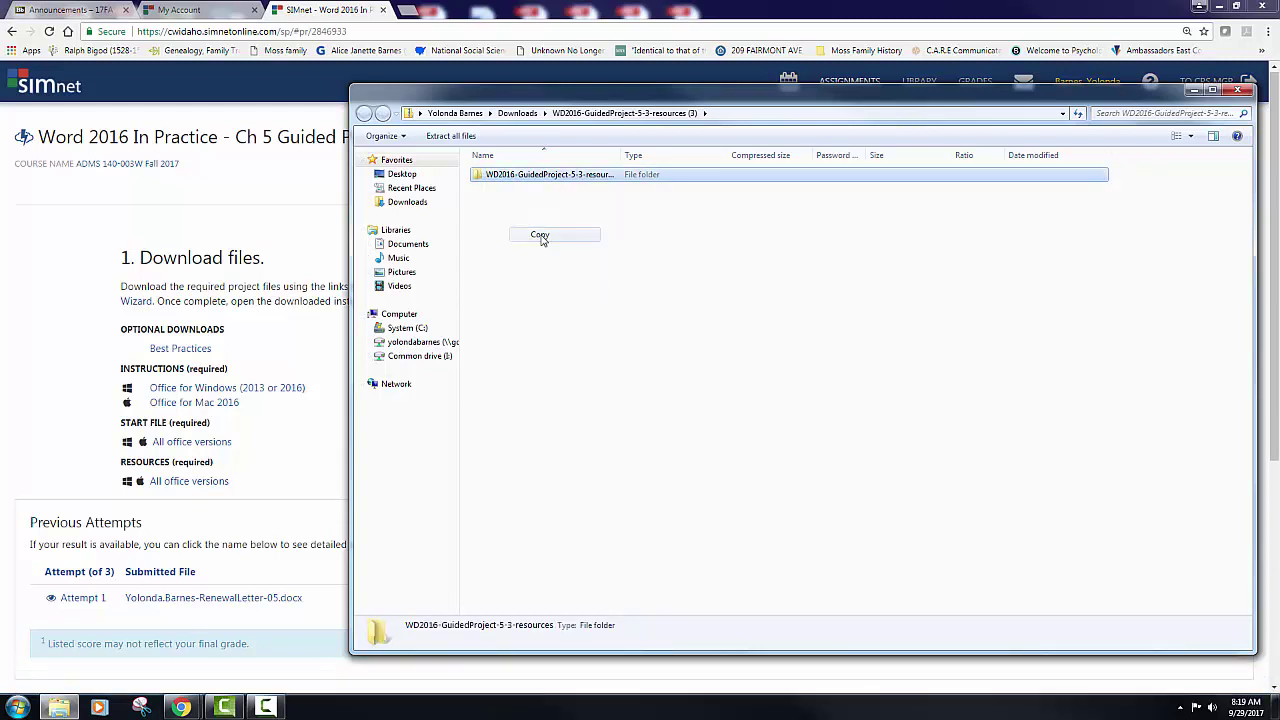
{"action": "double_click", "coordinate": [533, 176]}
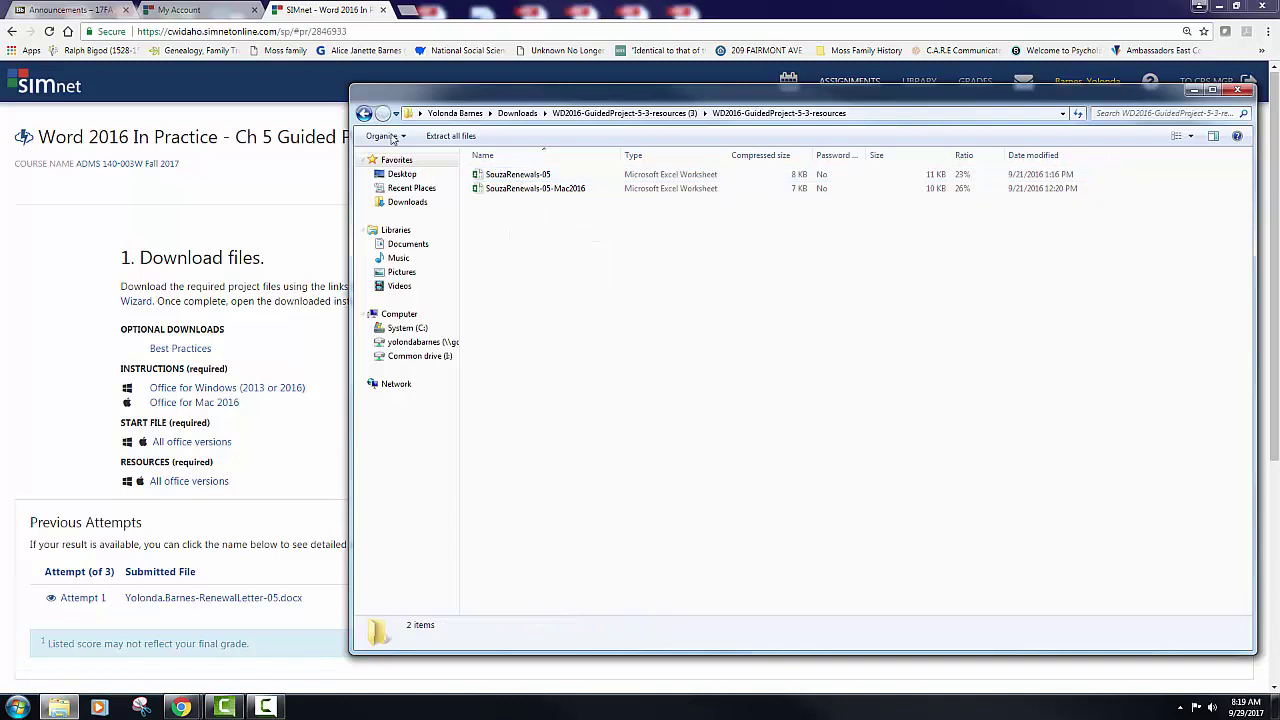
{"action": "left_click", "coordinate": [365, 114]}
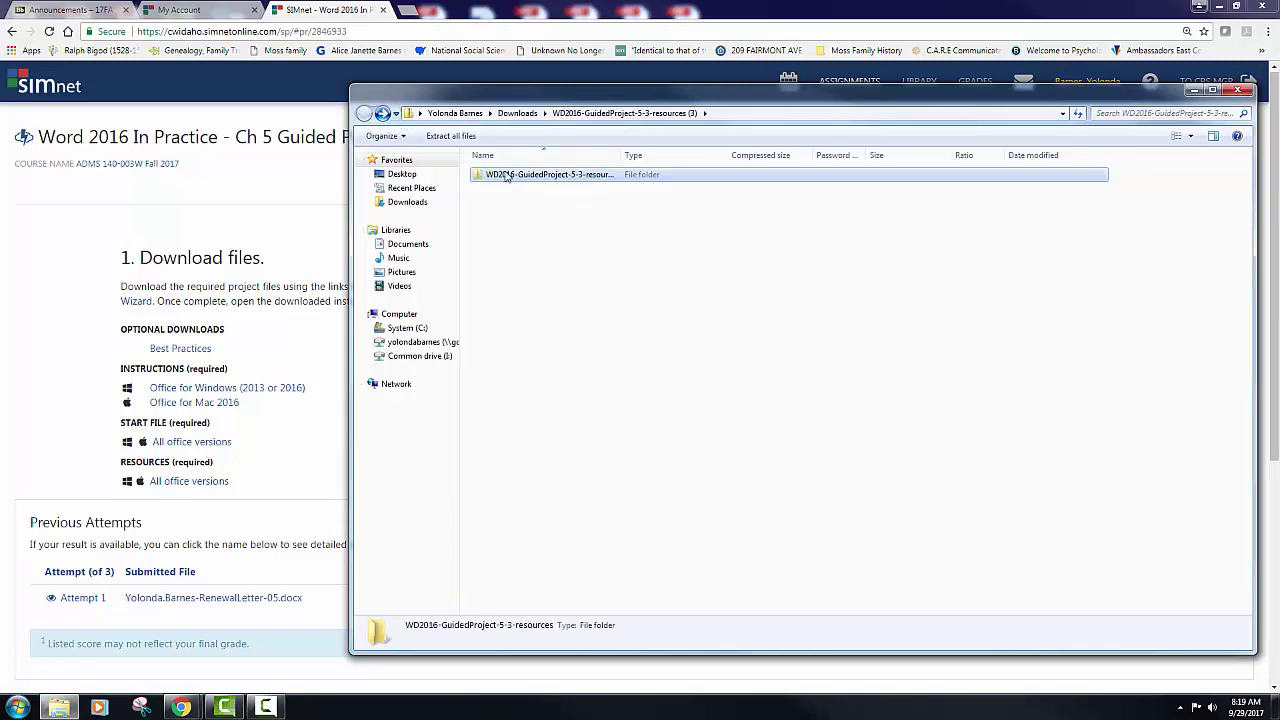
{"action": "right_click", "coordinate": [511, 180]}
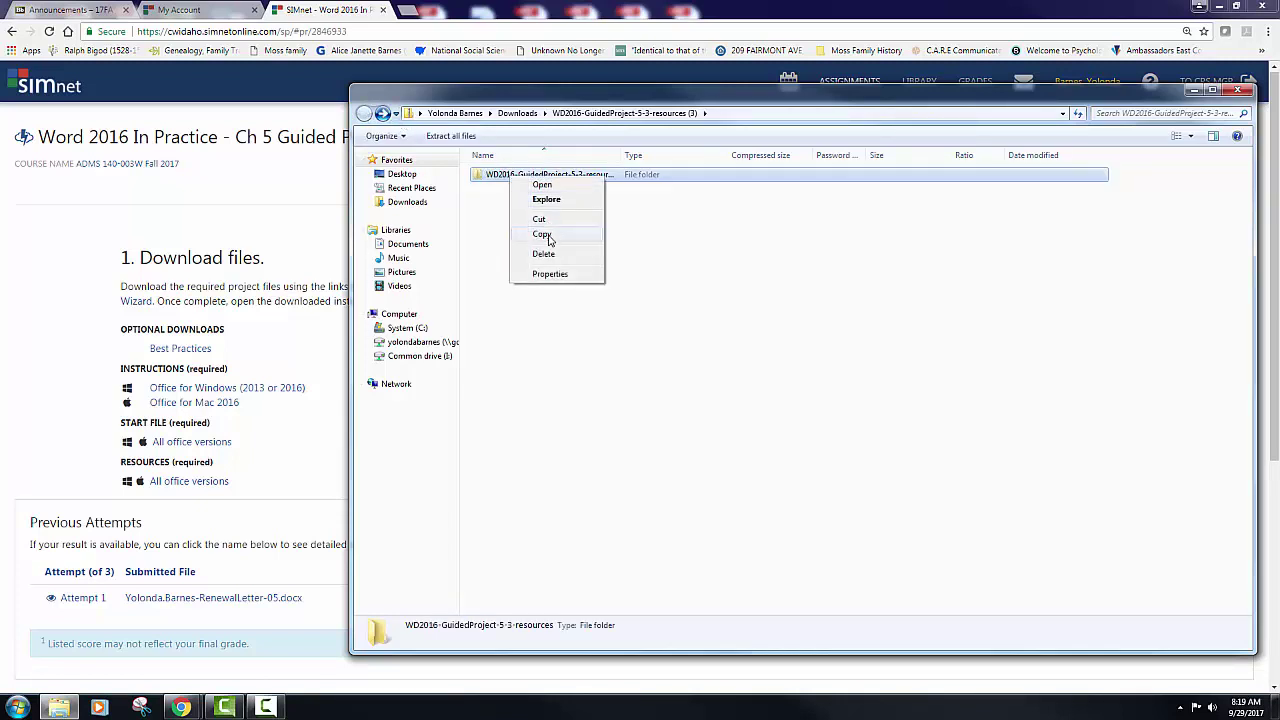
{"action": "left_click", "coordinate": [542, 234]}
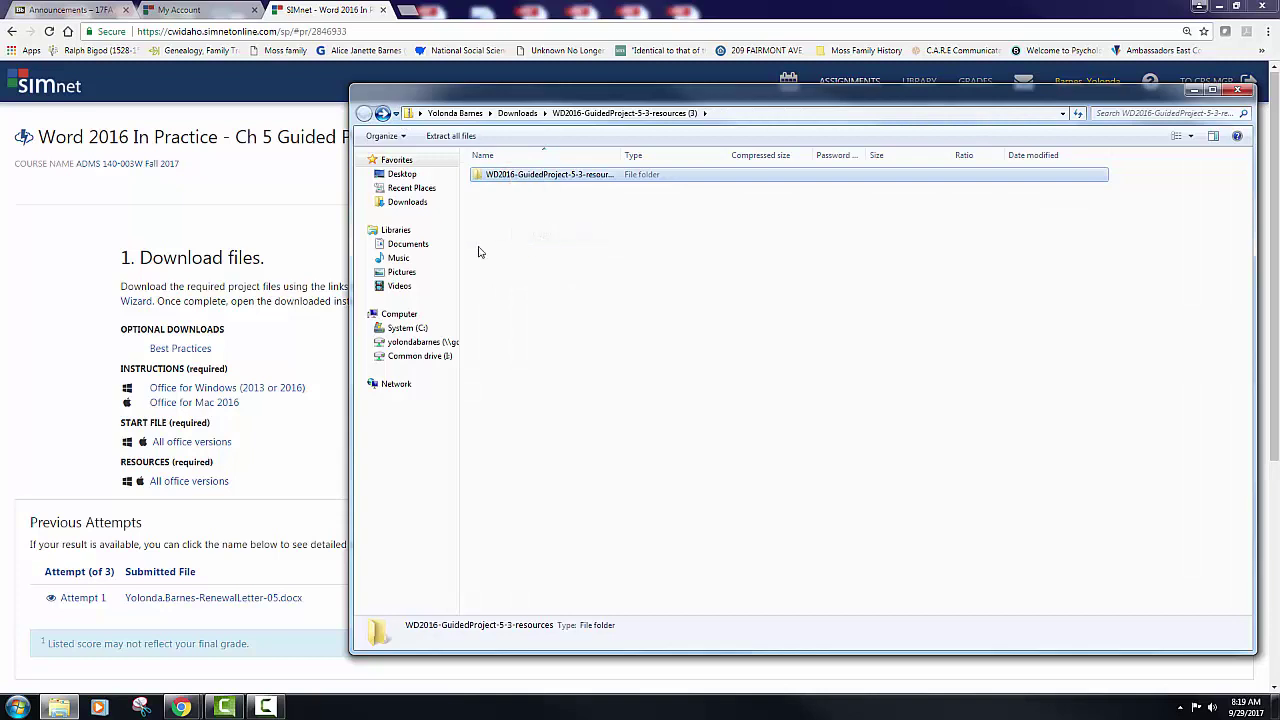
Step: Paste the resources folder into Documents > ADMS 140 > Chapter 5 and check its contents
{"action": "left_click", "coordinate": [408, 244]}
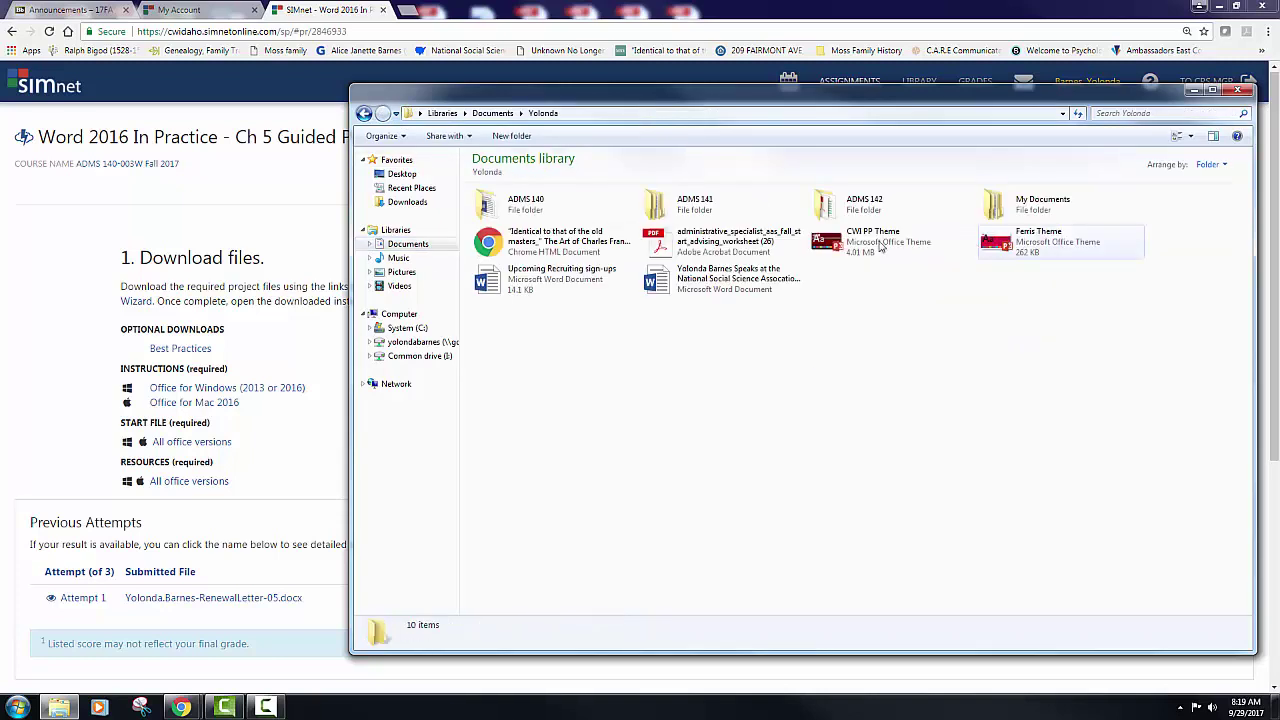
{"action": "double_click", "coordinate": [535, 215]}
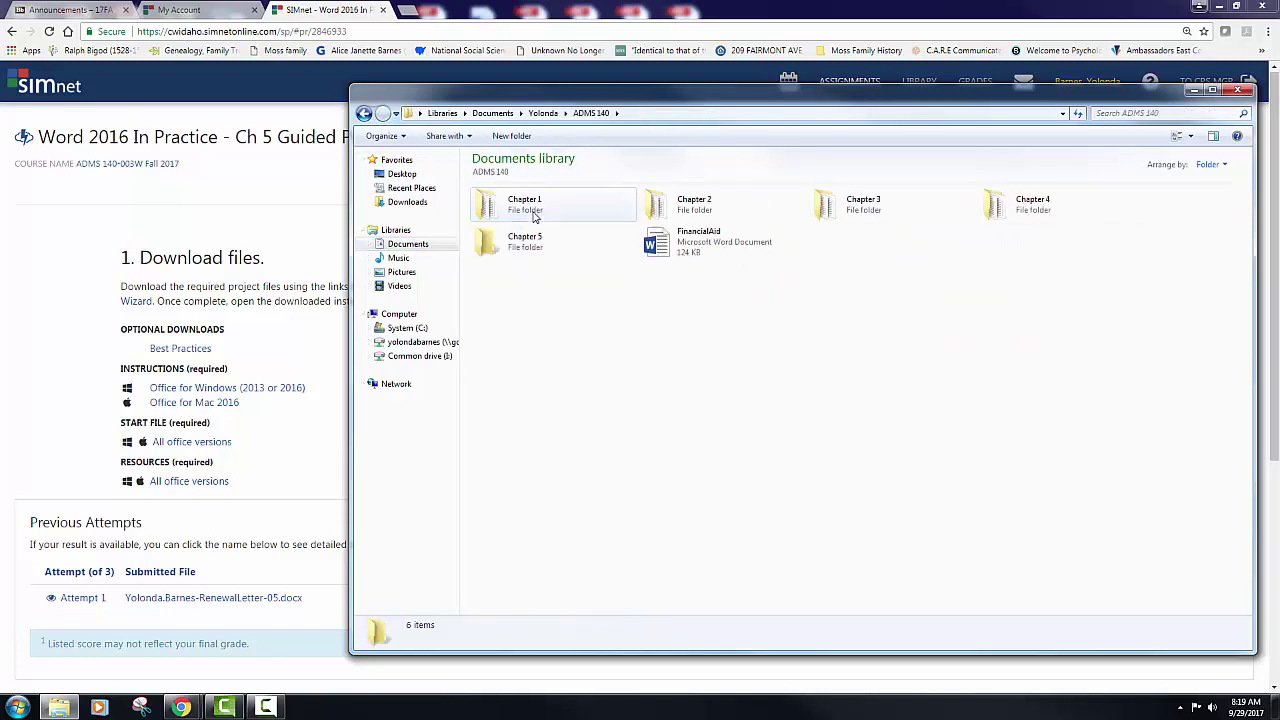
{"action": "left_click", "coordinate": [528, 252]}
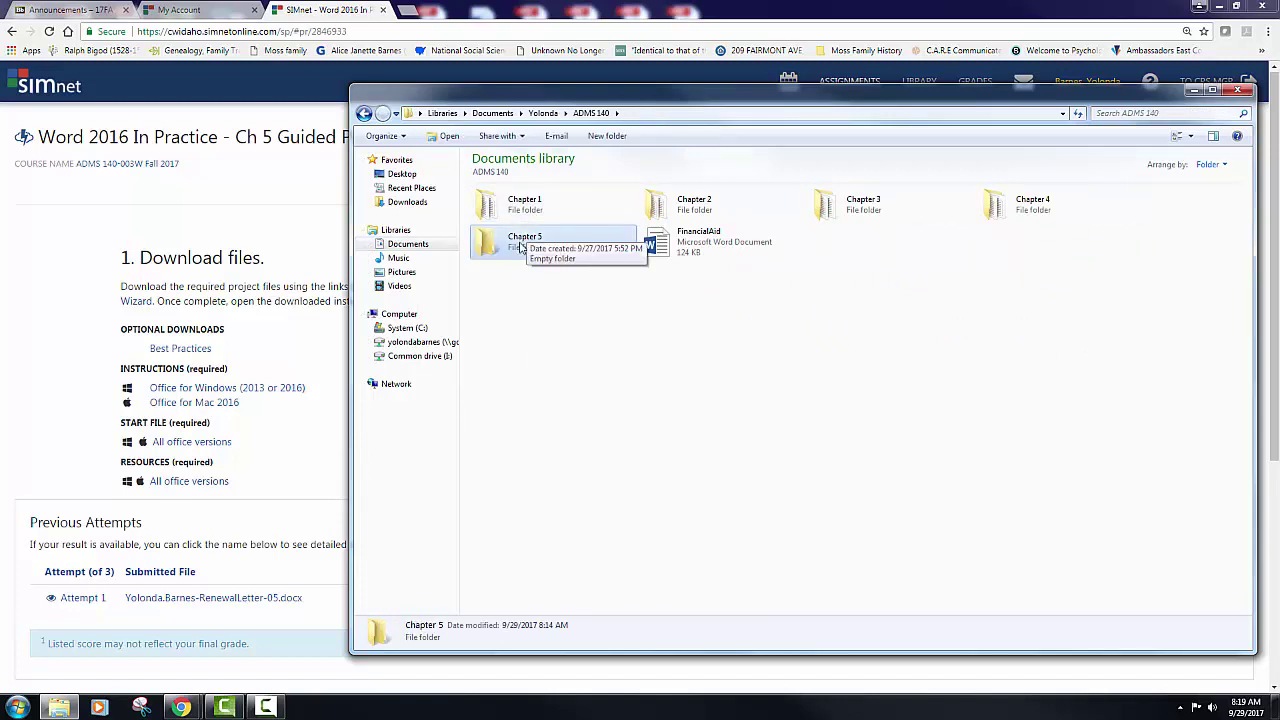
{"action": "right_click", "coordinate": [520, 243]}
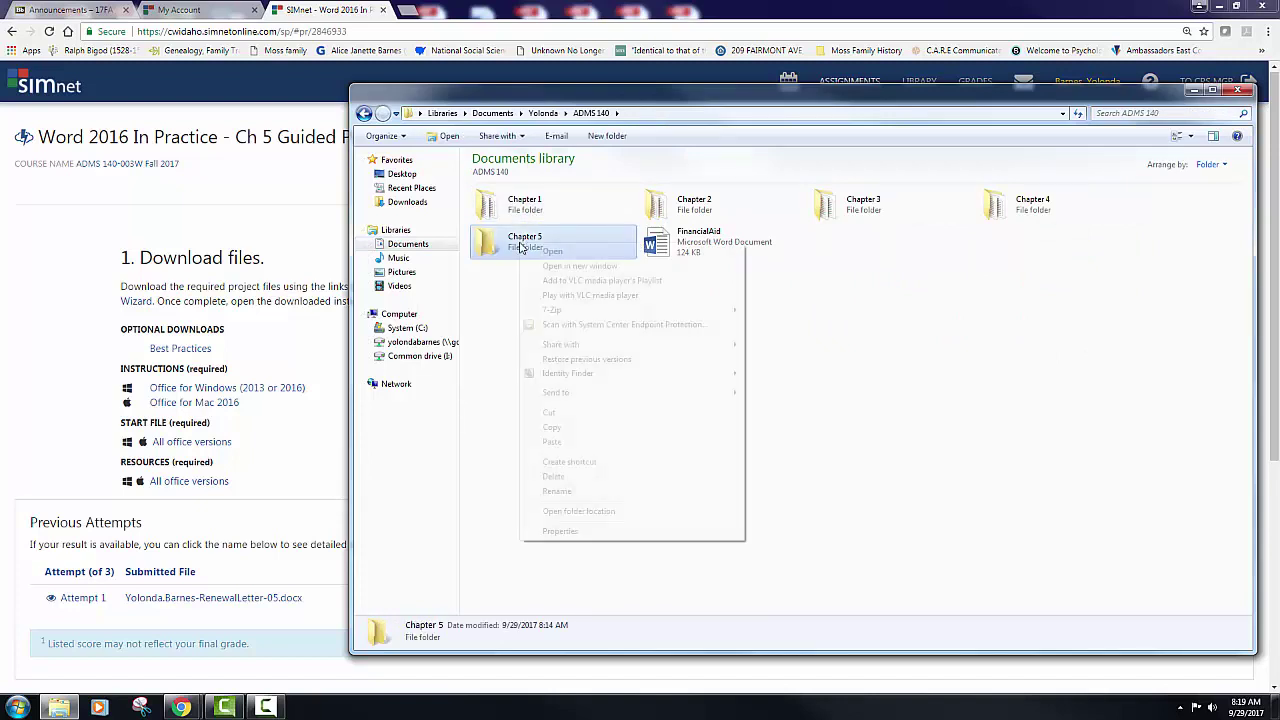
{"action": "left_click", "coordinate": [566, 443]}
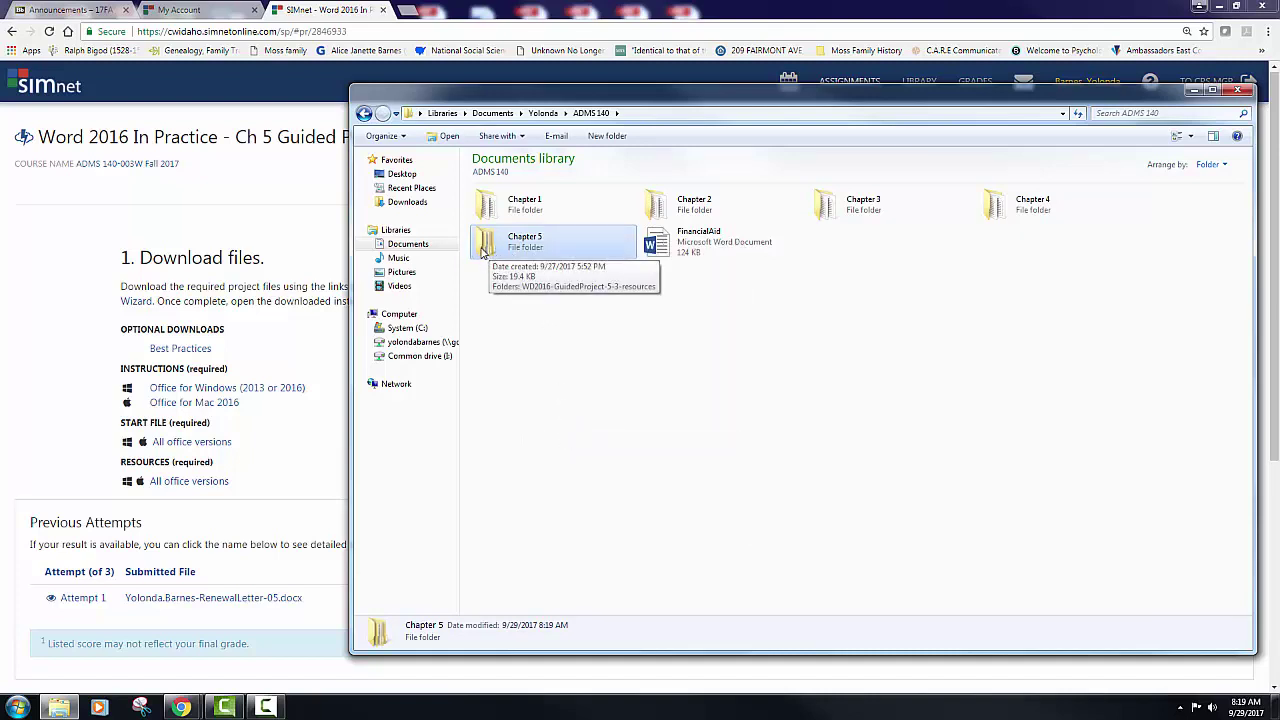
{"action": "double_click", "coordinate": [517, 251]}
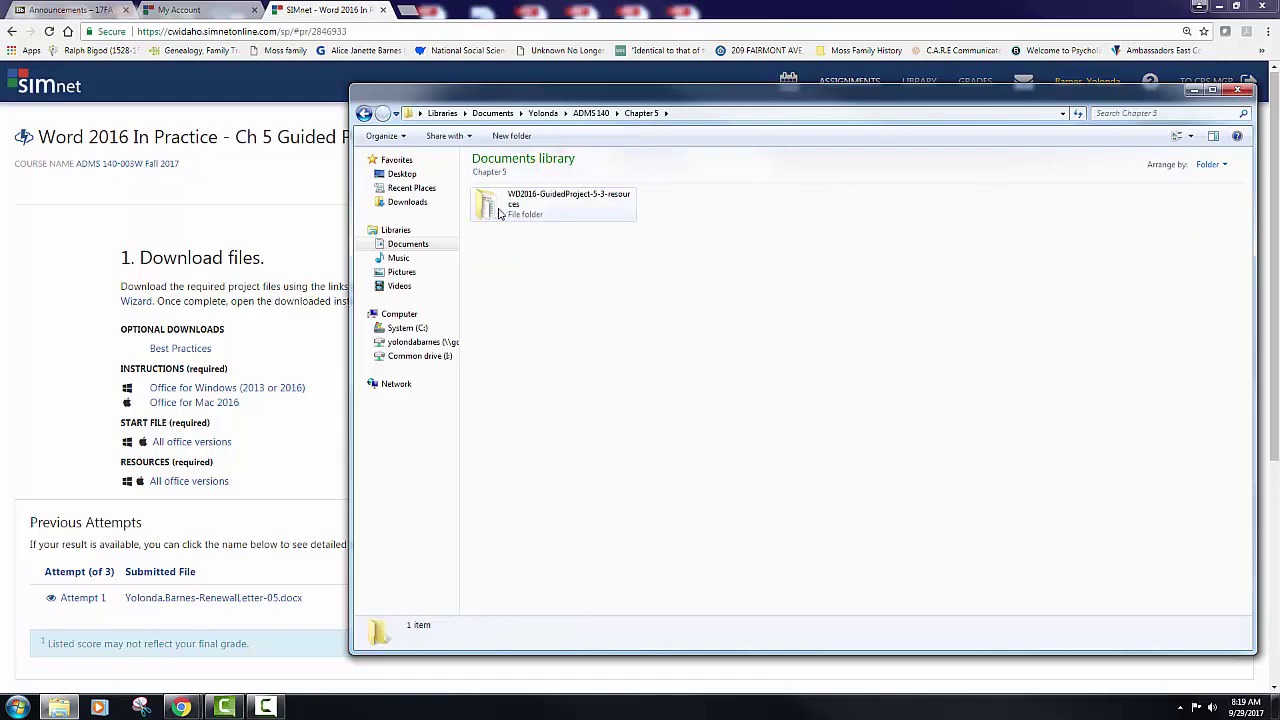
{"action": "double_click", "coordinate": [492, 212]}
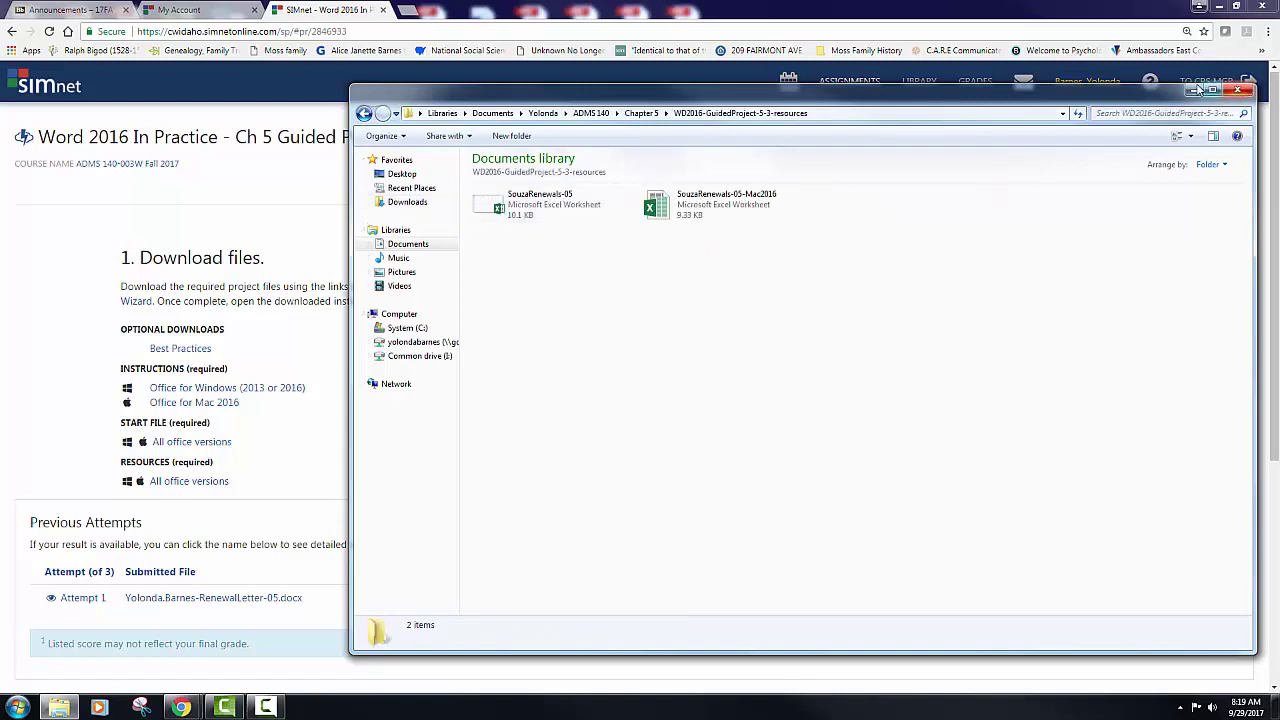
{"action": "left_click", "coordinate": [1244, 89]}
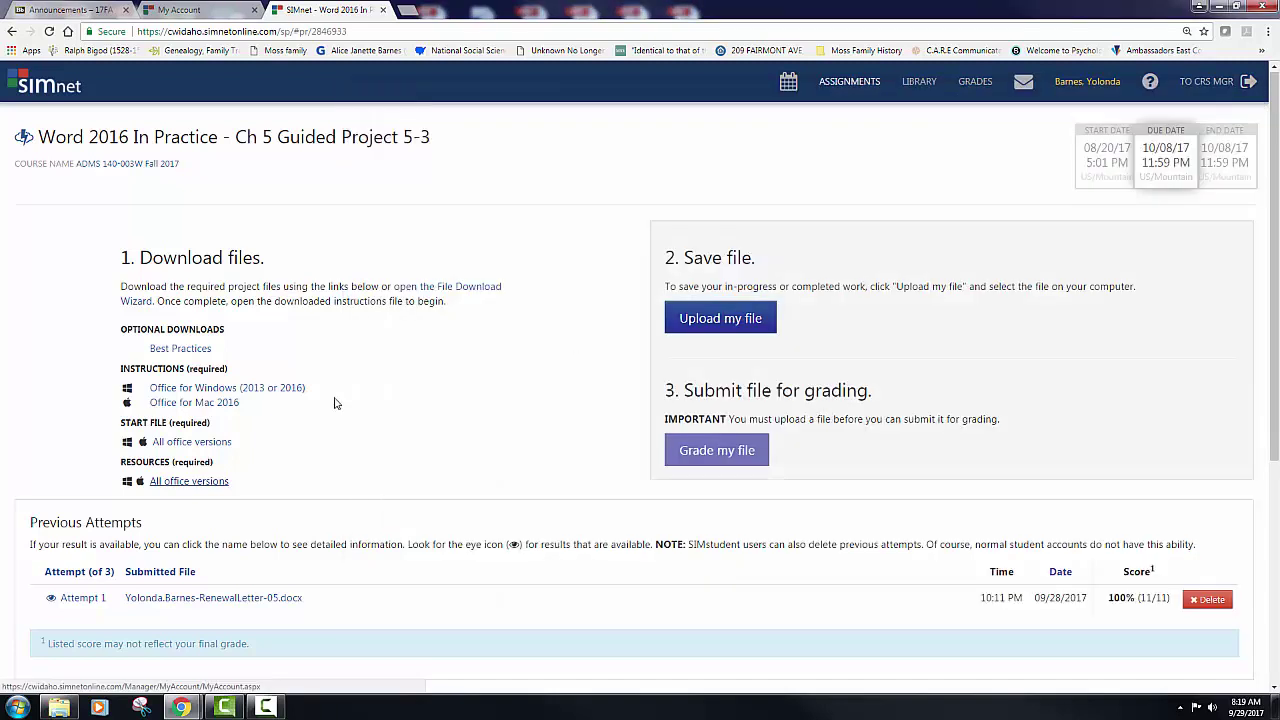
Step: Download the RenewalLetter-05 start file and enable editing in Word
{"action": "left_click", "coordinate": [193, 443]}
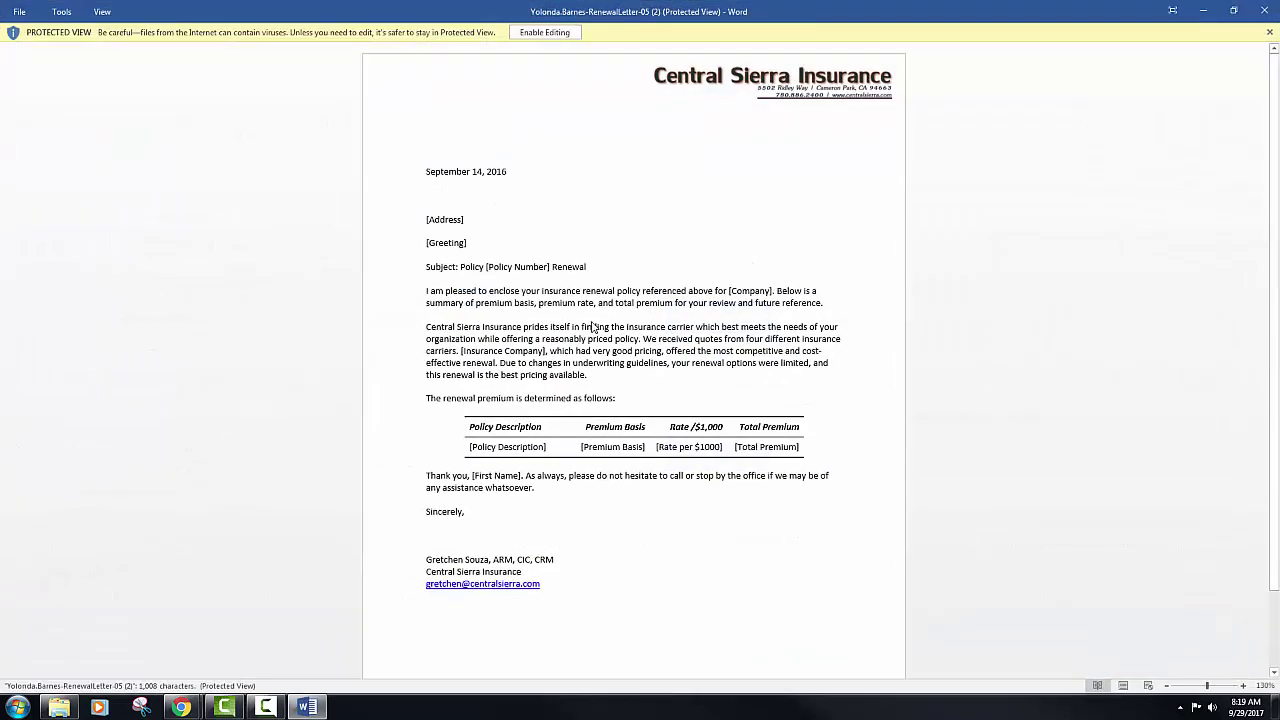
{"action": "left_click", "coordinate": [545, 33]}
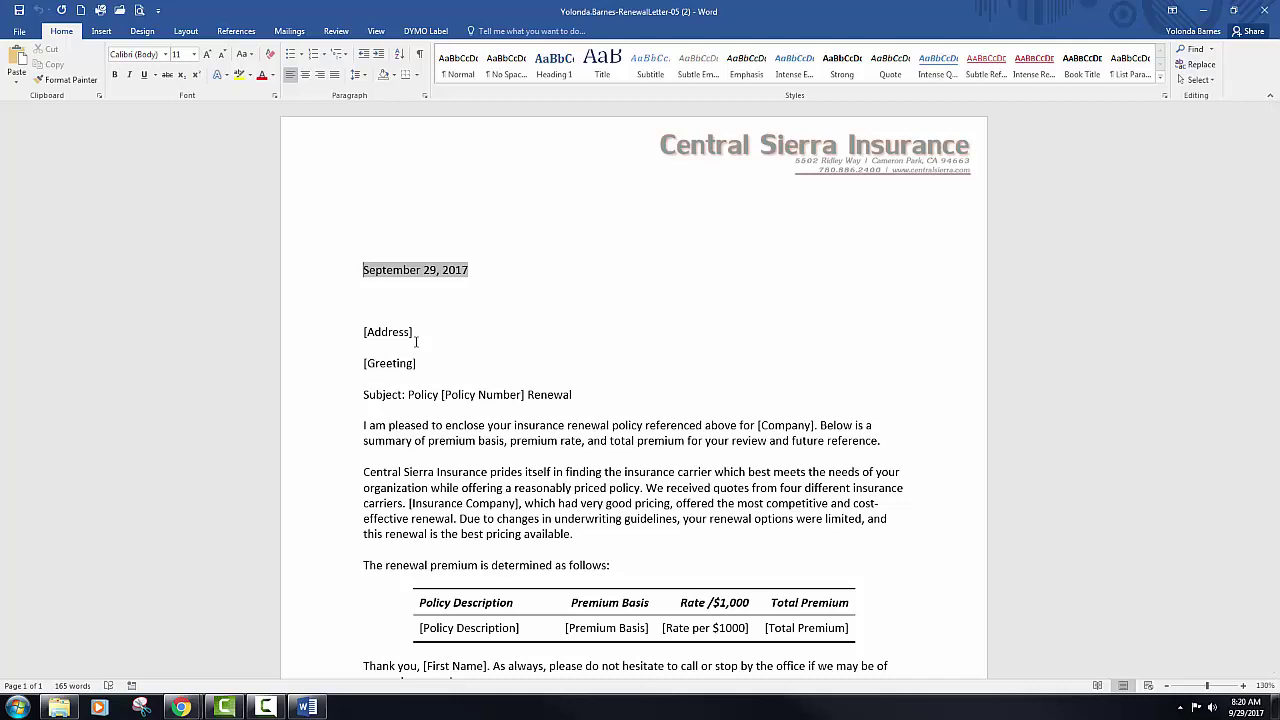
Step: Save the letter in Documents > ADMS 140 > Chapter 5 with ' (2)' removed from its name
{"action": "key", "text": "F12"}
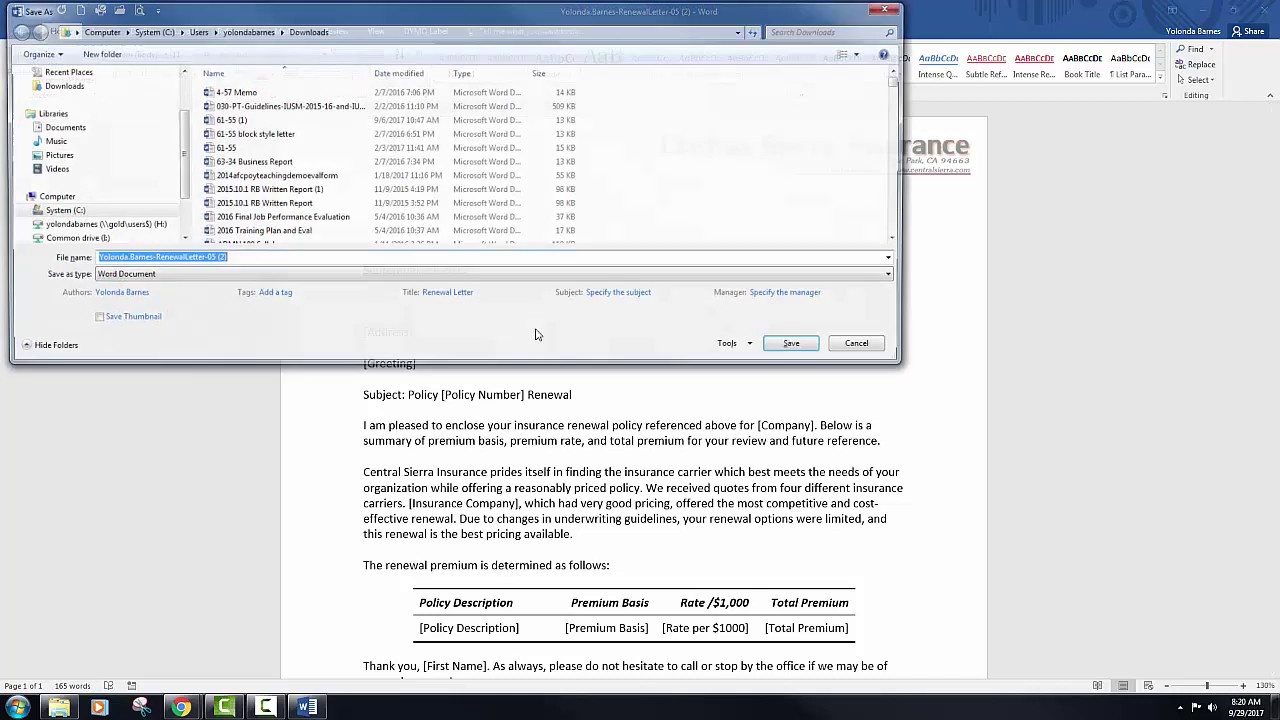
{"action": "left_click", "coordinate": [70, 128]}
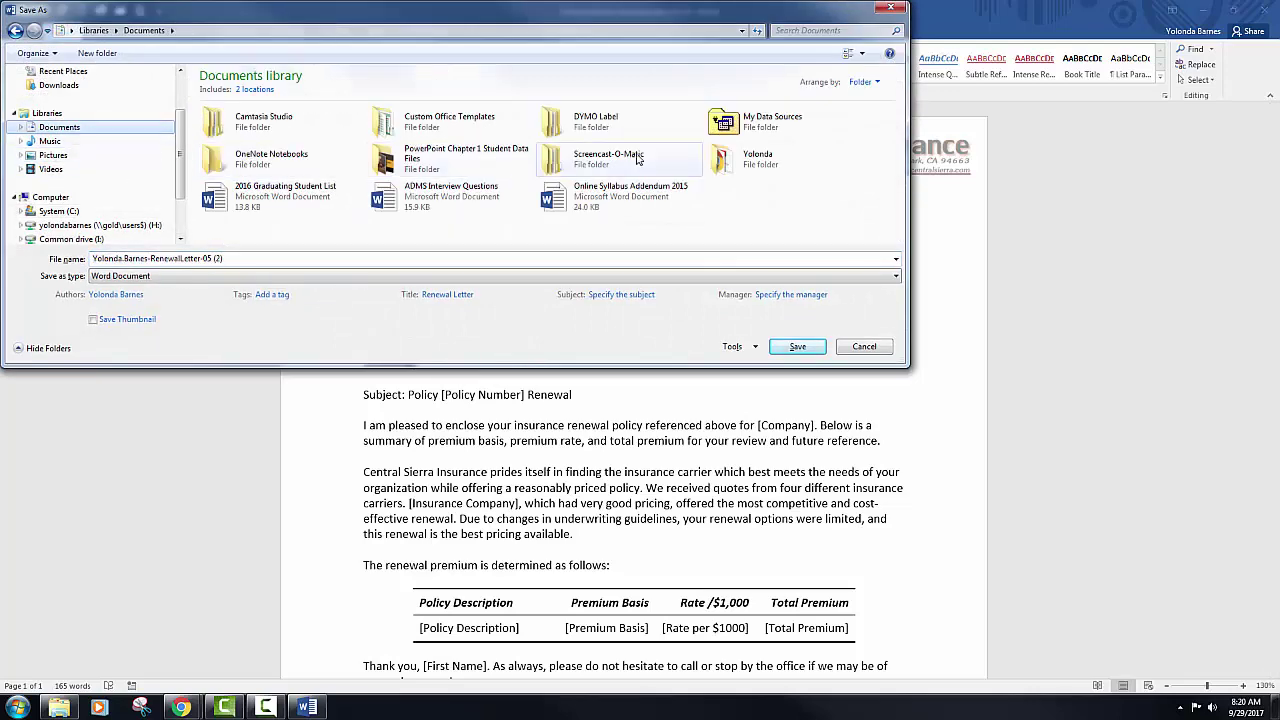
{"action": "double_click", "coordinate": [735, 160]}
{"action": "double_click", "coordinate": [280, 133]}
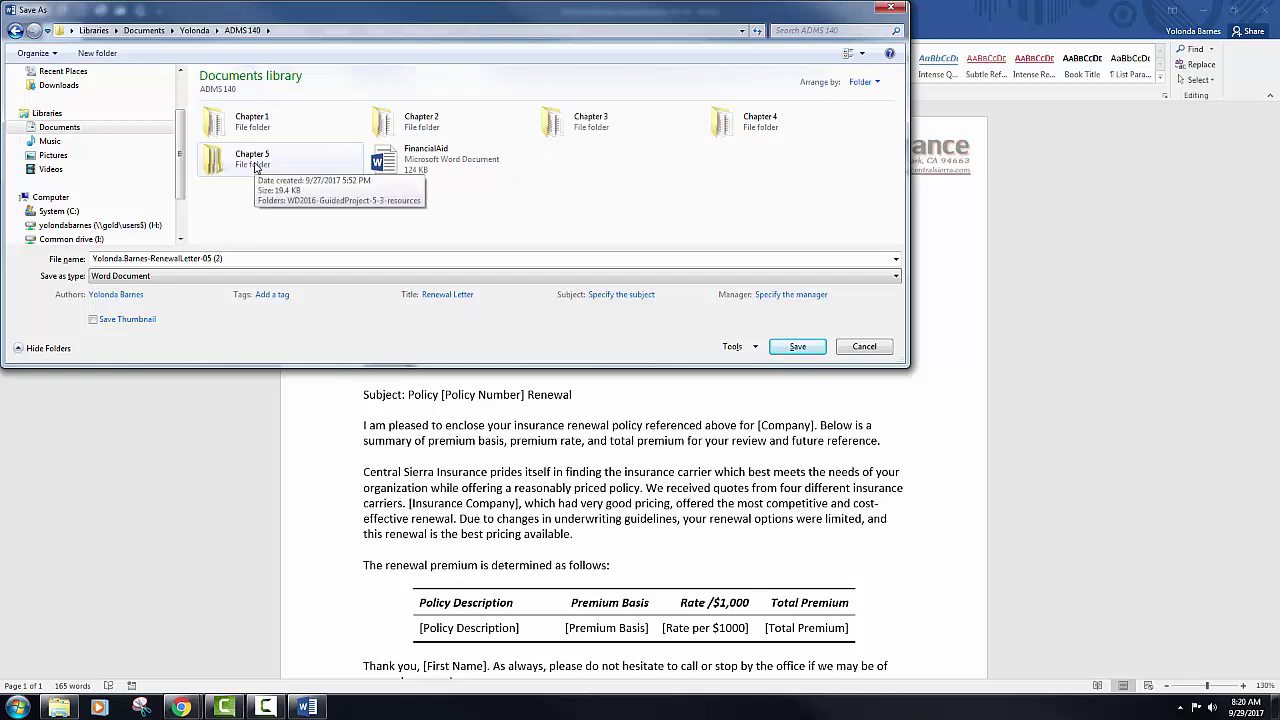
{"action": "double_click", "coordinate": [255, 167]}
{"action": "left_click", "coordinate": [258, 258]}
{"action": "left_click", "coordinate": [258, 258]}
{"action": "key", "text": "BackSpace"}
{"action": "key", "text": "BackSpace"}
{"action": "key", "text": "BackSpace"}
{"action": "key", "text": "BackSpace"}
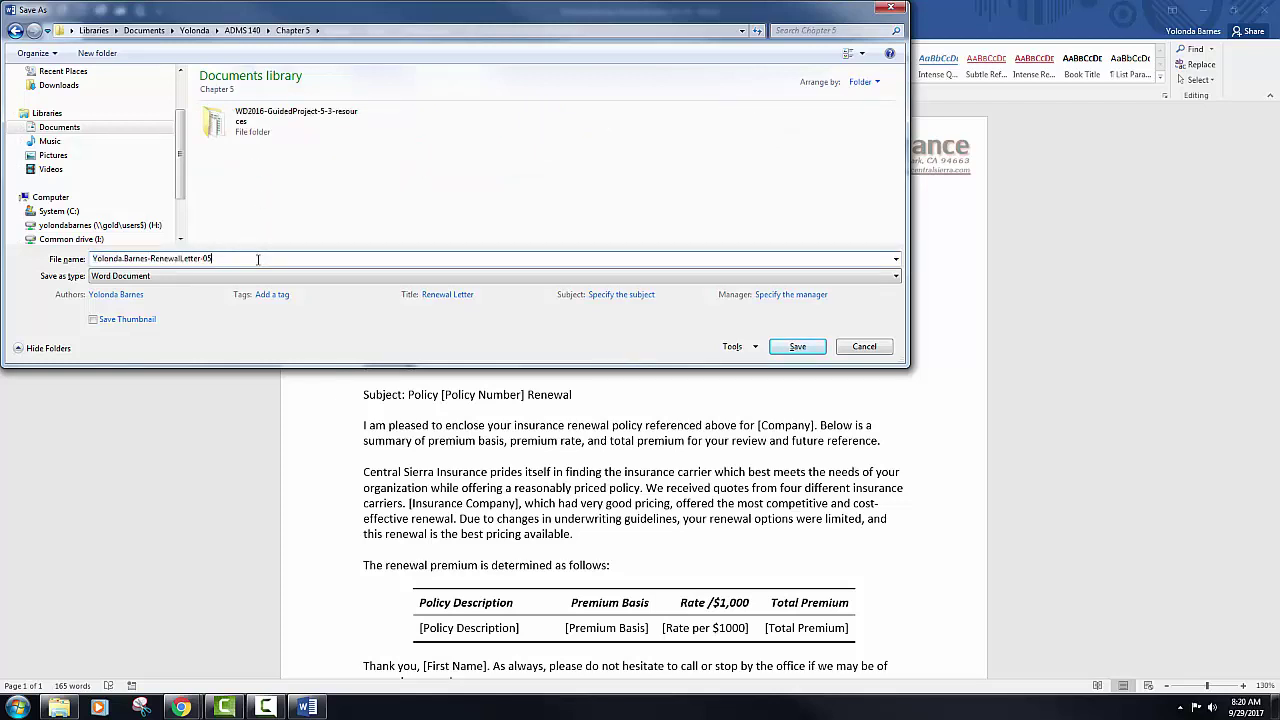
{"action": "key", "text": "Return"}
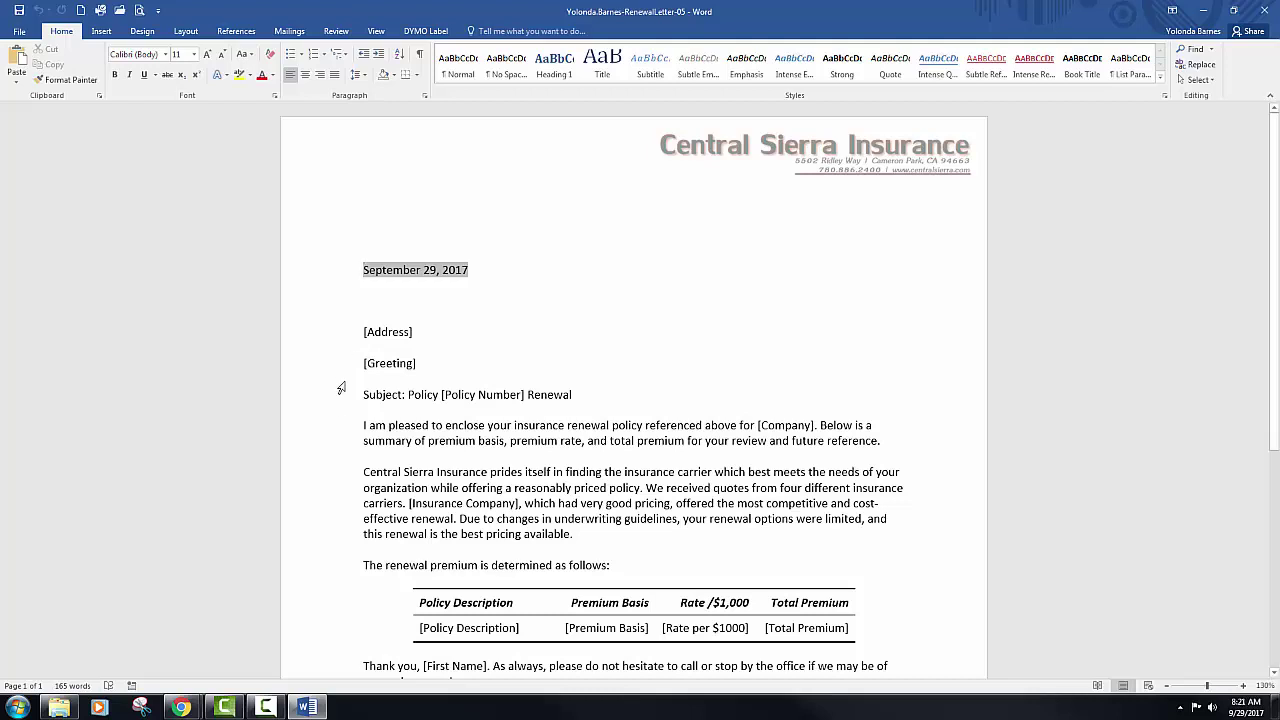
Step: Make the document a Letters mail merge and bring up the recipient selection choices
{"action": "left_click", "coordinate": [289, 32]}
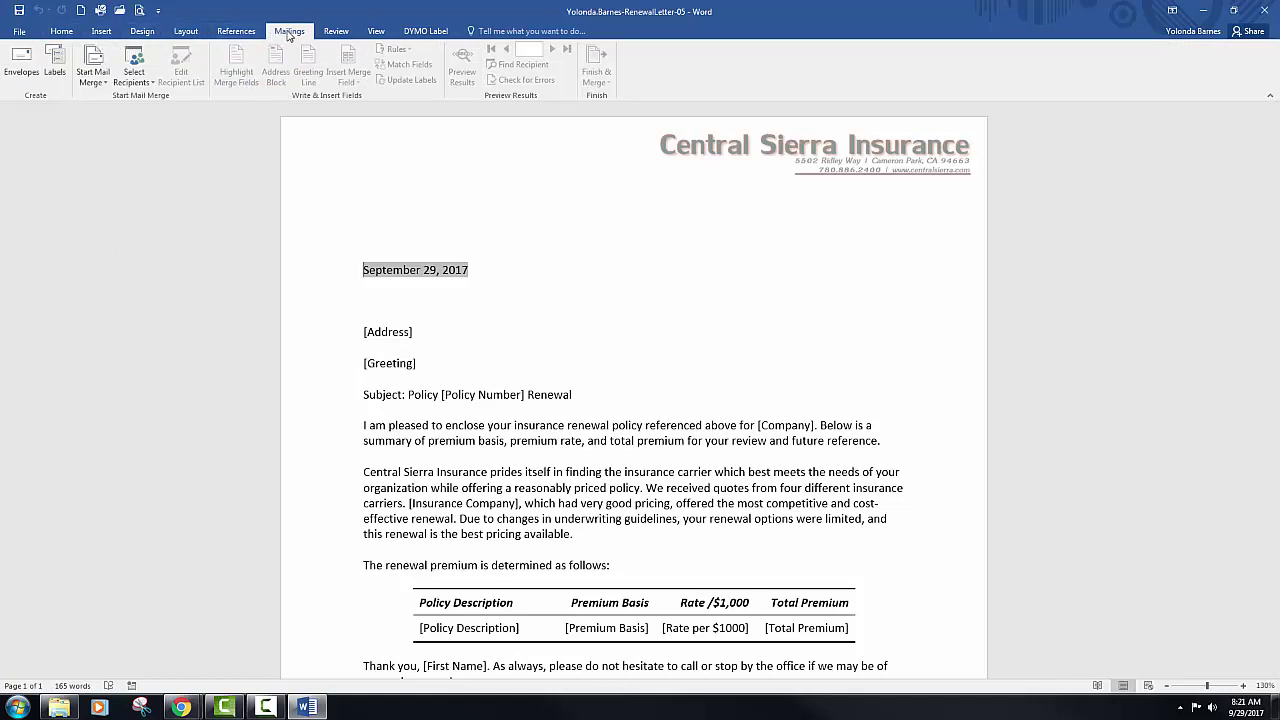
{"action": "left_click", "coordinate": [104, 86]}
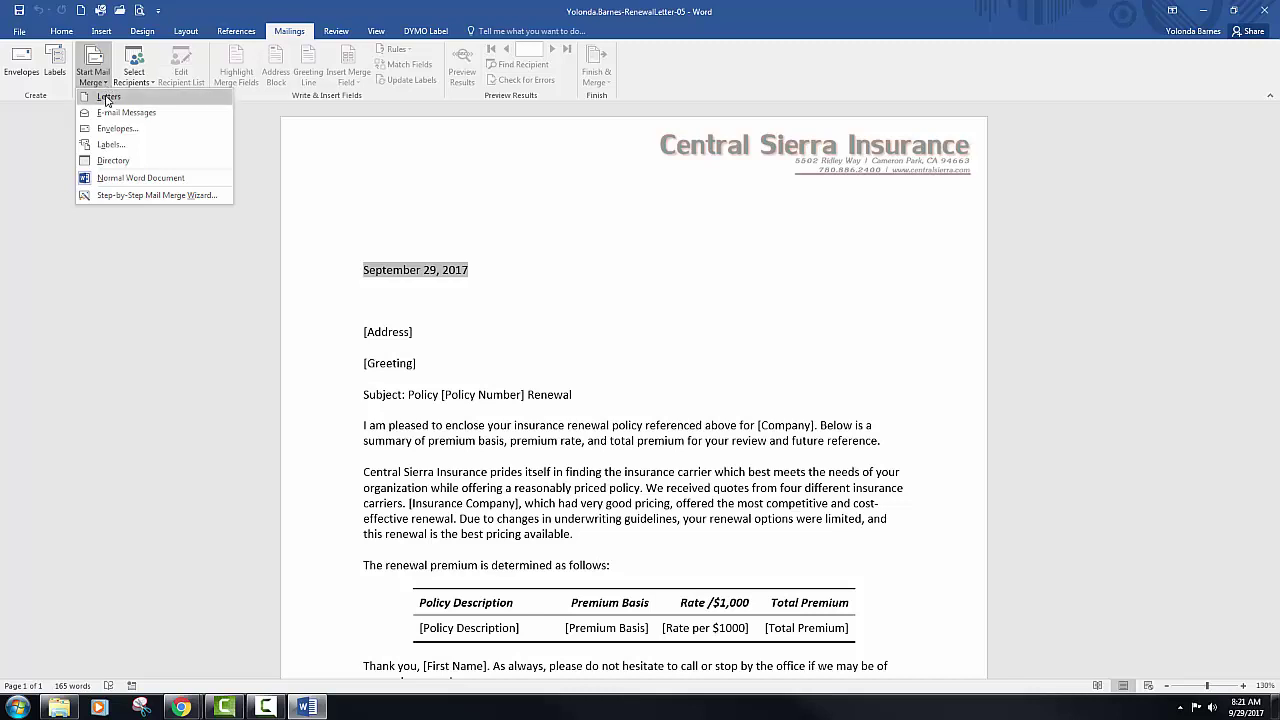
{"action": "left_click", "coordinate": [107, 97]}
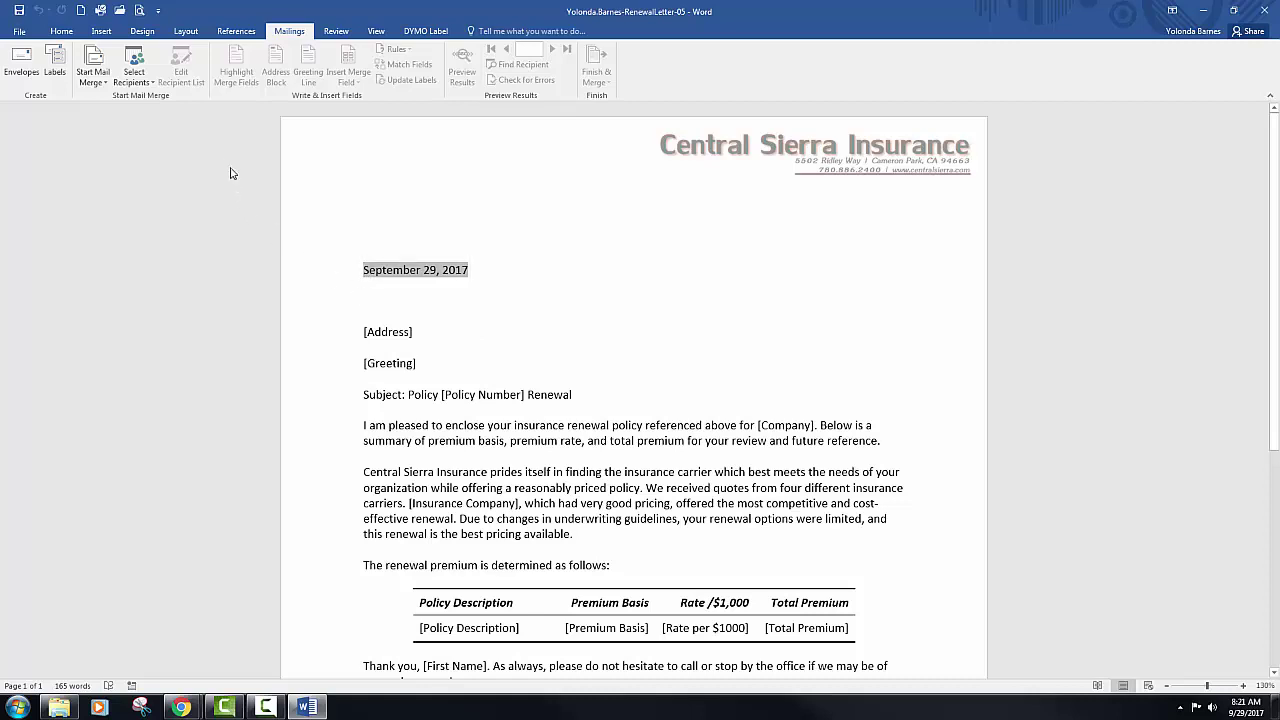
{"action": "left_click", "coordinate": [151, 84]}
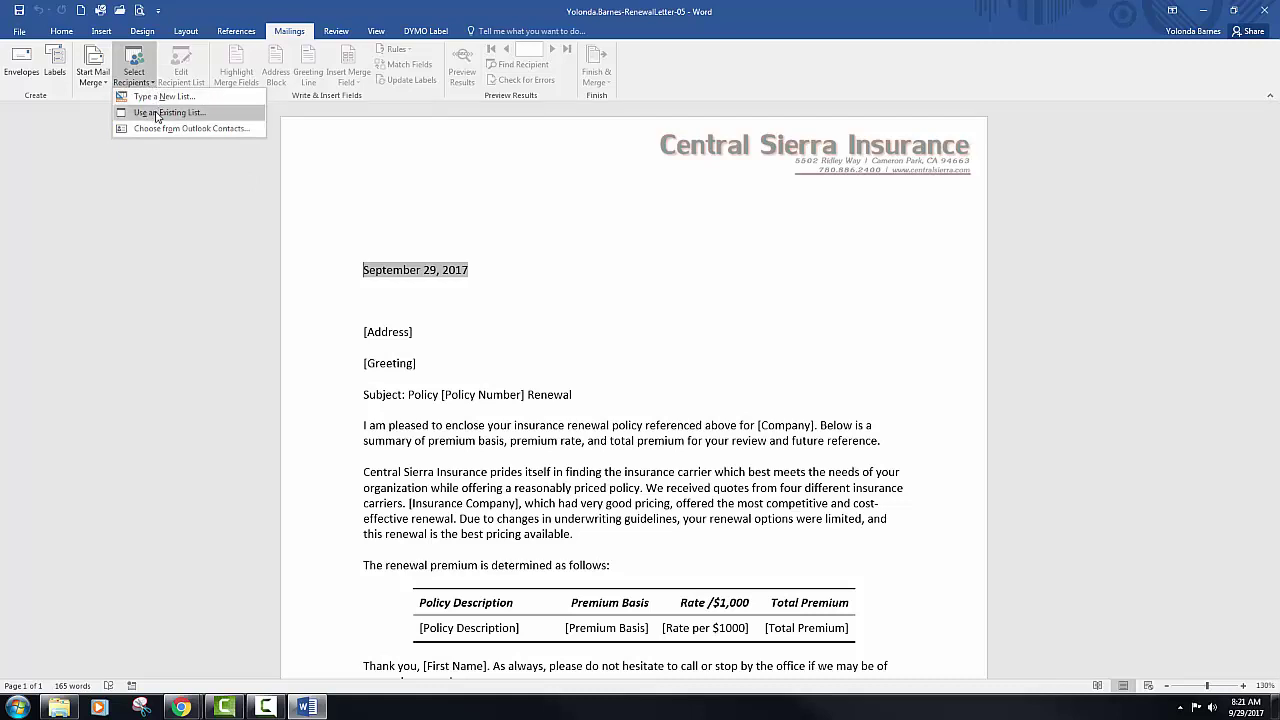
Step: Use the Renewals$ table of SouzaRenewals-05 from the Chapter 5 resources folder as recipients
{"action": "left_click", "coordinate": [156, 114]}
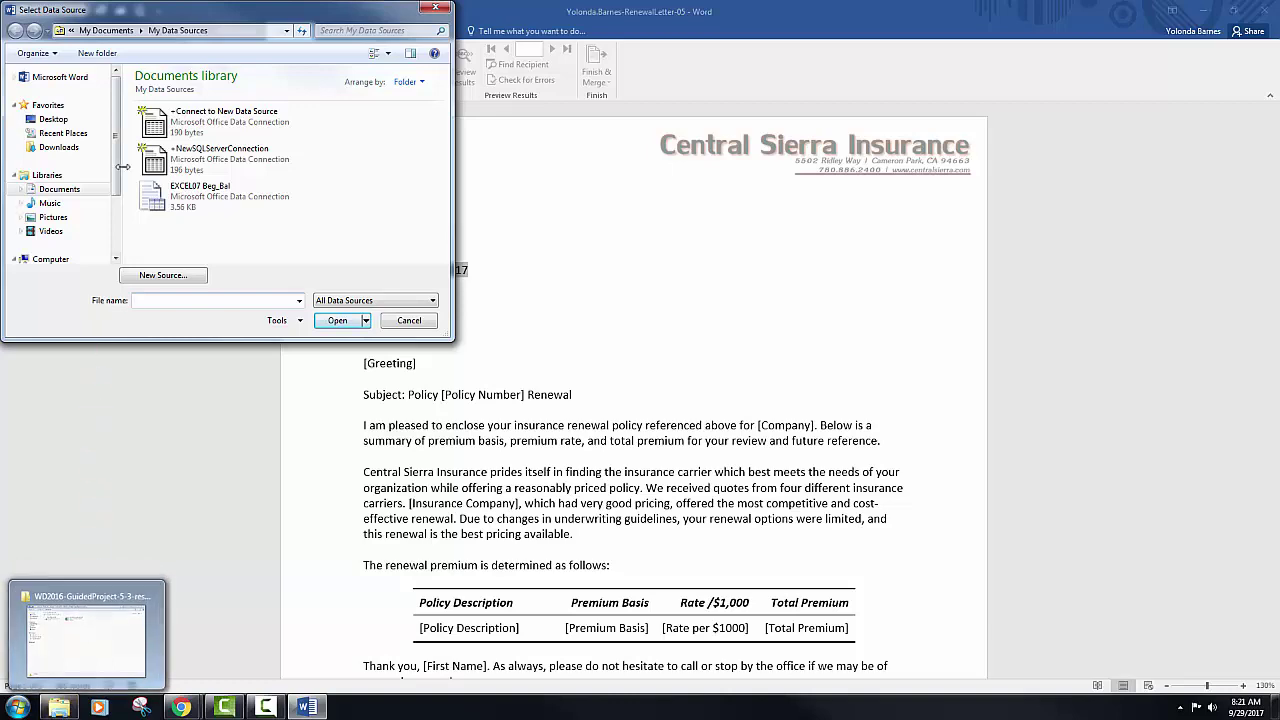
{"action": "left_click_drag", "start_coordinate": [167, 14], "coordinate": [577, 236]}
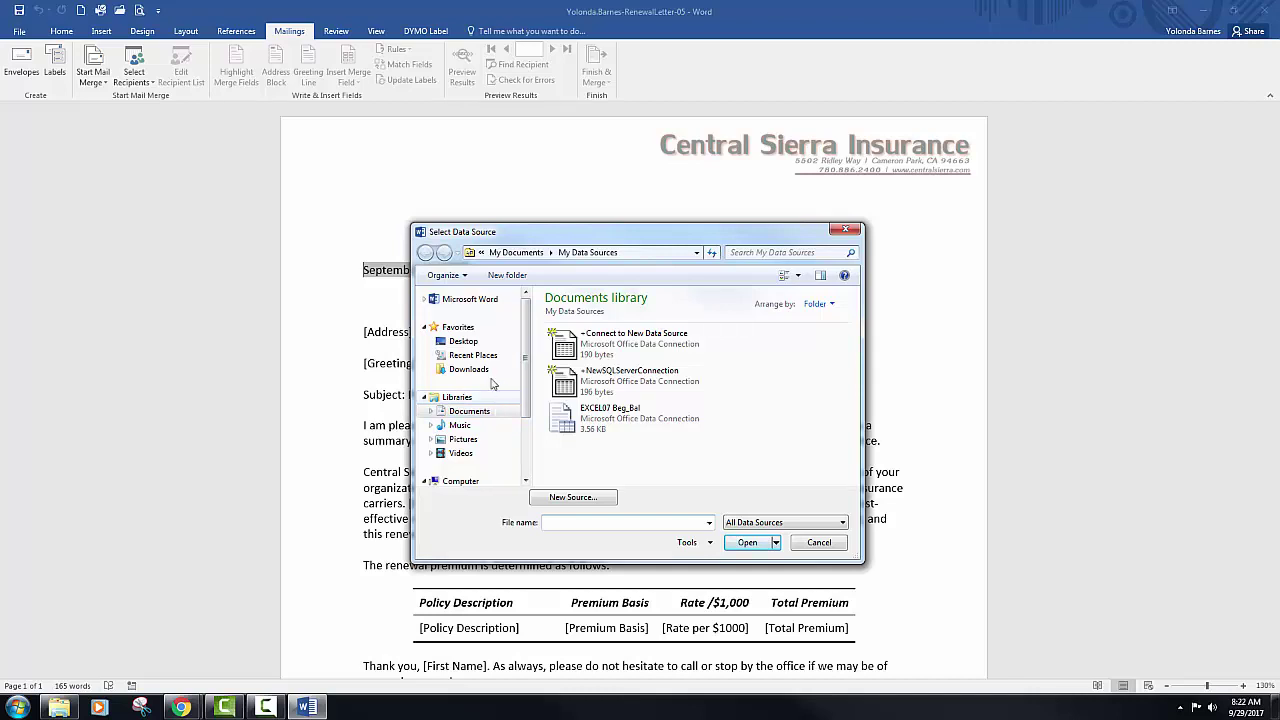
{"action": "left_click", "coordinate": [470, 411]}
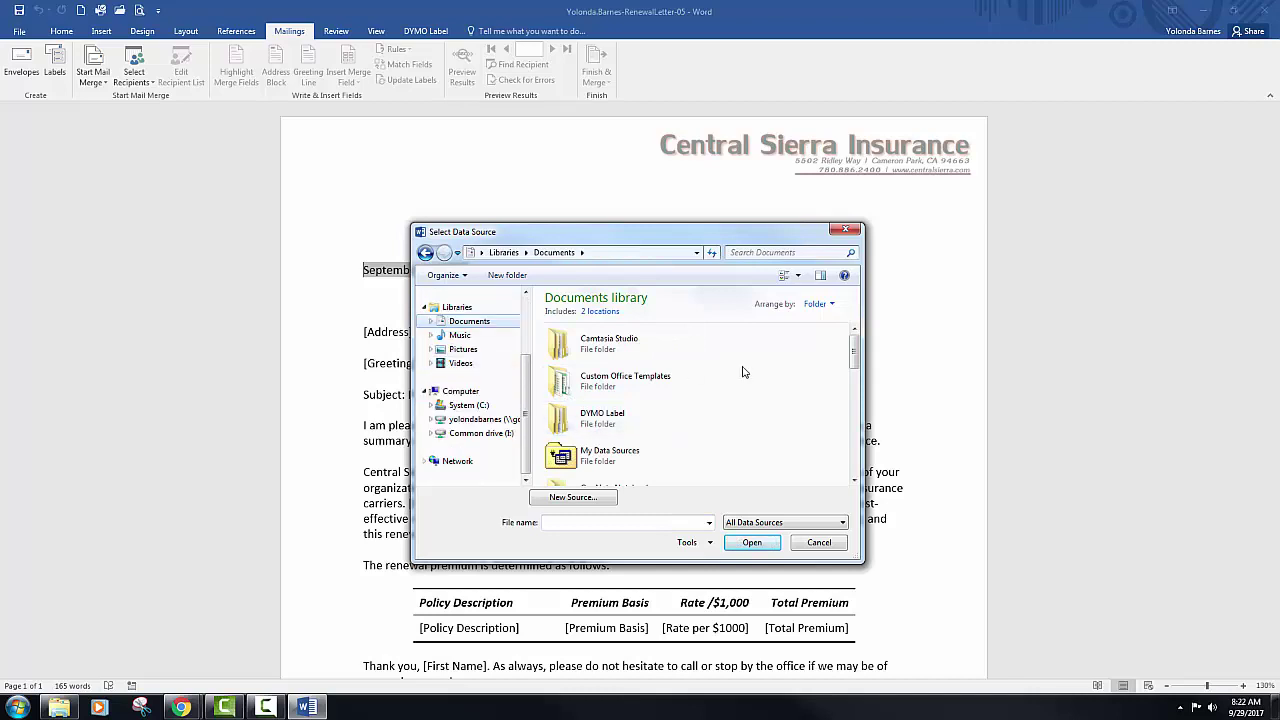
{"action": "left_click_drag", "start_coordinate": [857, 351], "coordinate": [857, 398]}
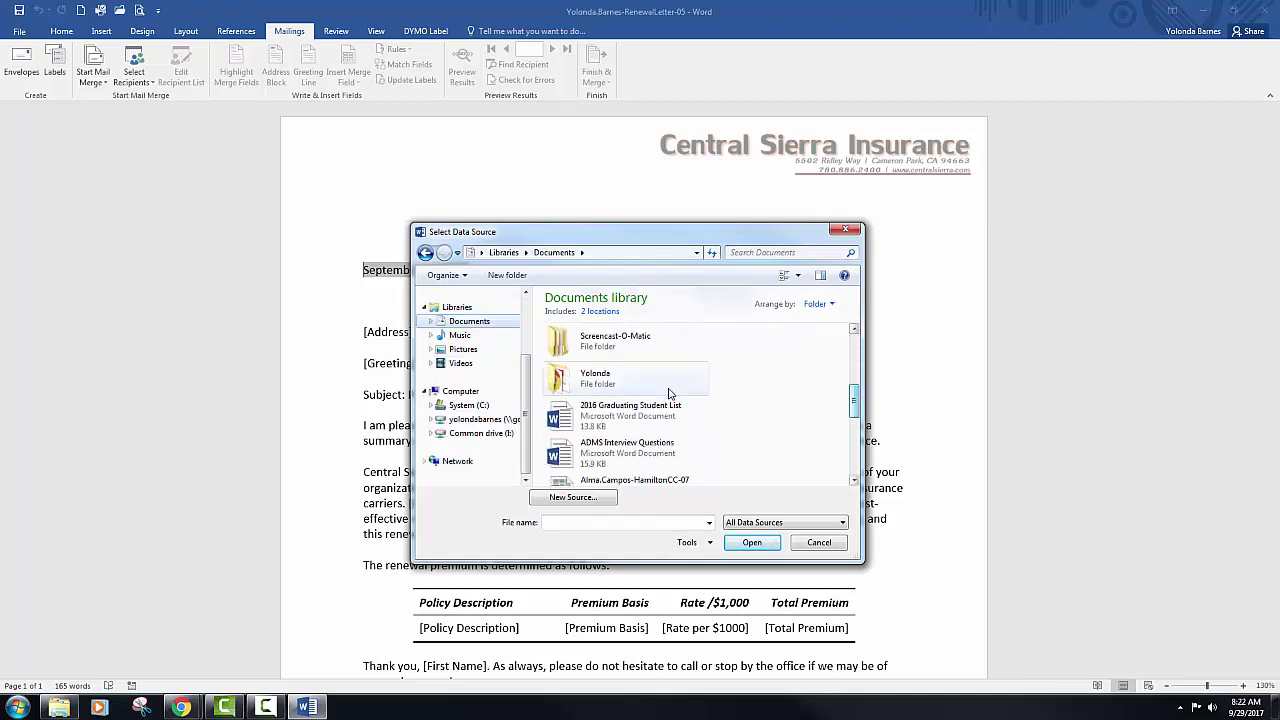
{"action": "double_click", "coordinate": [595, 389]}
{"action": "double_click", "coordinate": [600, 345]}
{"action": "left_click_drag", "start_coordinate": [857, 400], "coordinate": [857, 418]}
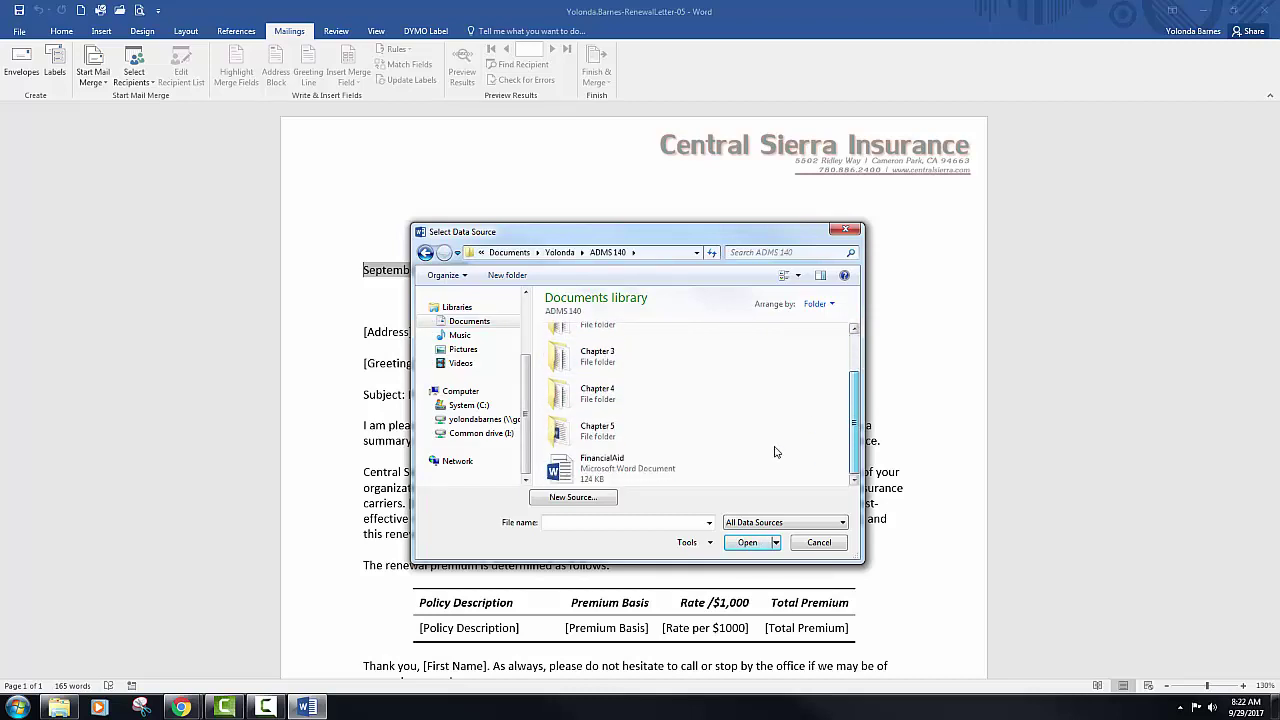
{"action": "double_click", "coordinate": [590, 430]}
{"action": "double_click", "coordinate": [578, 349]}
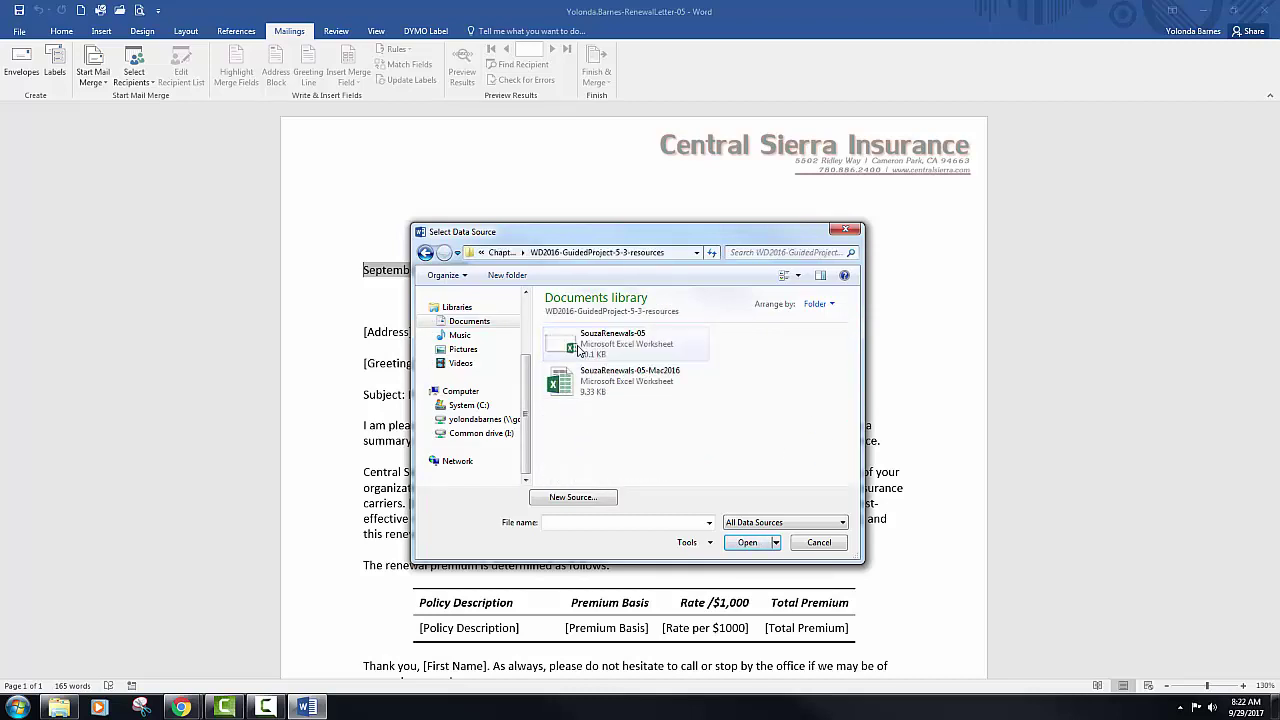
{"action": "left_click", "coordinate": [630, 360]}
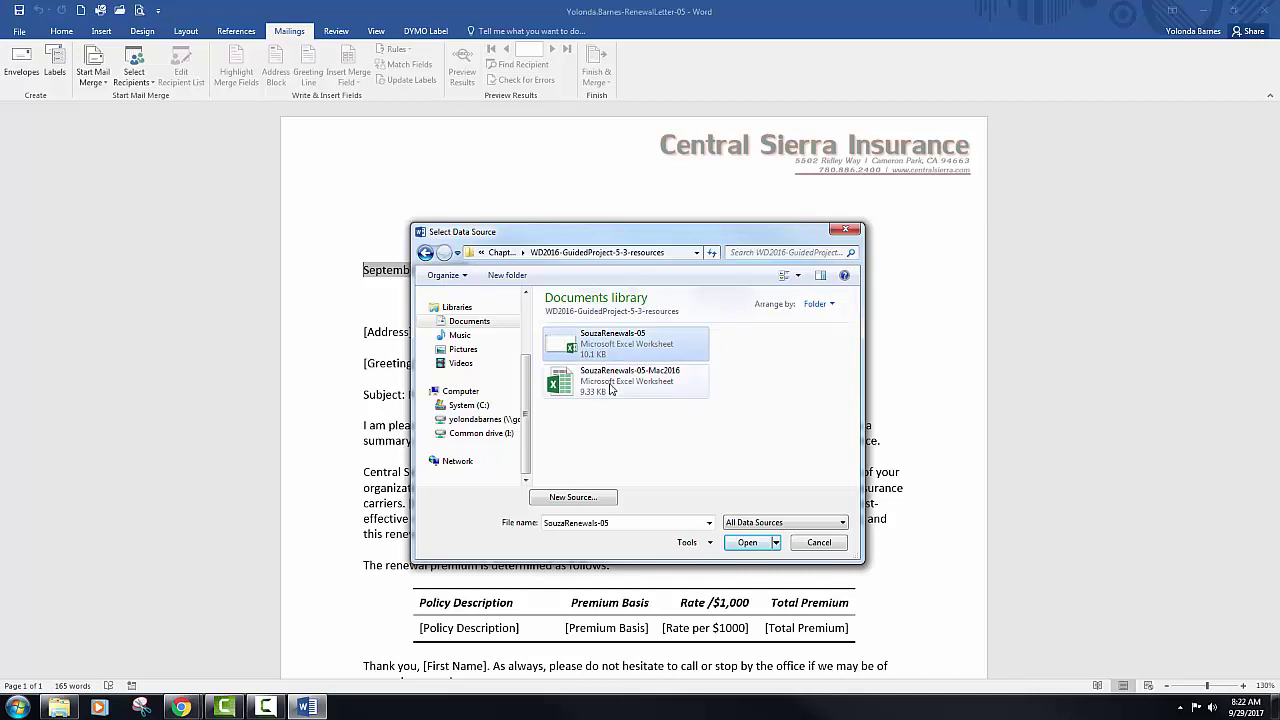
{"action": "left_click", "coordinate": [745, 543]}
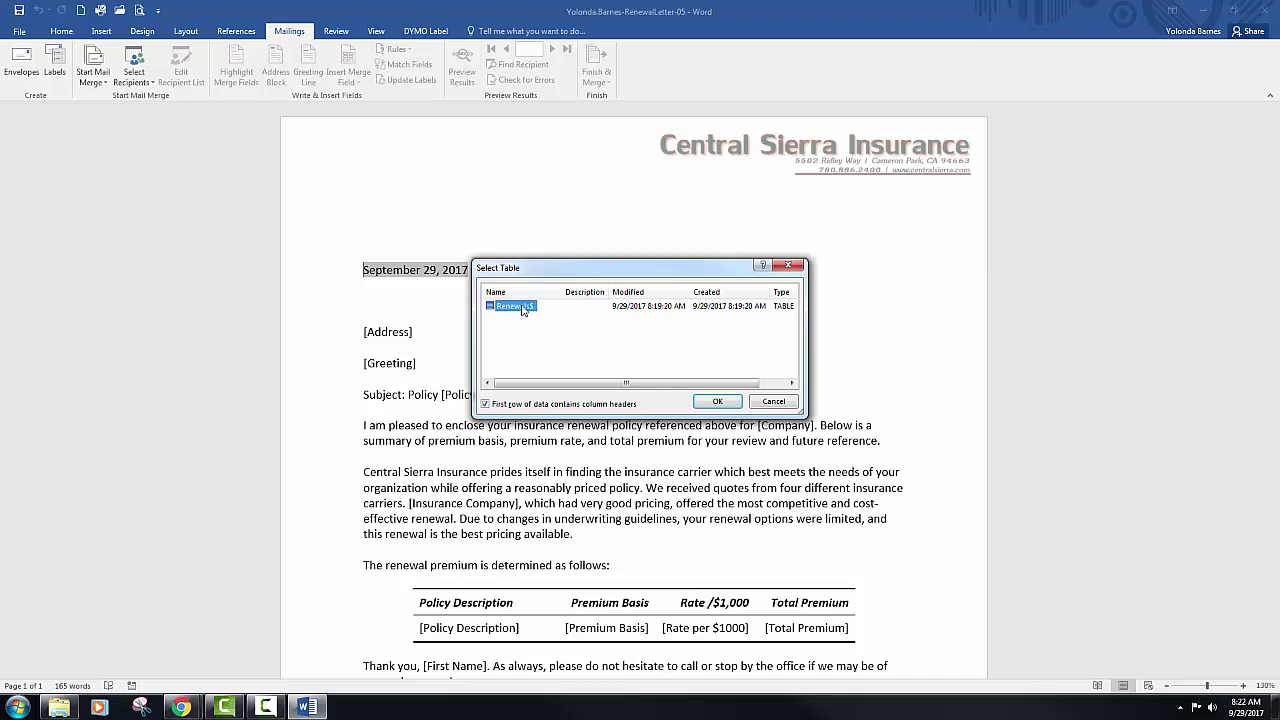
{"action": "left_click", "coordinate": [716, 403]}
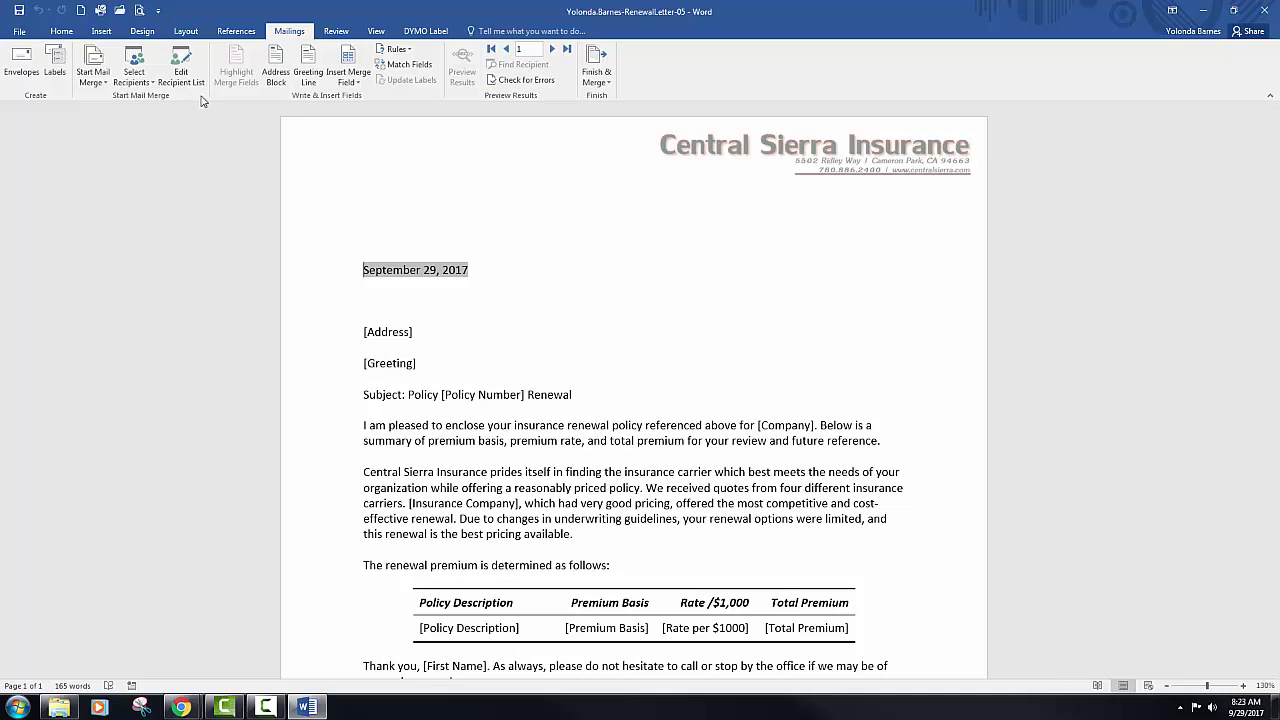
Step: Open Edit Recipient List and scroll across the eight clients' policy and premium columns
{"action": "left_click", "coordinate": [183, 62]}
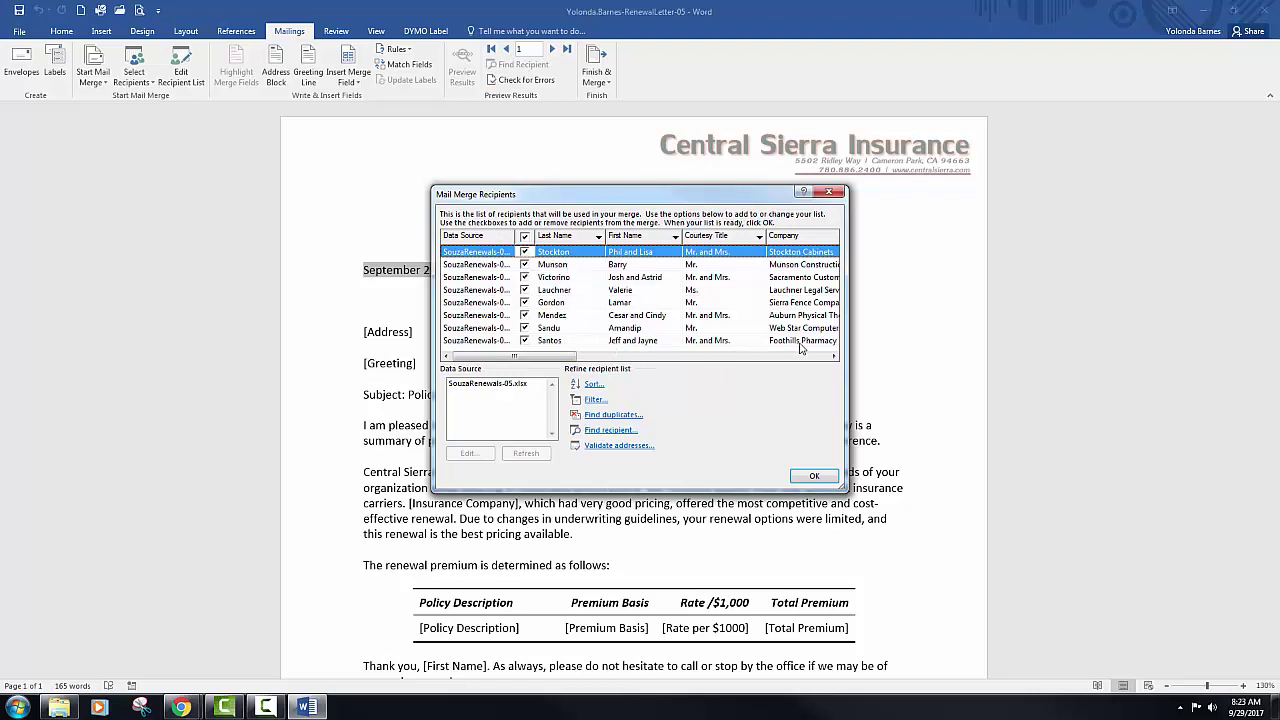
{"action": "left_click_drag", "start_coordinate": [563, 357], "coordinate": [642, 364]}
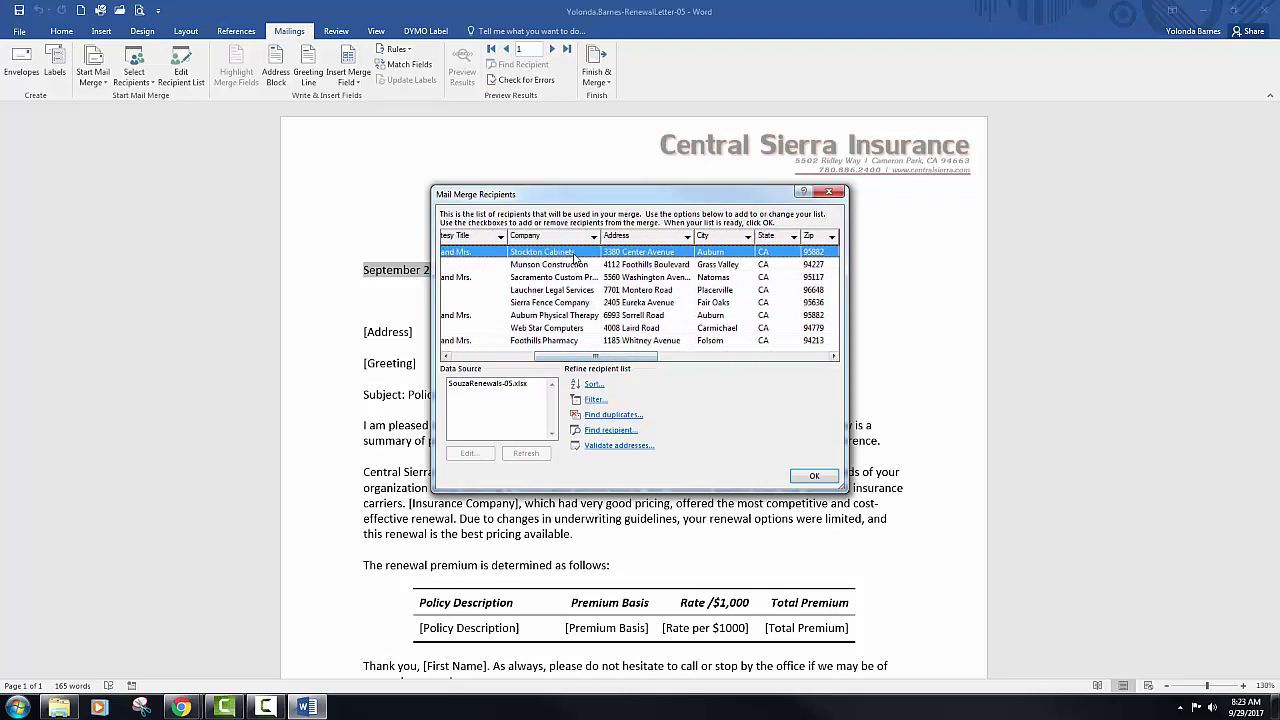
{"action": "left_click_drag", "start_coordinate": [597, 358], "coordinate": [707, 362]}
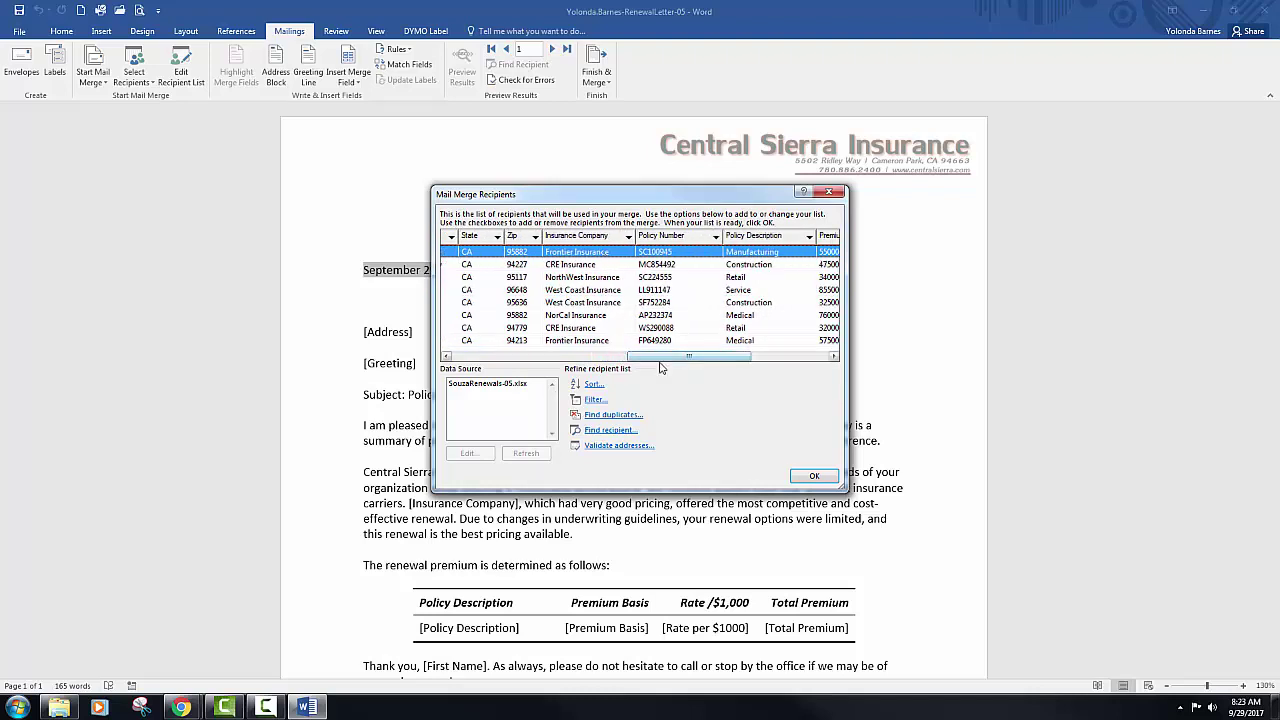
{"action": "left_click_drag", "start_coordinate": [682, 357], "coordinate": [760, 360]}
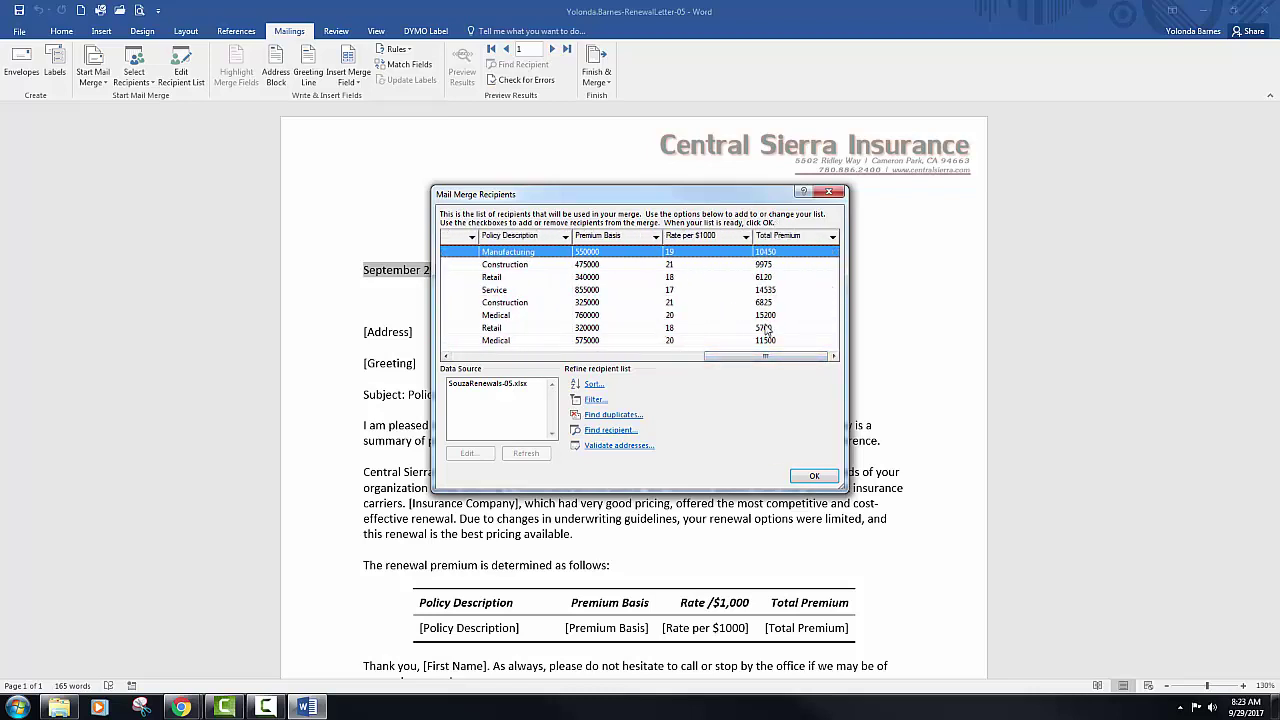
{"action": "left_click_drag", "start_coordinate": [766, 356], "coordinate": [510, 369]}
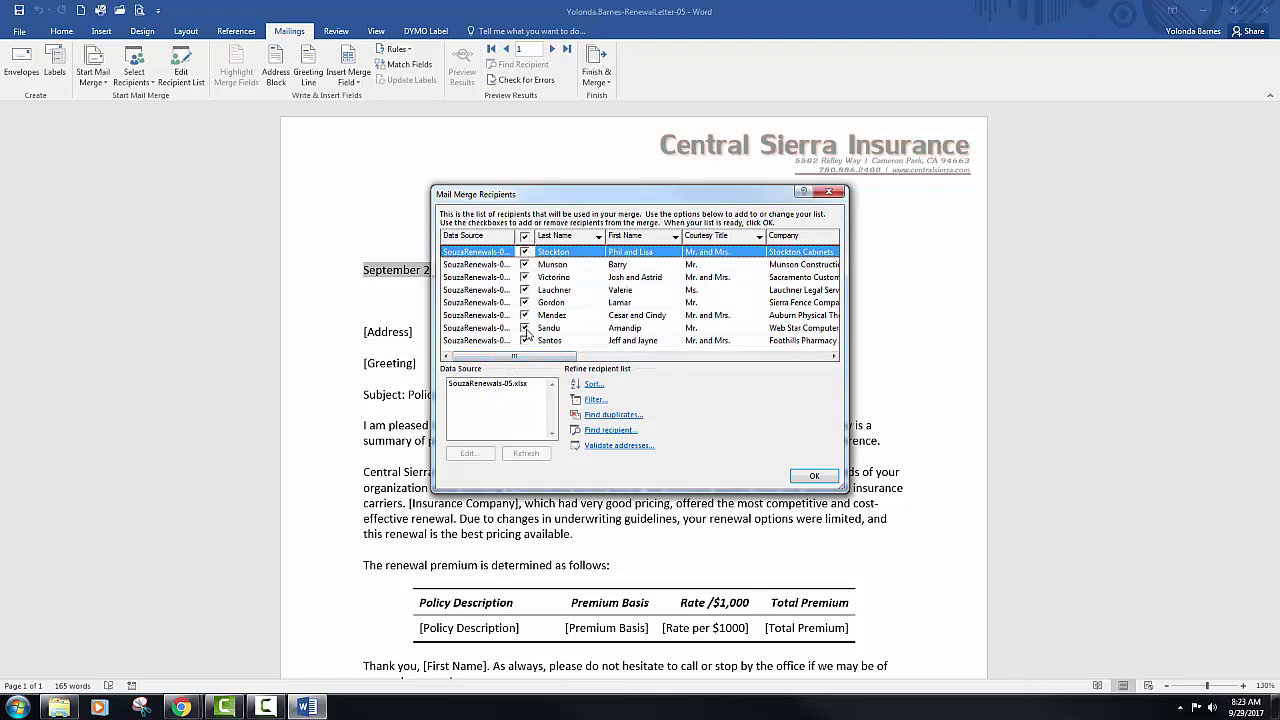
Step: Sort recipients by Last Name ascending and uncheck the bottom four records
{"action": "left_click", "coordinate": [524, 340]}
{"action": "left_click", "coordinate": [598, 237]}
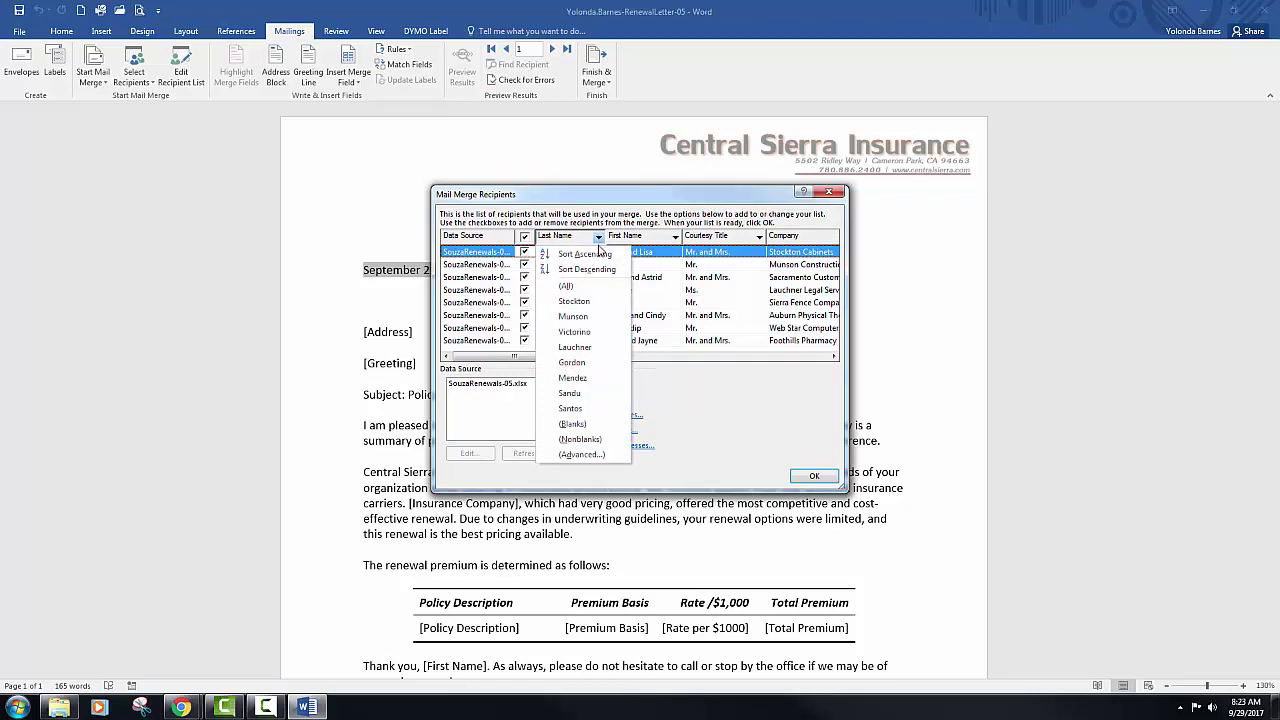
{"action": "left_click", "coordinate": [598, 256]}
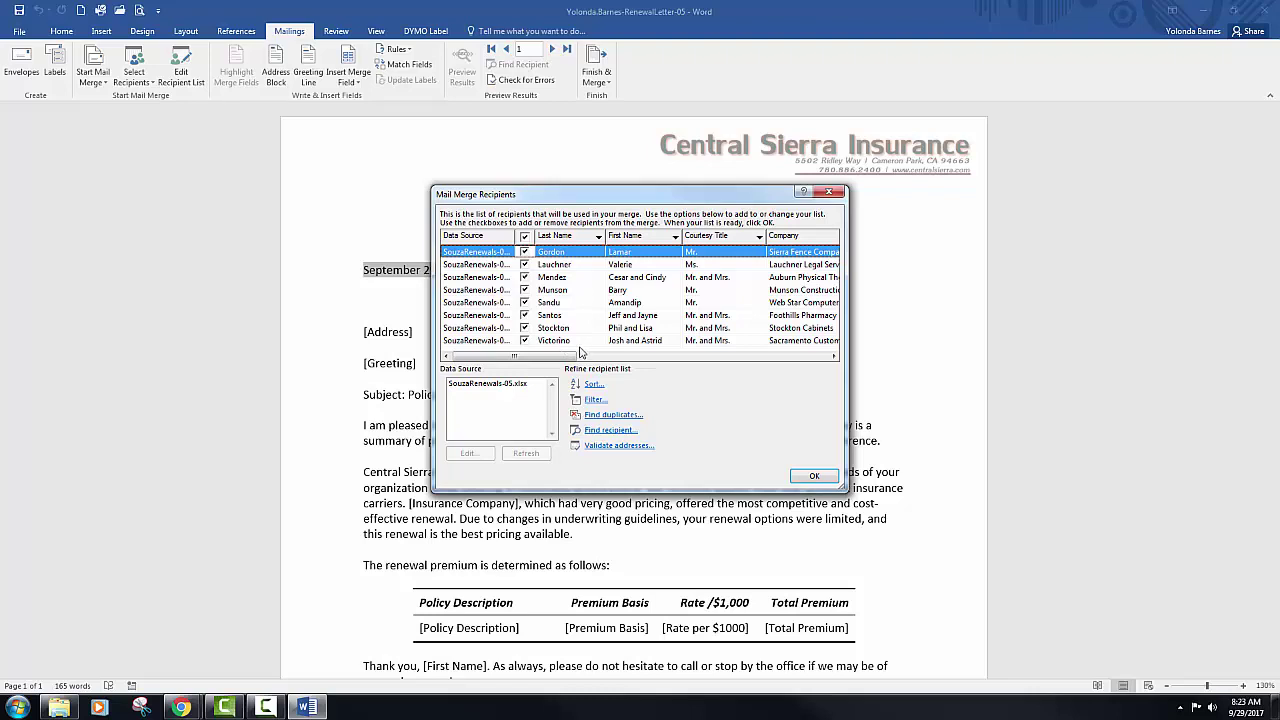
{"action": "left_click", "coordinate": [525, 341]}
{"action": "left_click", "coordinate": [525, 328]}
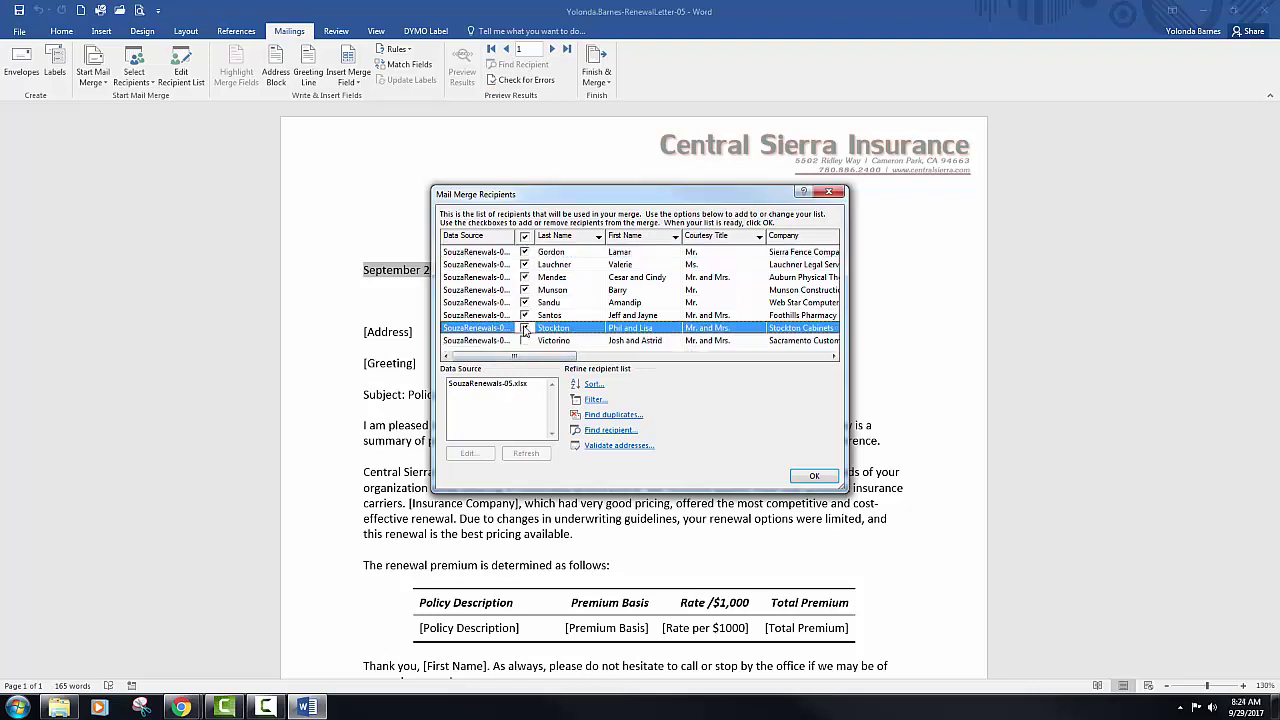
{"action": "left_click", "coordinate": [525, 315]}
{"action": "left_click", "coordinate": [525, 303]}
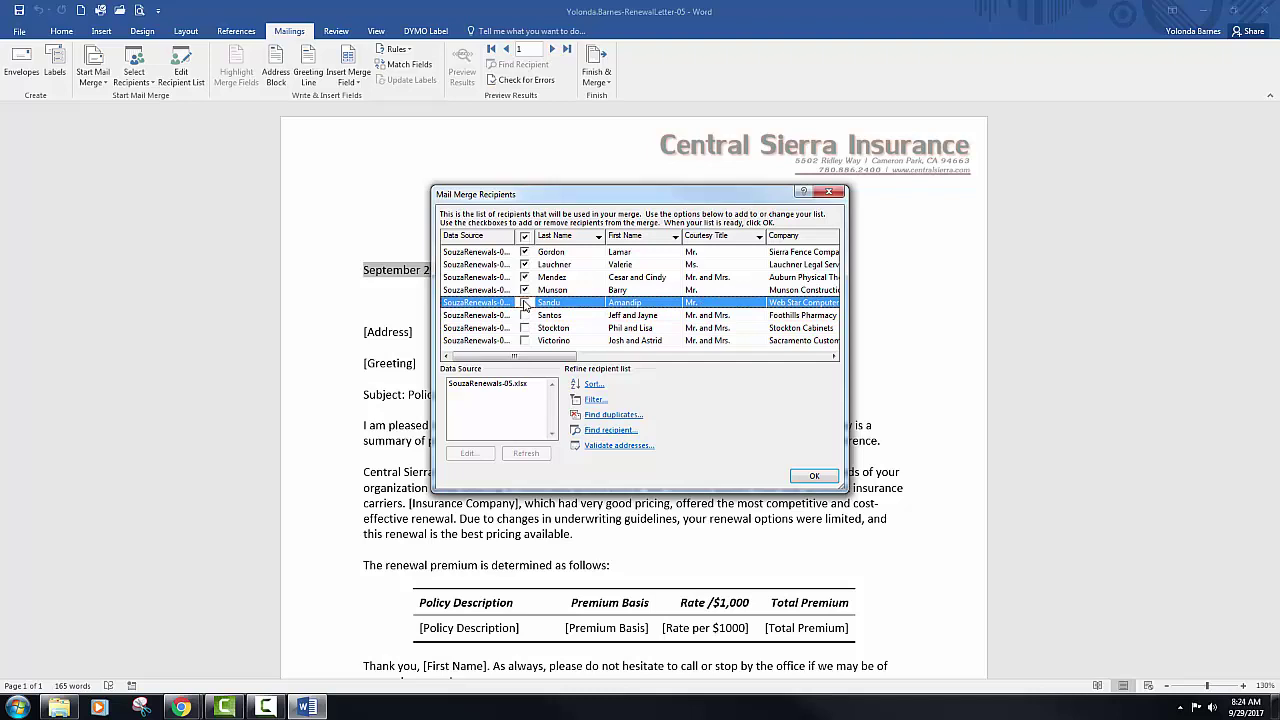
Step: Apply the recipient changes and turn on Show/Hide ¶ formatting marks
{"action": "left_click", "coordinate": [812, 478]}
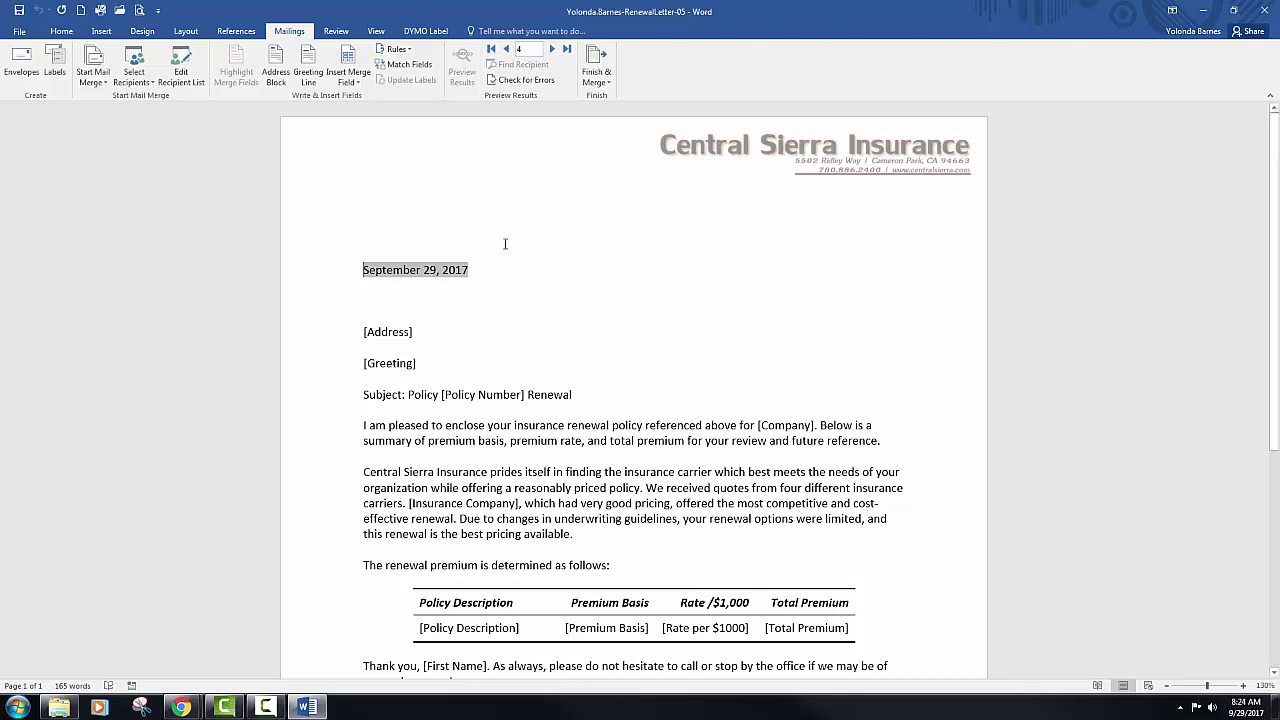
{"action": "left_click", "coordinate": [73, 37]}
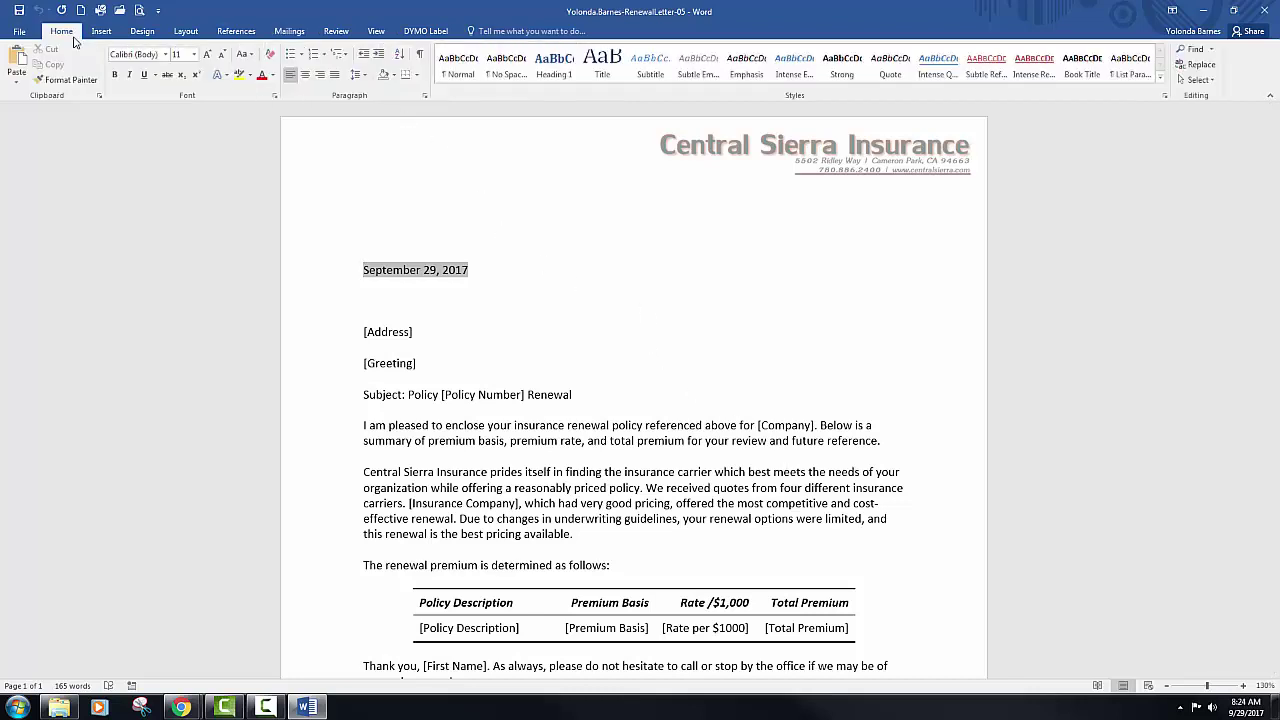
{"action": "left_click", "coordinate": [420, 56]}
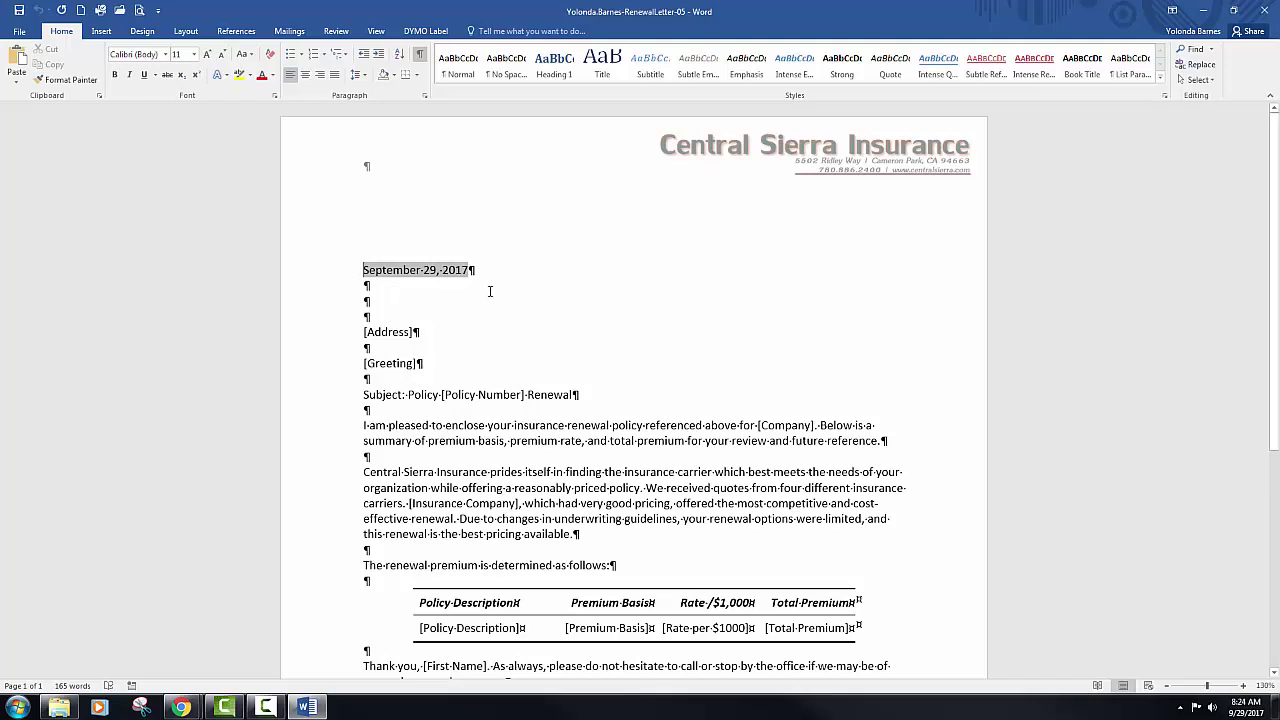
{"action": "scroll", "coordinate": [490, 290], "scroll_direction": "down", "scroll_amount": 1}
{"action": "scroll", "coordinate": [480, 278], "scroll_direction": "down", "scroll_amount": 2}
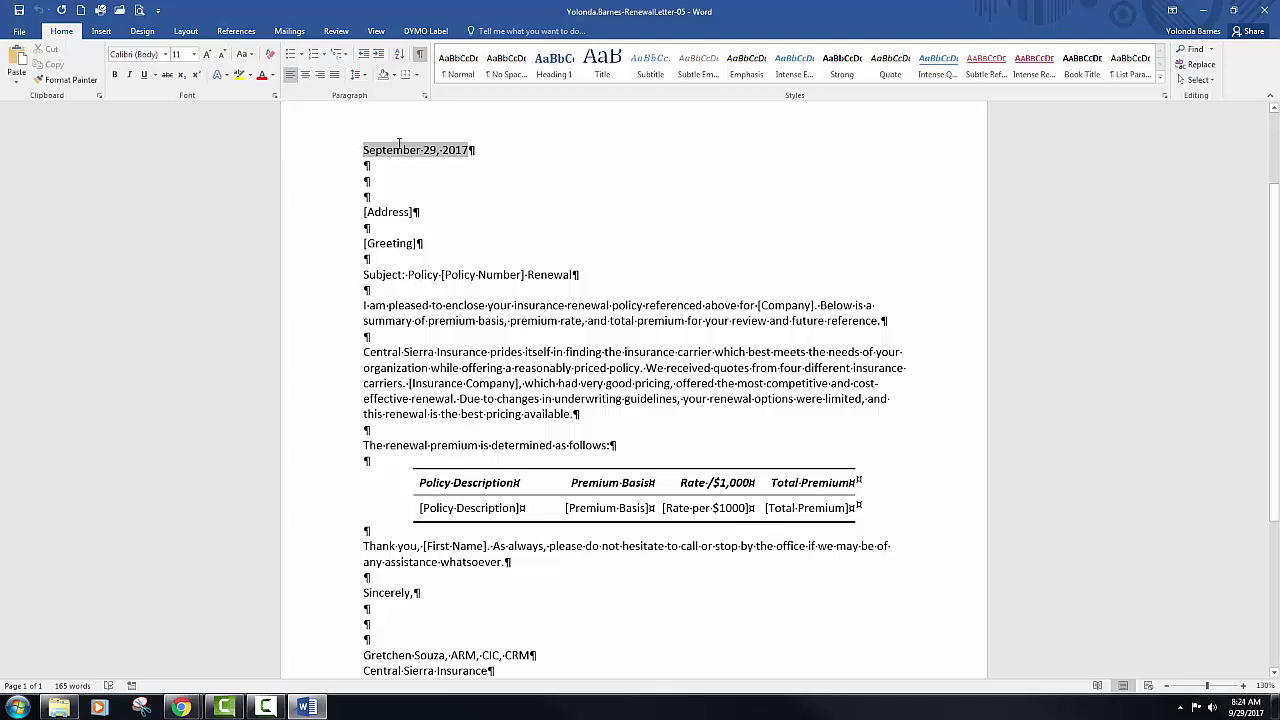
Step: Delete the [Address] placeholder, leaving an empty paragraph
{"action": "left_click", "coordinate": [413, 210]}
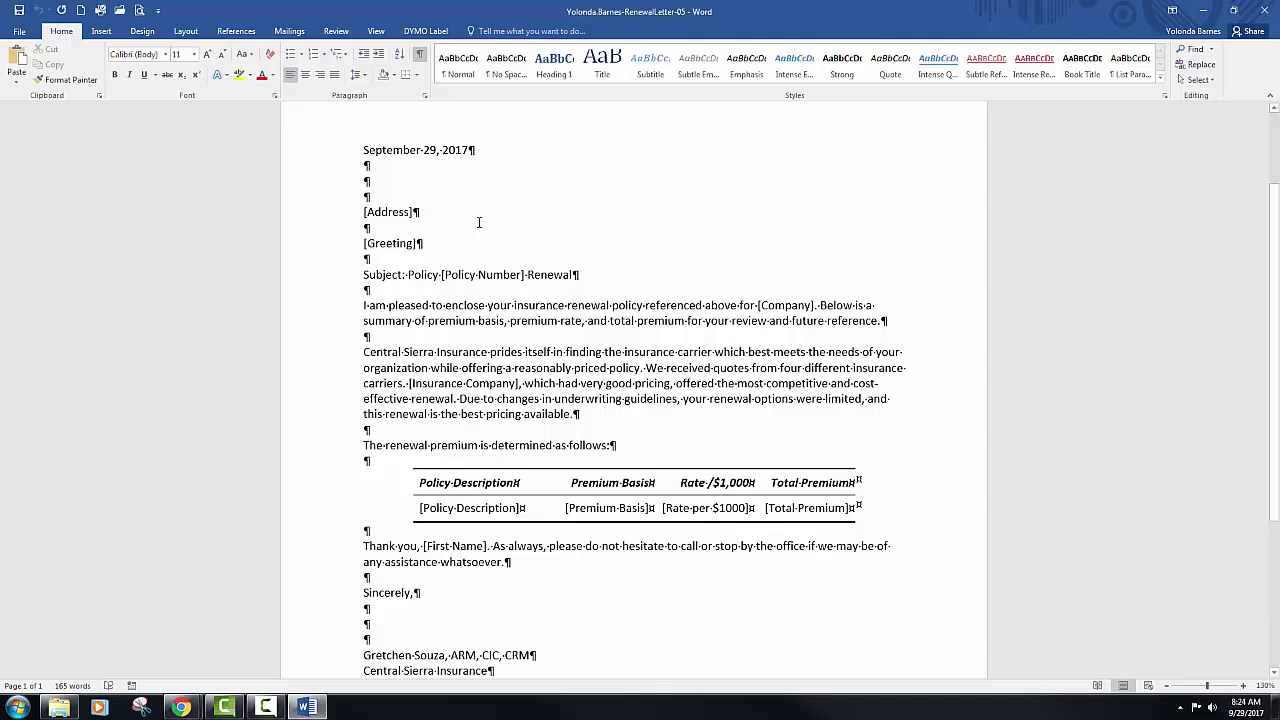
{"action": "left_click", "coordinate": [453, 206]}
{"action": "key", "text": "BackSpace"}
{"action": "key", "text": "BackSpace"}
{"action": "key", "text": "BackSpace"}
{"action": "key", "text": "BackSpace"}
{"action": "key", "text": "BackSpace"}
{"action": "key", "text": "BackSpace"}
{"action": "key", "text": "BackSpace"}
{"action": "key", "text": "BackSpace"}
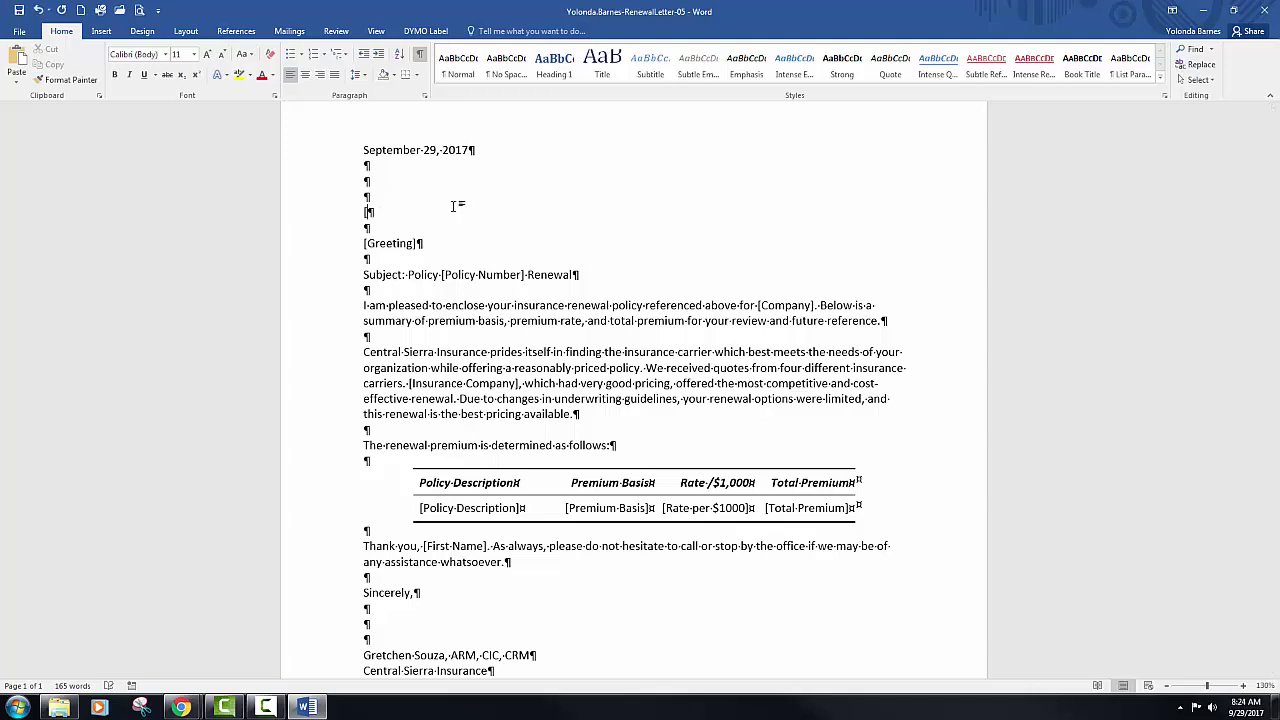
{"action": "key", "text": "BackSpace"}
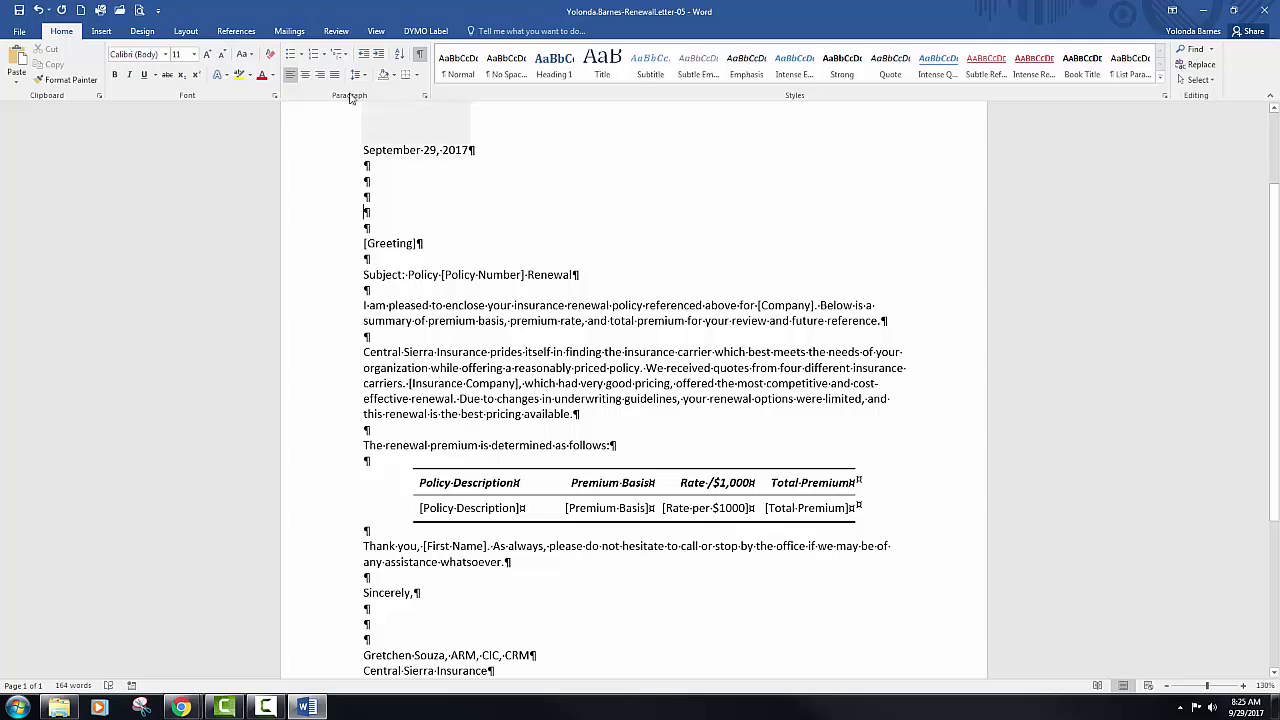
Step: Insert an address block in the 'Mr. Joshua Randall Jr.' format after previewing recipients
{"action": "left_click", "coordinate": [290, 31]}
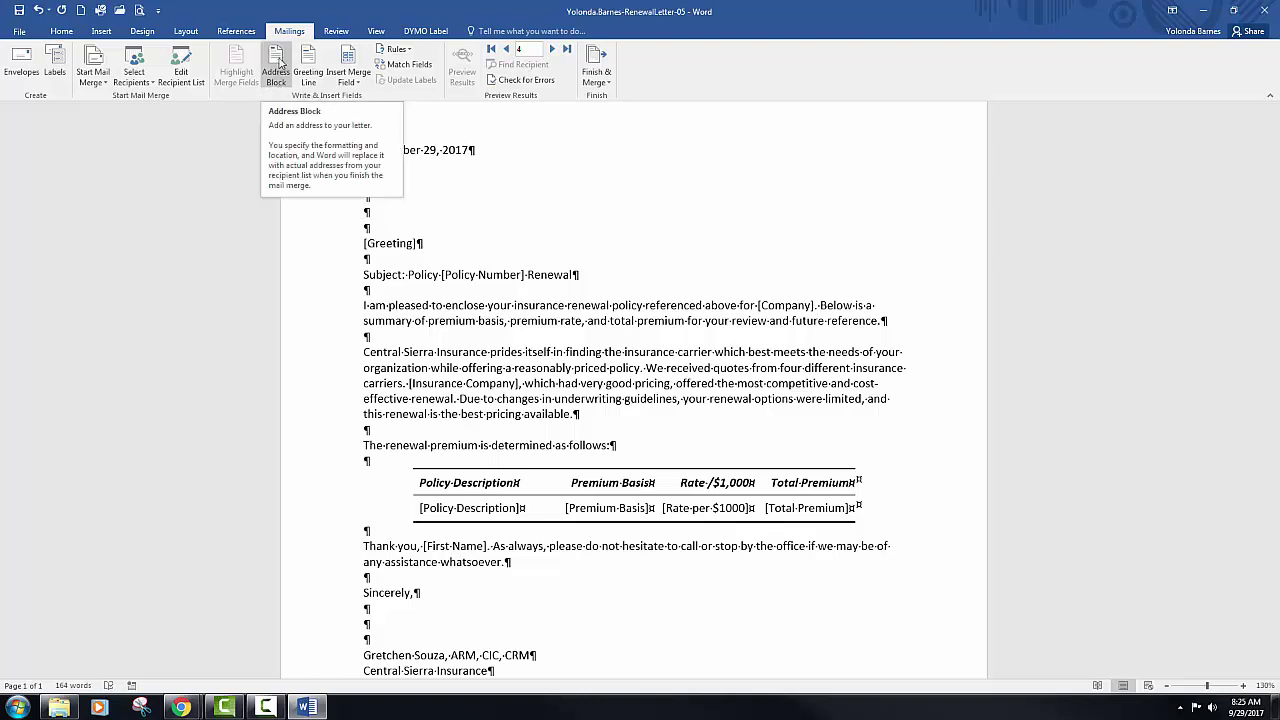
{"action": "left_click", "coordinate": [279, 62]}
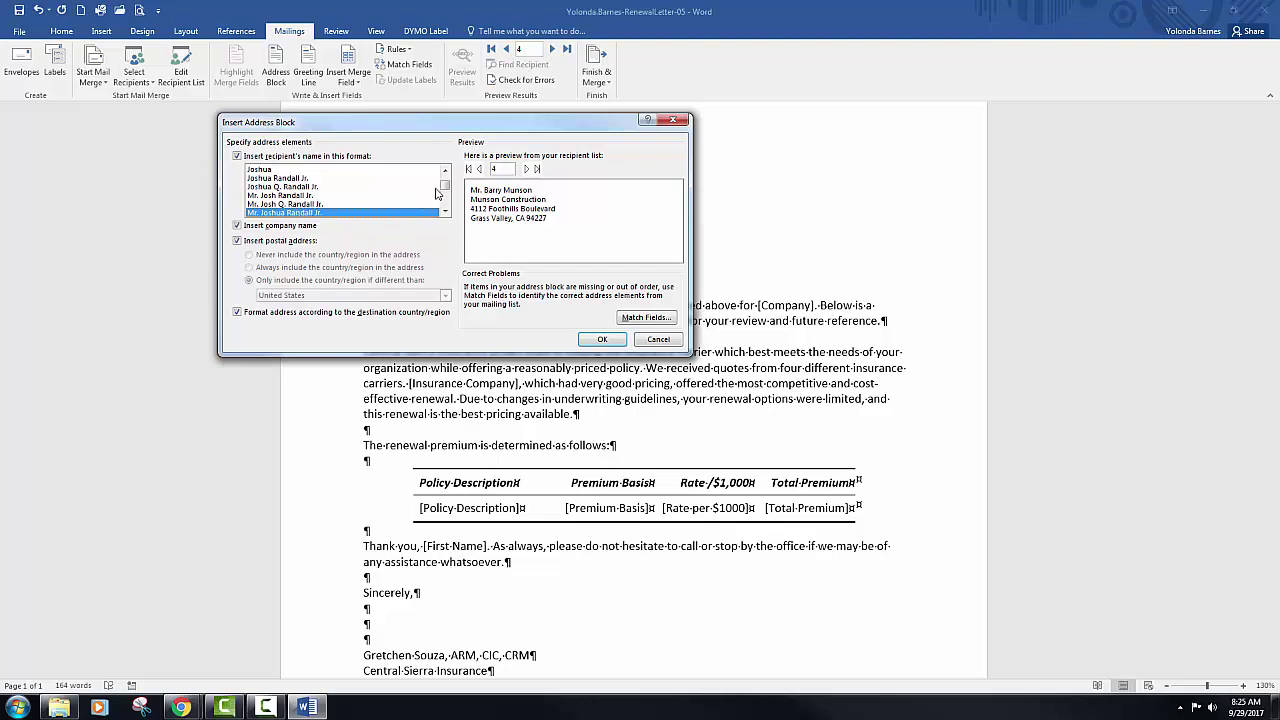
{"action": "mouse_move", "coordinate": [446, 190]}
{"action": "left_mouse_down"}
{"action": "mouse_move", "coordinate": [447, 205]}
{"action": "mouse_move", "coordinate": [446, 180]}
{"action": "left_mouse_up"}
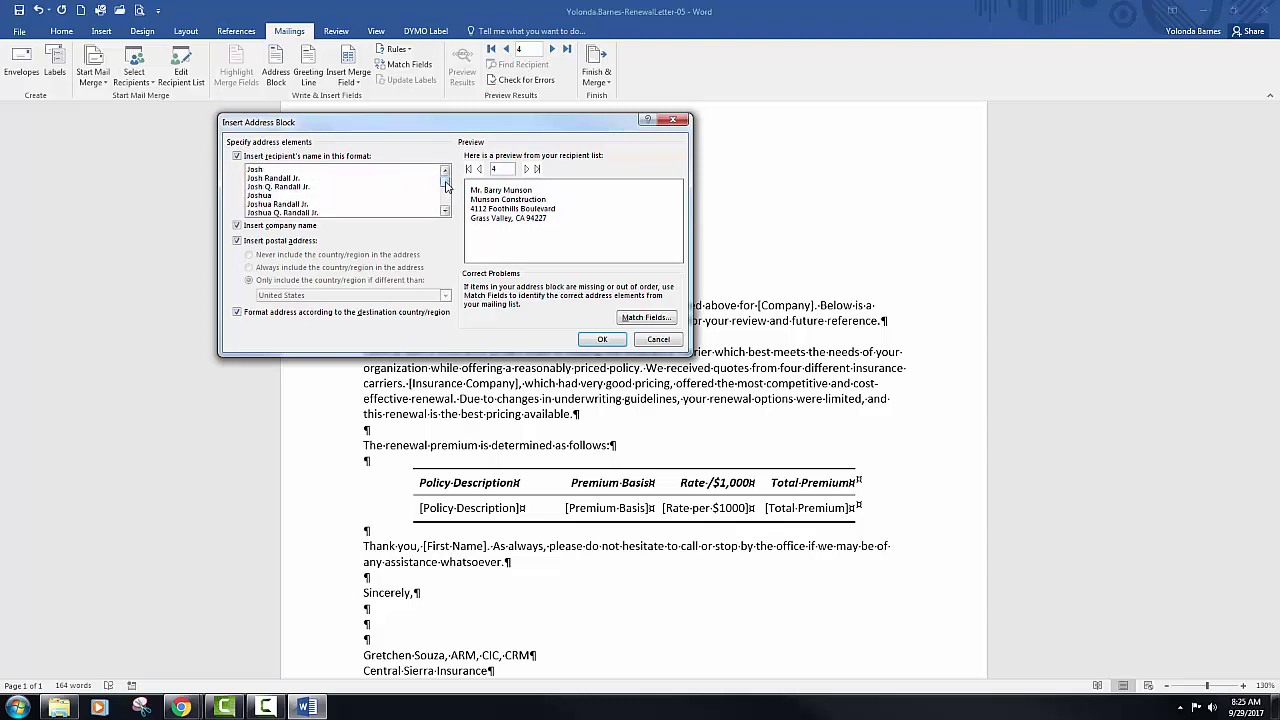
{"action": "left_click", "coordinate": [290, 204]}
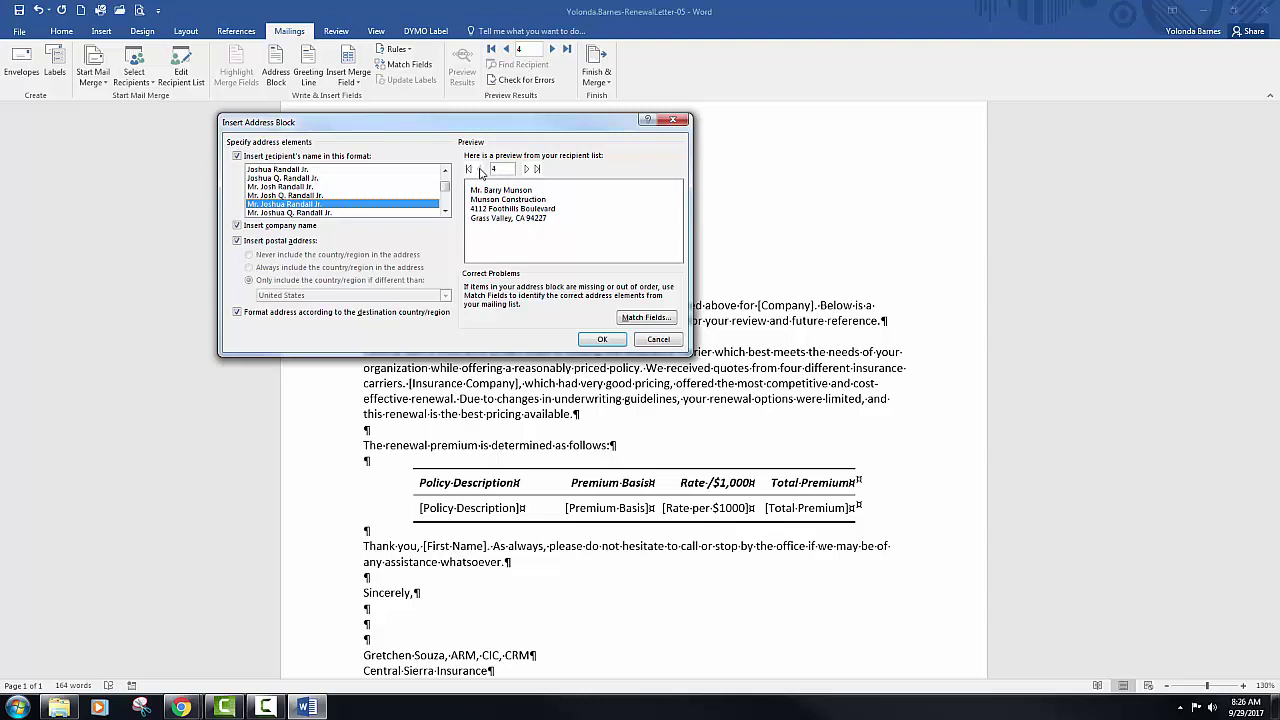
{"action": "left_click", "coordinate": [480, 170]}
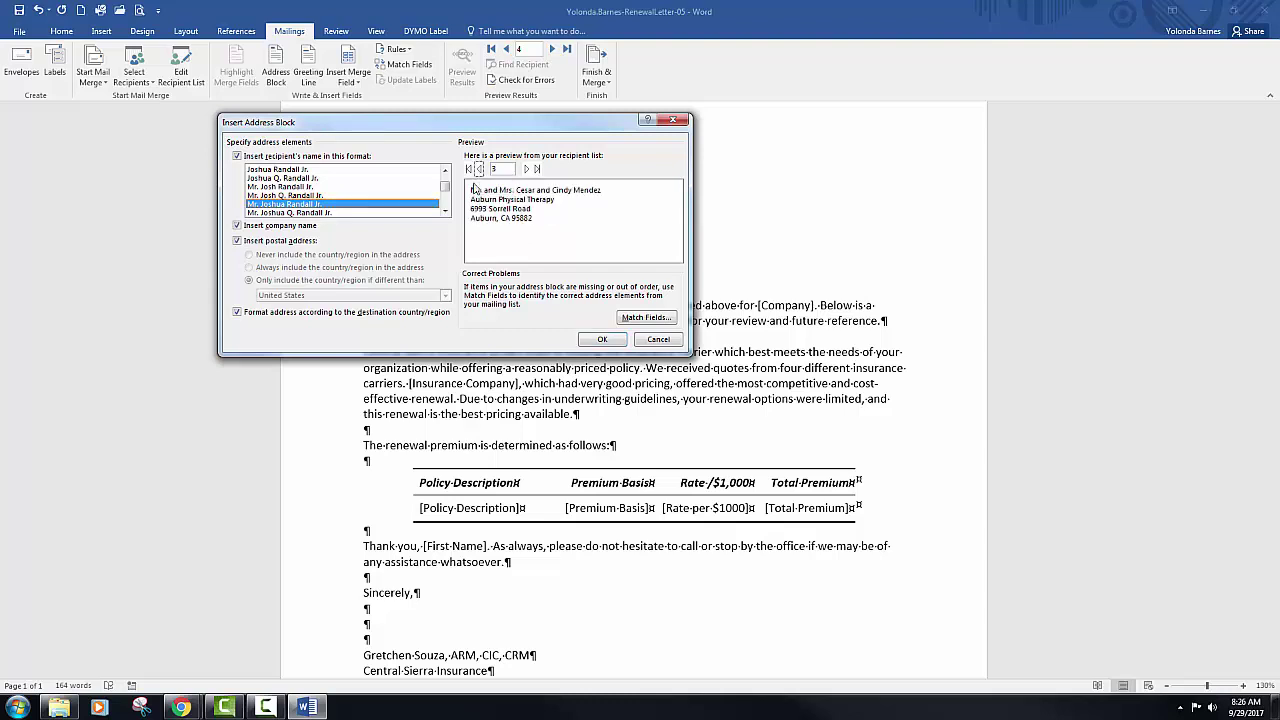
{"action": "left_click", "coordinate": [479, 169]}
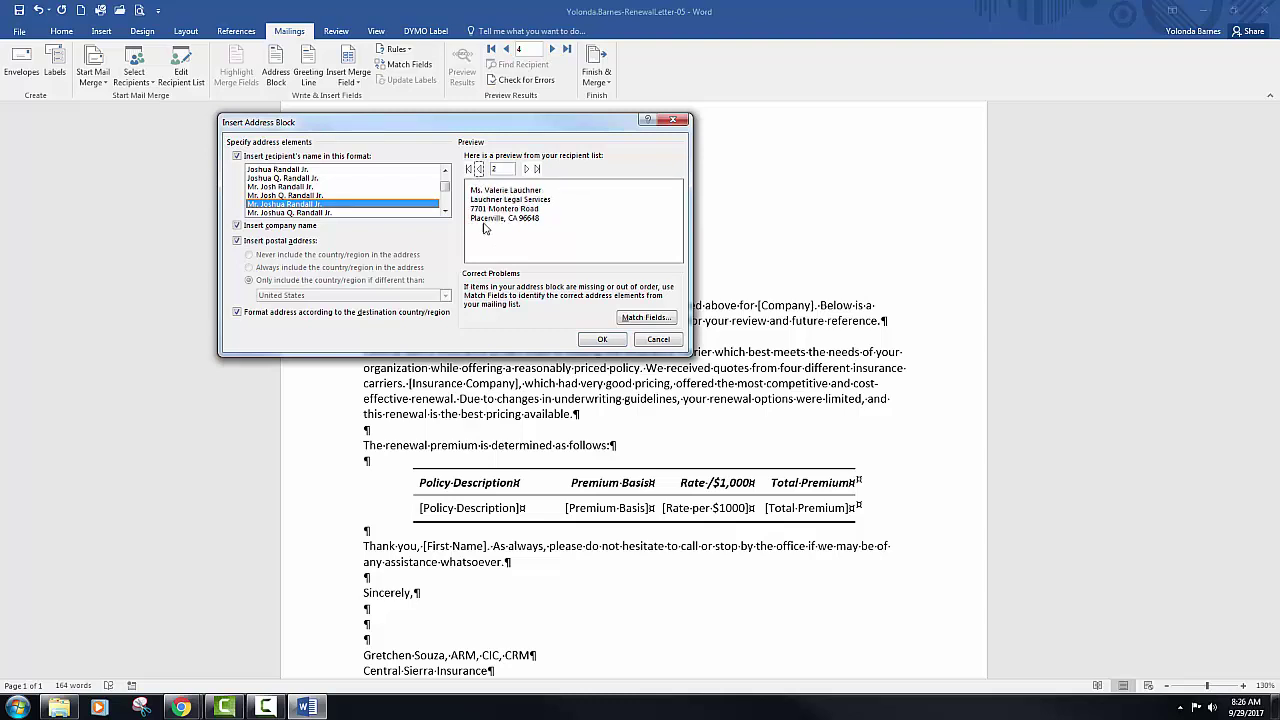
{"action": "left_click", "coordinate": [480, 169]}
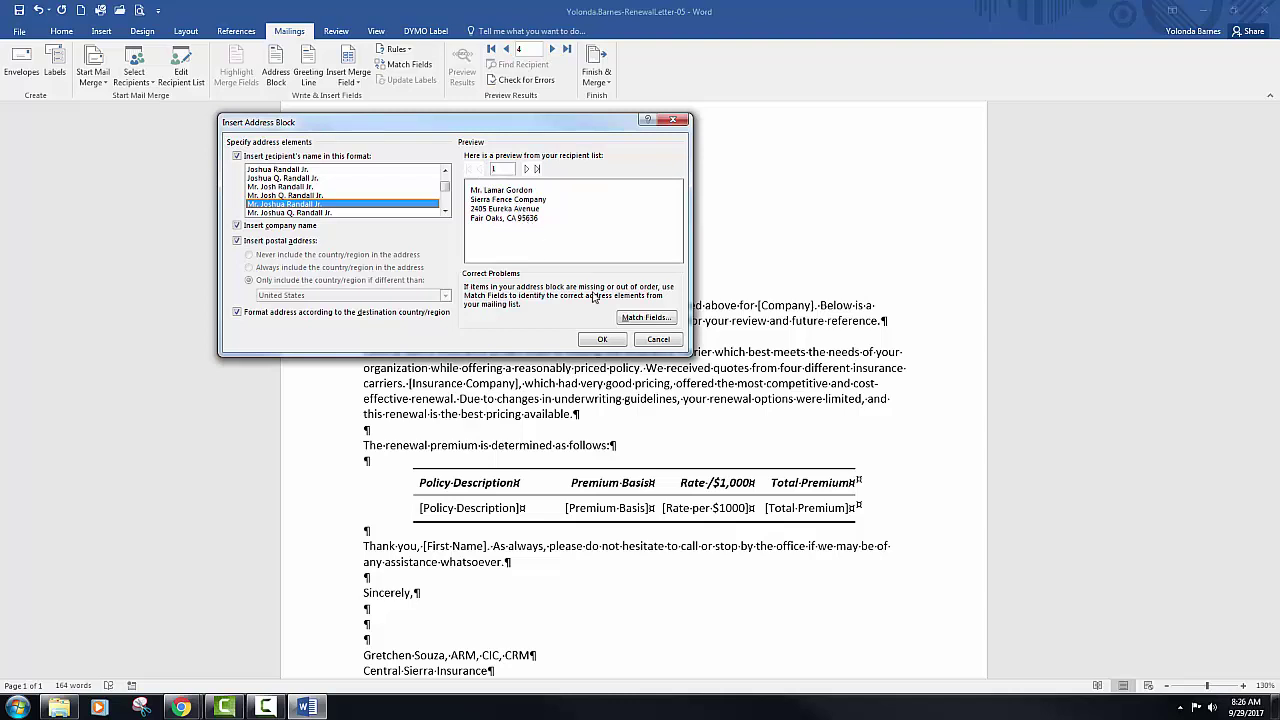
{"action": "left_click", "coordinate": [617, 342]}
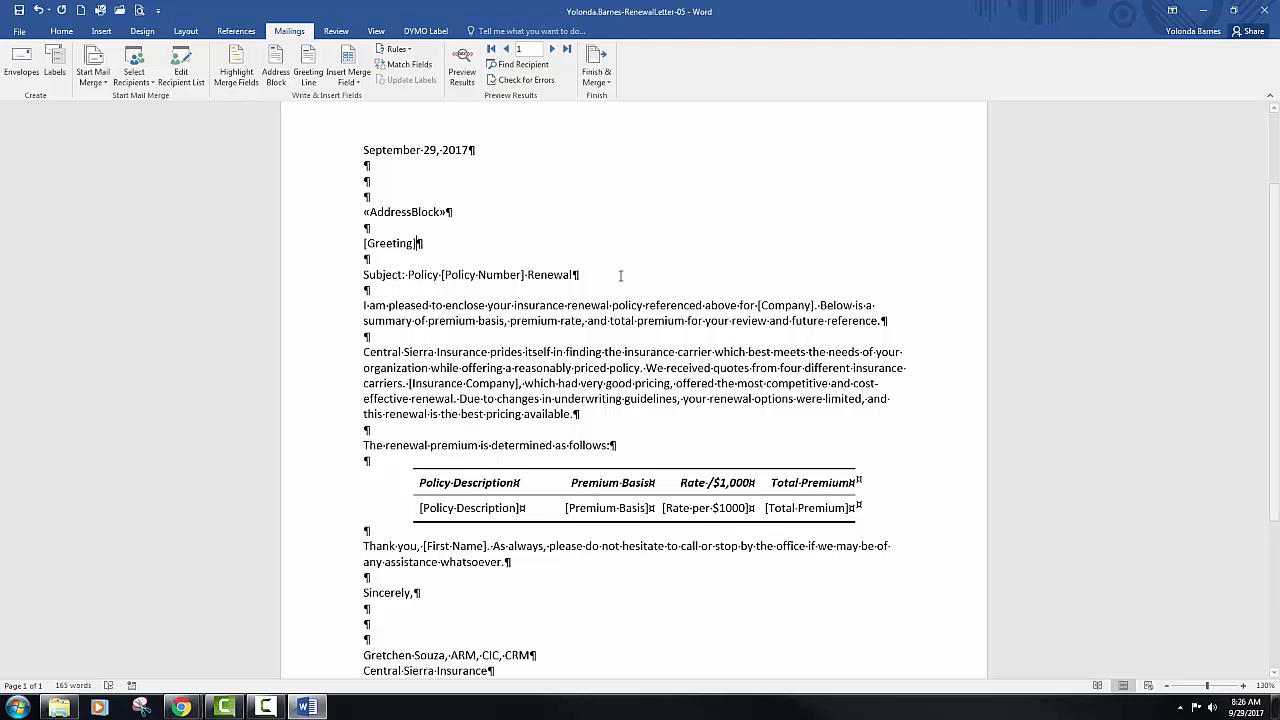
Step: Replace [Greeting] with a Greeting Line field in 'Mr. and Mrs. Randall' format ending in a colon
{"action": "key", "text": "BackSpace"}
{"action": "key", "text": "BackSpace"}
{"action": "key", "text": "BackSpace"}
{"action": "key", "text": "BackSpace"}
{"action": "key", "text": "BackSpace"}
{"action": "key", "text": "BackSpace"}
{"action": "key", "text": "BackSpace"}
{"action": "key", "text": "BackSpace"}
{"action": "key", "text": "BackSpace"}
{"action": "key", "text": "BackSpace"}
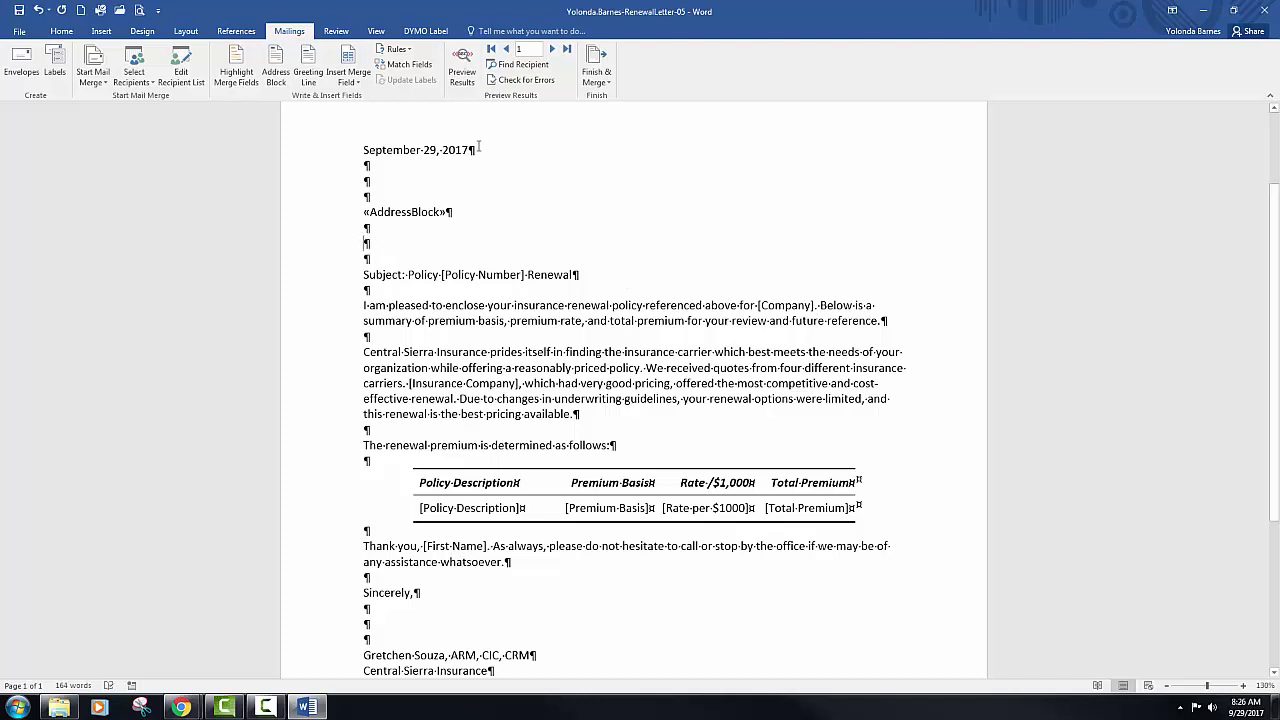
{"action": "left_click", "coordinate": [316, 76]}
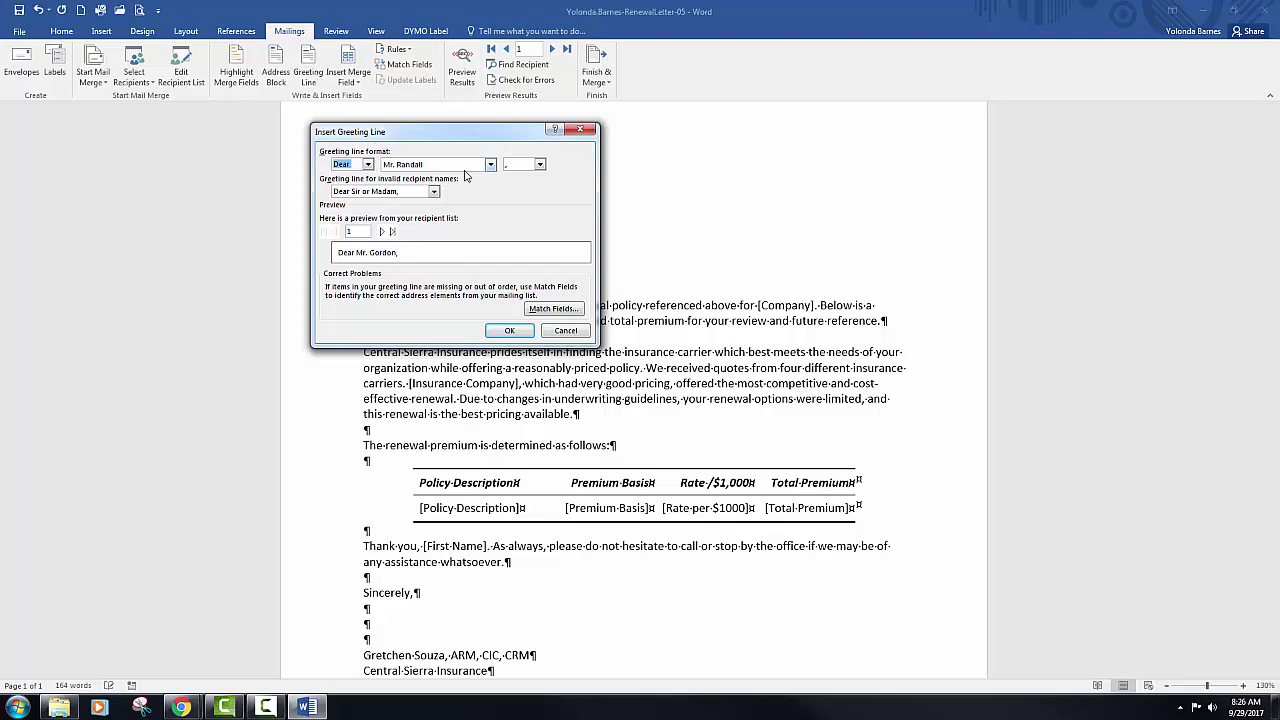
{"action": "left_click", "coordinate": [541, 166]}
{"action": "left_click", "coordinate": [541, 166]}
{"action": "left_click", "coordinate": [540, 166]}
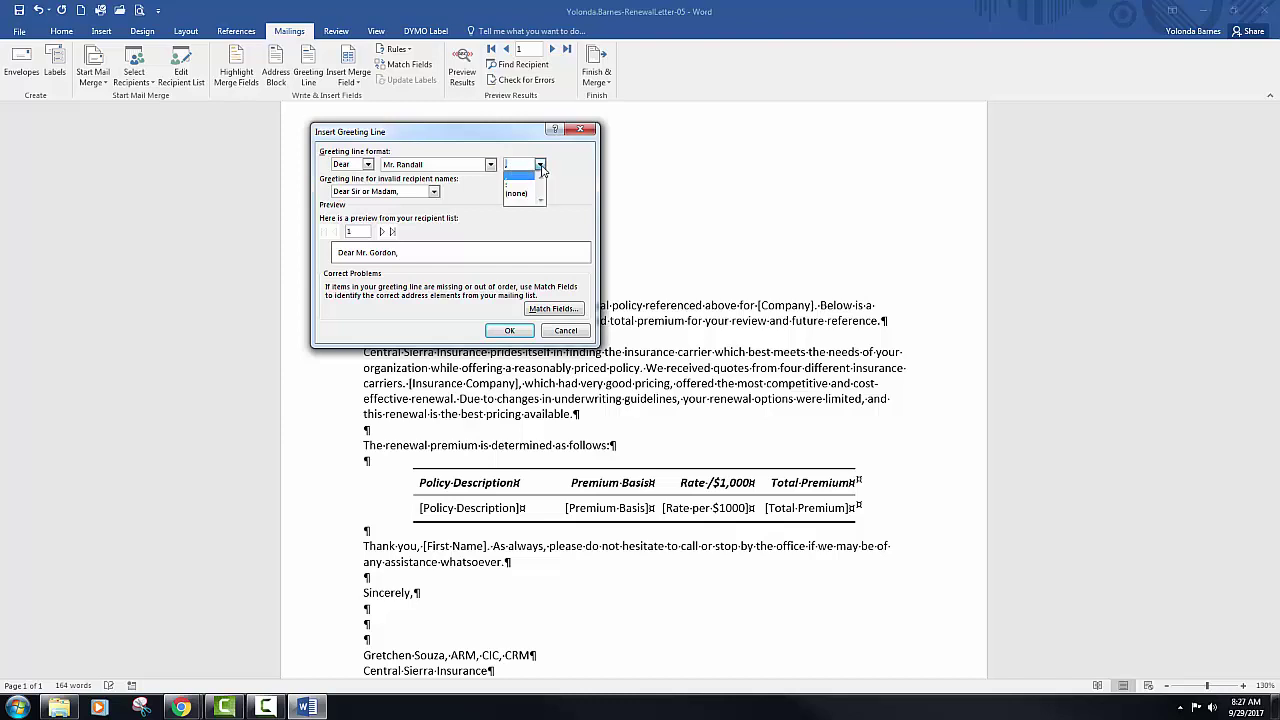
{"action": "left_click", "coordinate": [522, 185]}
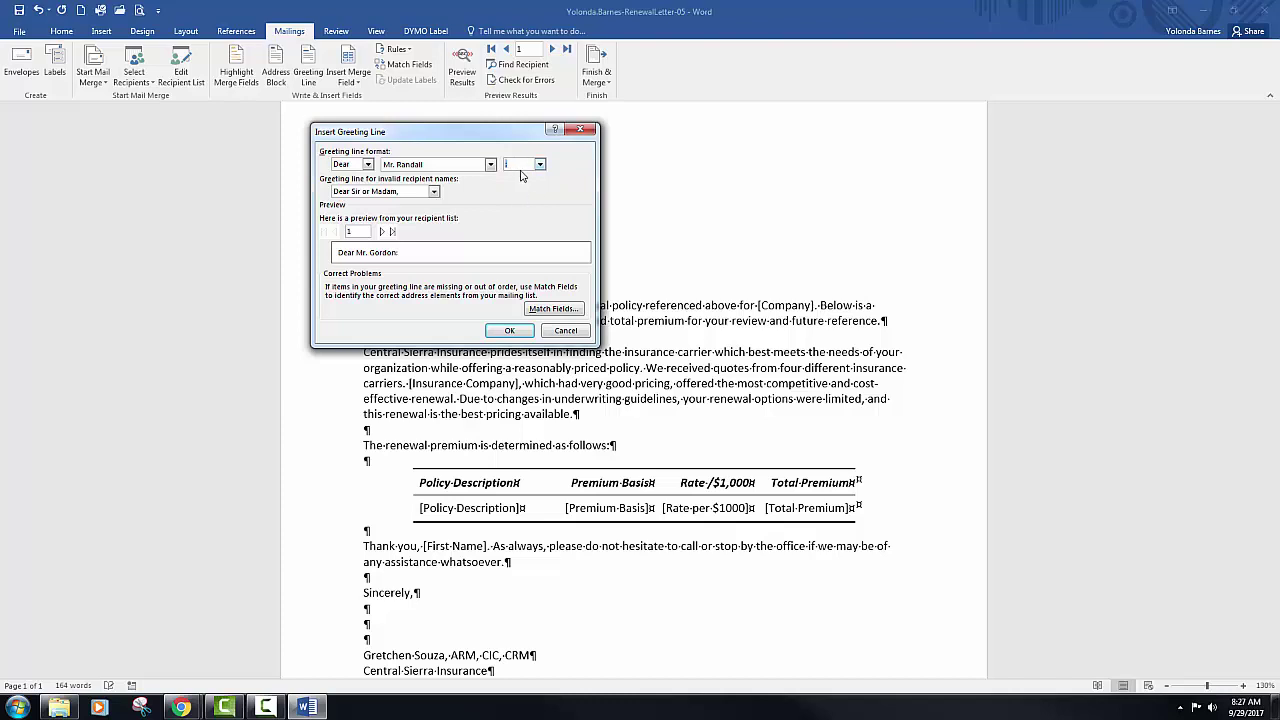
{"action": "left_click", "coordinate": [490, 165]}
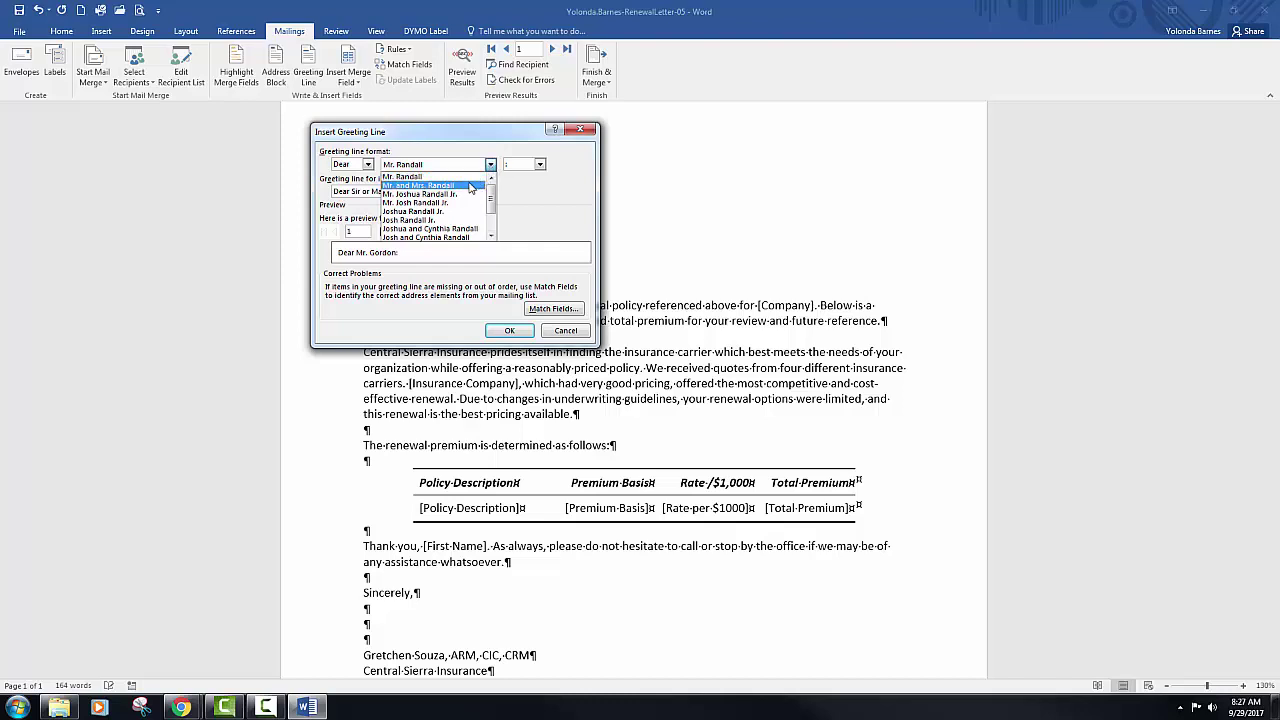
{"action": "left_click", "coordinate": [462, 186]}
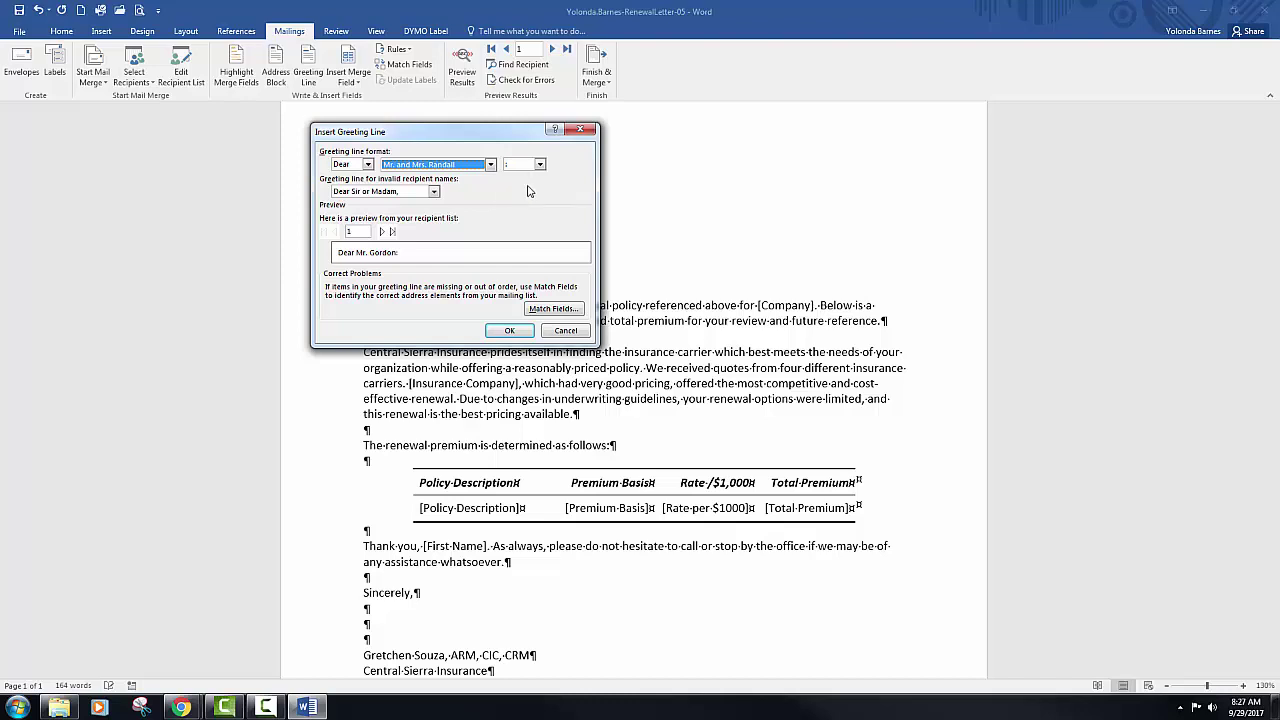
{"action": "left_click", "coordinate": [511, 331]}
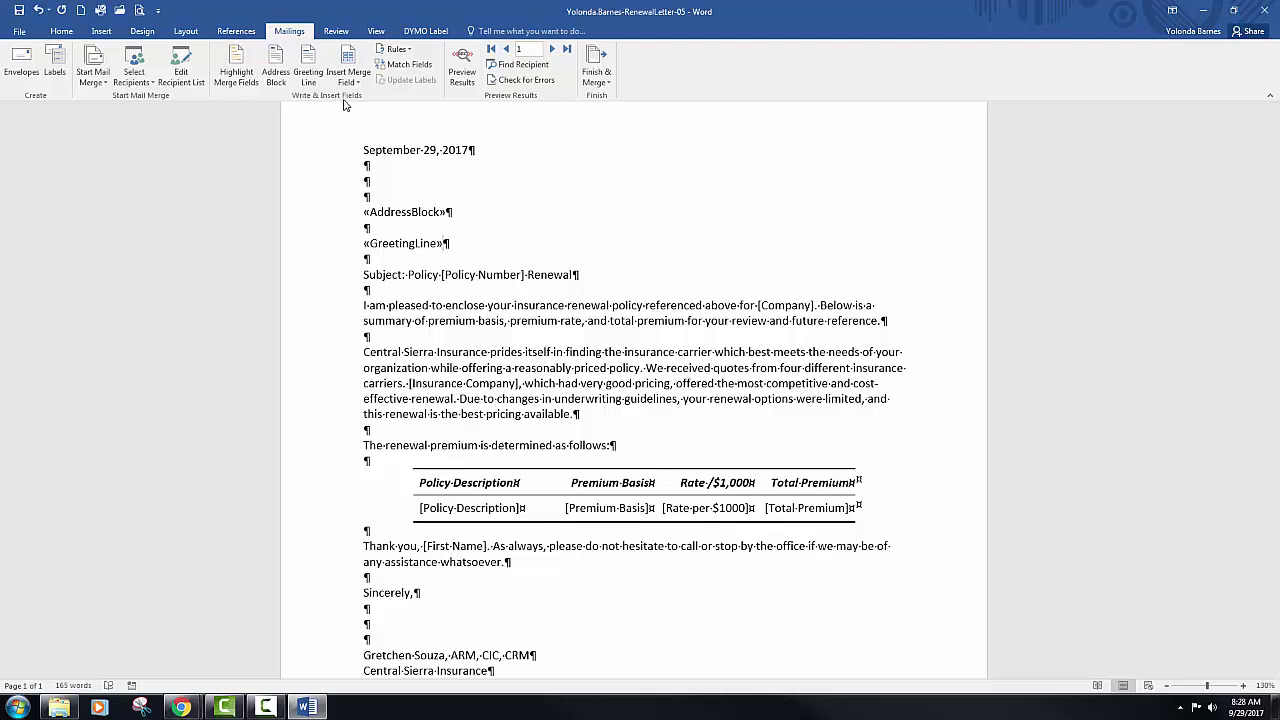
Step: Turn on Highlight Merge Fields so «AddressBlock» and «GreetingLine» appear shaded grey
{"action": "left_click", "coordinate": [237, 72]}
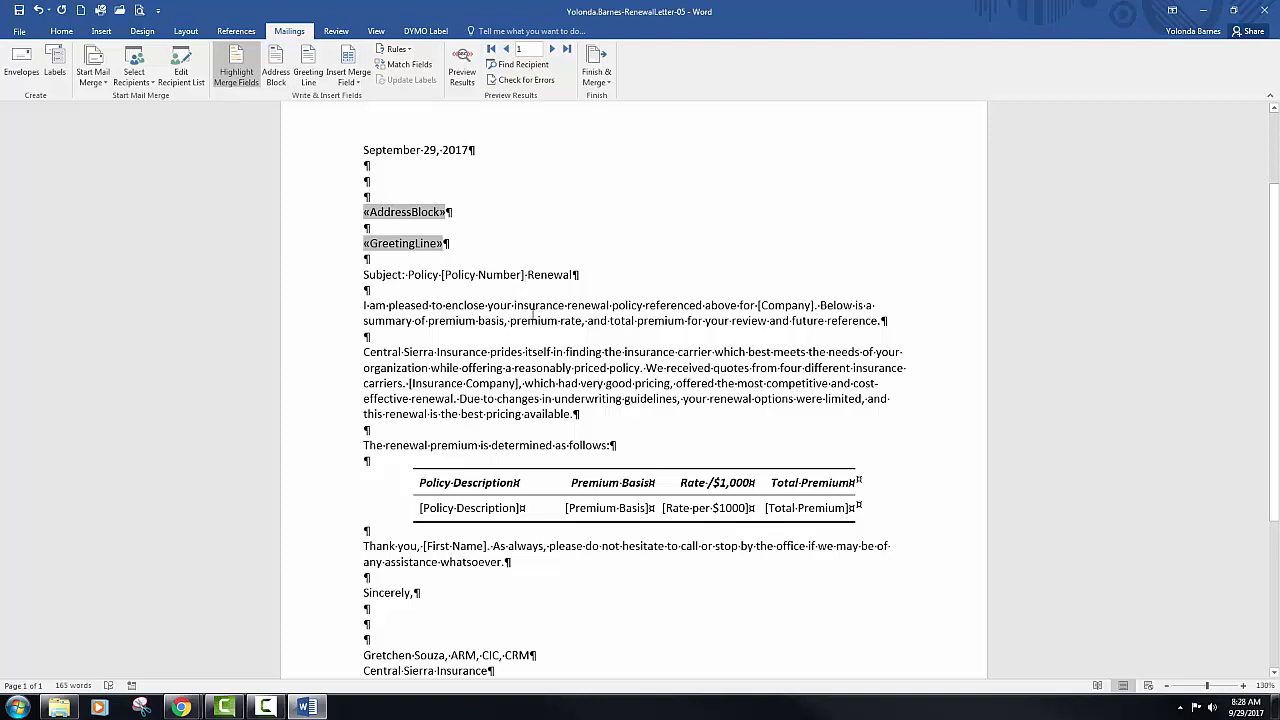
Step: Swap the subject line's [Policy Number] placeholder for the Policy_Number merge field
{"action": "key", "text": "BackSpace"}
{"action": "key", "text": "BackSpace"}
{"action": "key", "text": "BackSpace"}
{"action": "key", "text": "BackSpace"}
{"action": "key", "text": "BackSpace"}
{"action": "key", "text": "BackSpace"}
{"action": "key", "text": "BackSpace"}
{"action": "key", "text": "BackSpace"}
{"action": "key", "text": "BackSpace"}
{"action": "key", "text": "BackSpace"}
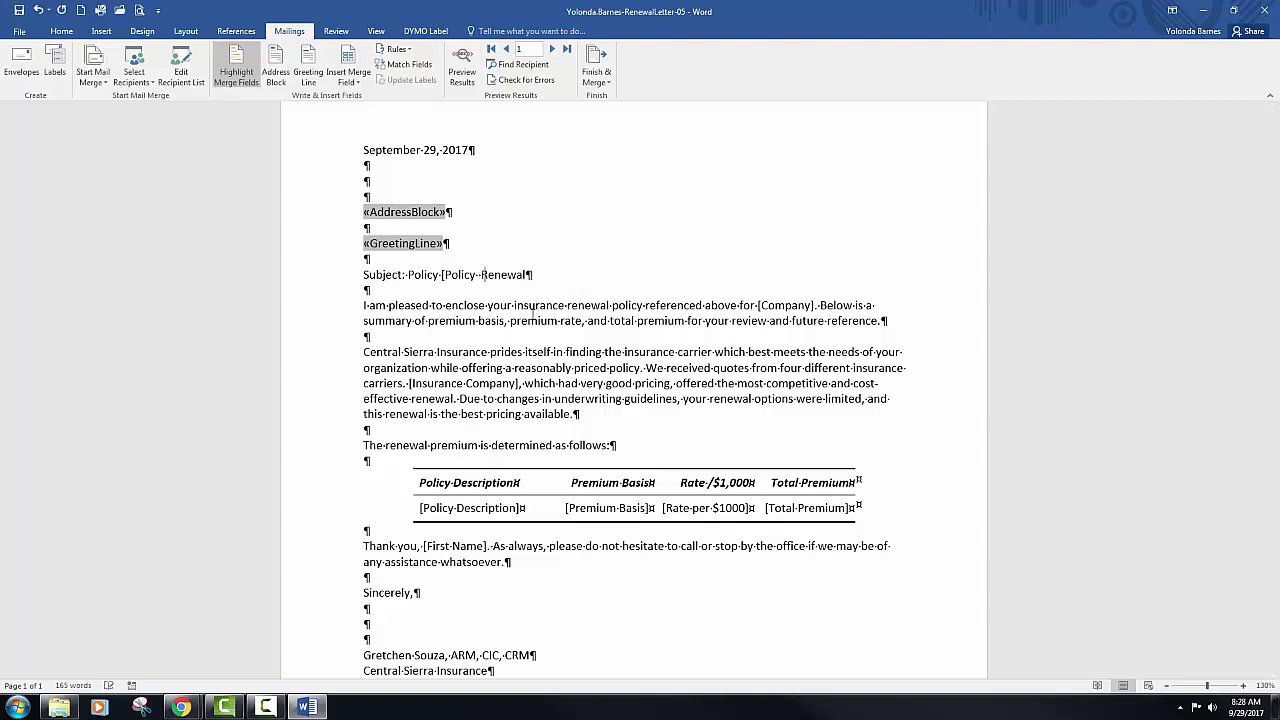
{"action": "key", "text": "BackSpace"}
{"action": "key", "text": "BackSpace"}
{"action": "key", "text": "BackSpace"}
{"action": "key", "text": "BackSpace"}
{"action": "key", "text": "BackSpace"}
{"action": "key", "text": "BackSpace"}
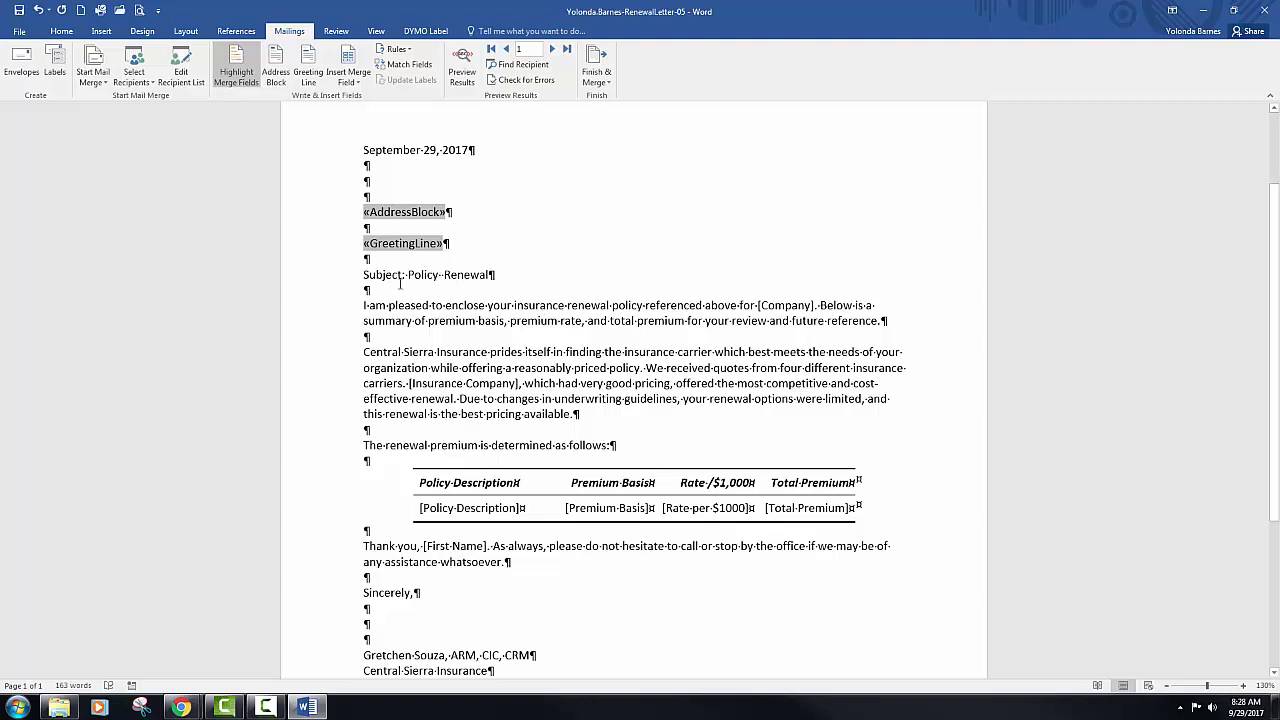
{"action": "left_click", "coordinate": [359, 84]}
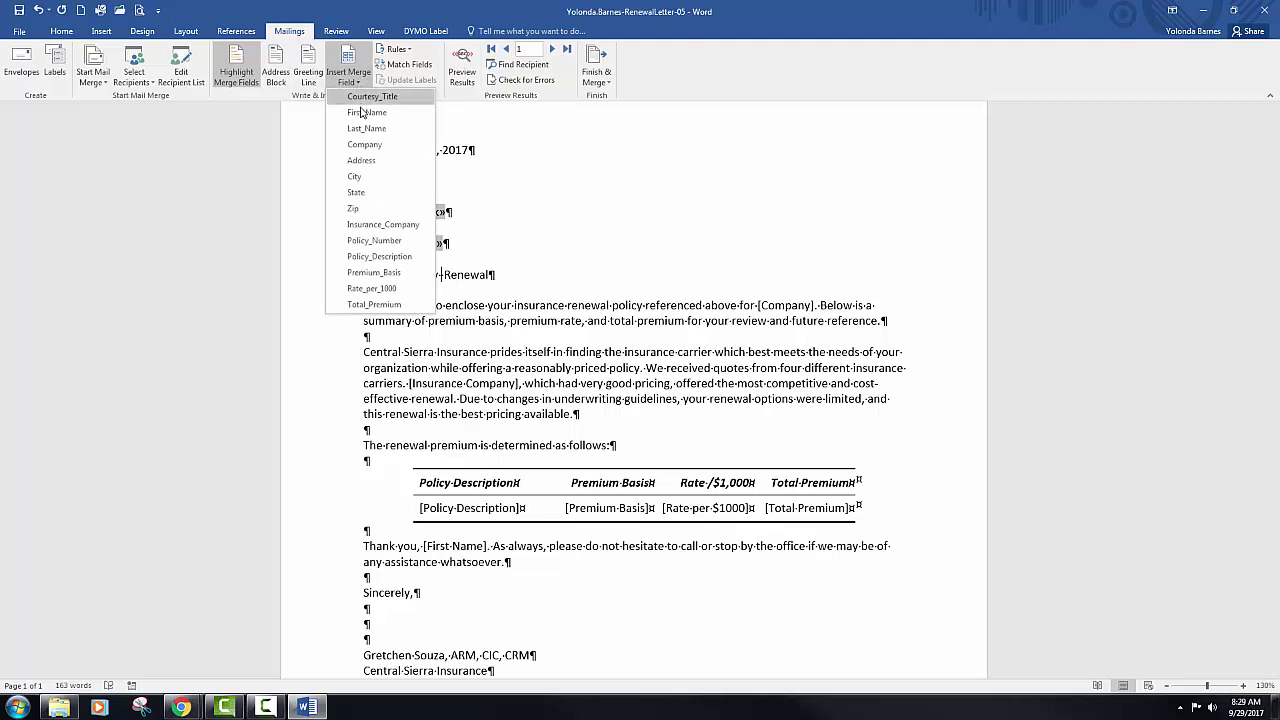
{"action": "left_click", "coordinate": [377, 243]}
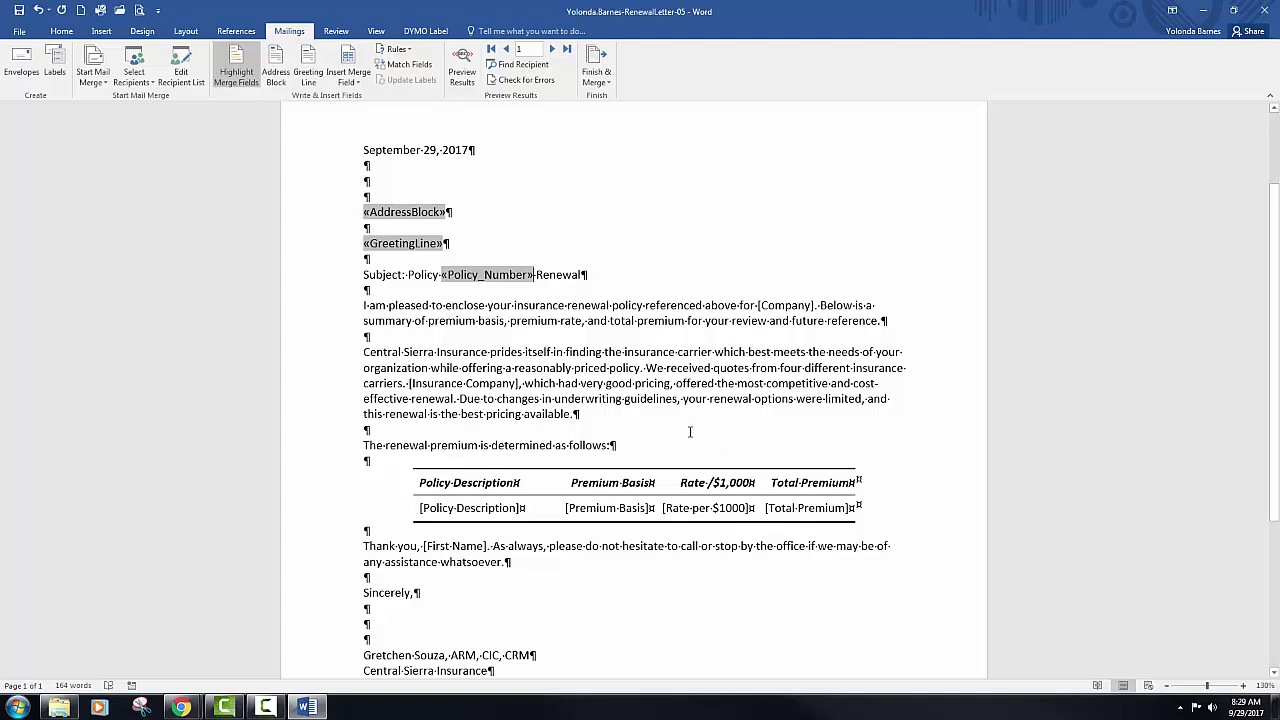
{"action": "left_click", "coordinate": [181, 707]}
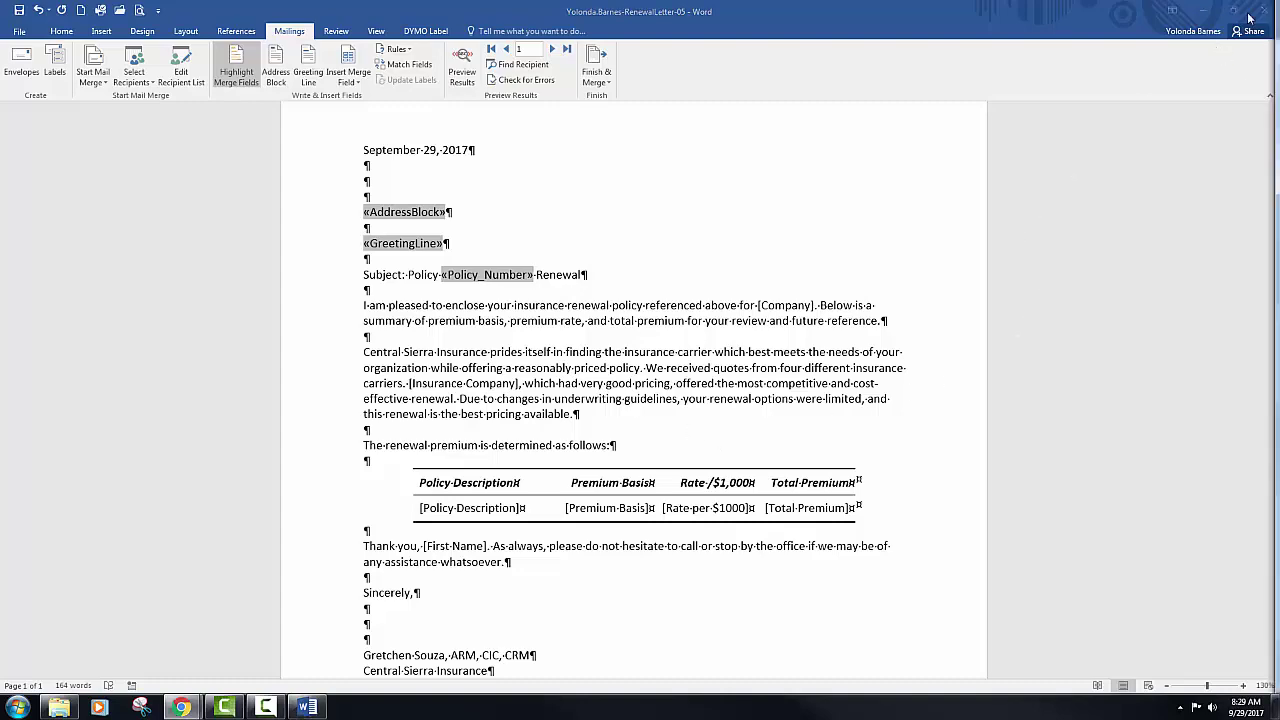
{"action": "scroll", "coordinate": [625, 340], "scroll_direction": "down", "scroll_amount": 8}
{"action": "scroll", "coordinate": [608, 340], "scroll_direction": "down", "scroll_amount": 3}
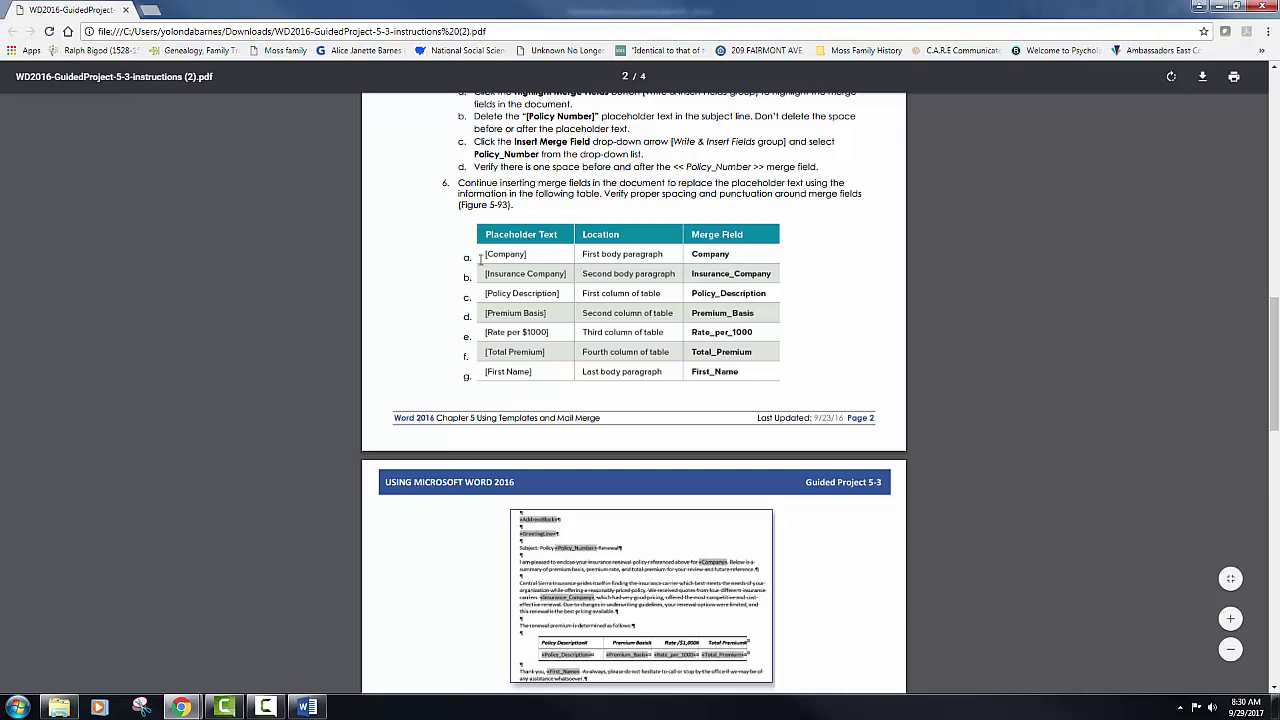
{"action": "scroll", "coordinate": [566, 328], "scroll_direction": "down", "scroll_amount": 3}
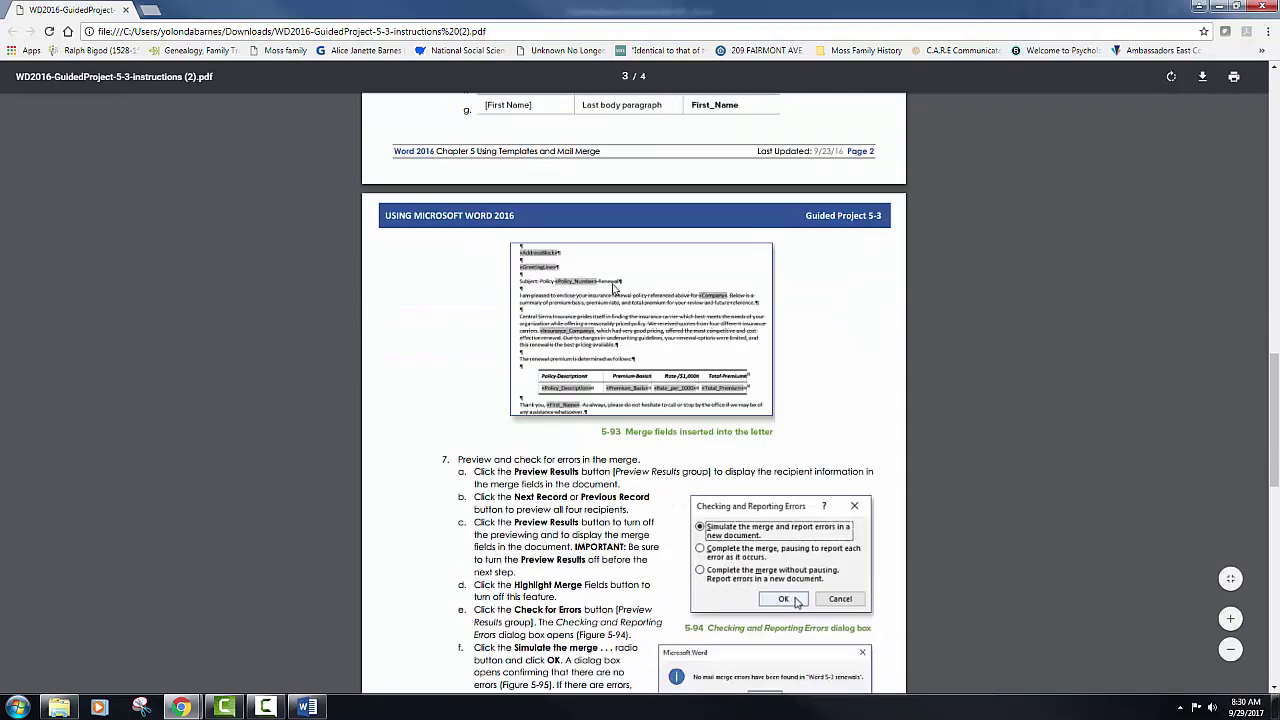
{"action": "left_click", "coordinate": [126, 10]}
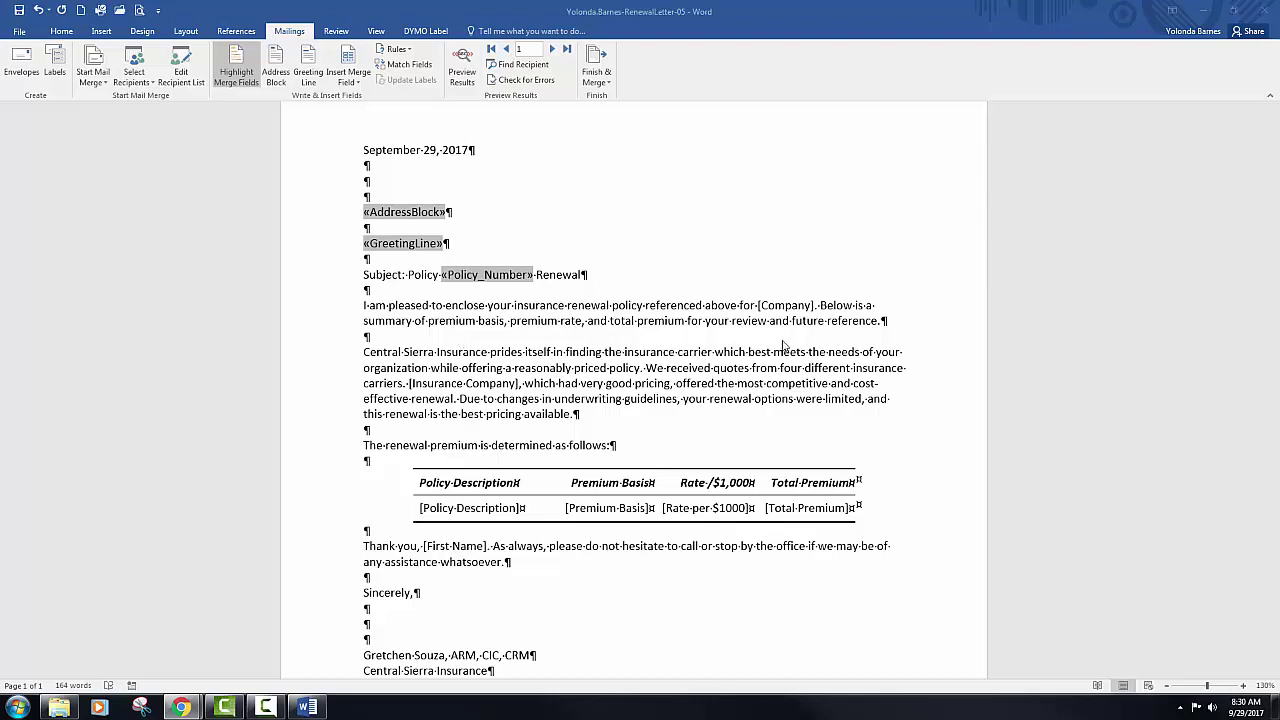
Step: Replace the [Company] placeholder after 'for' with the Company merge field
{"action": "left_click", "coordinate": [815, 307]}
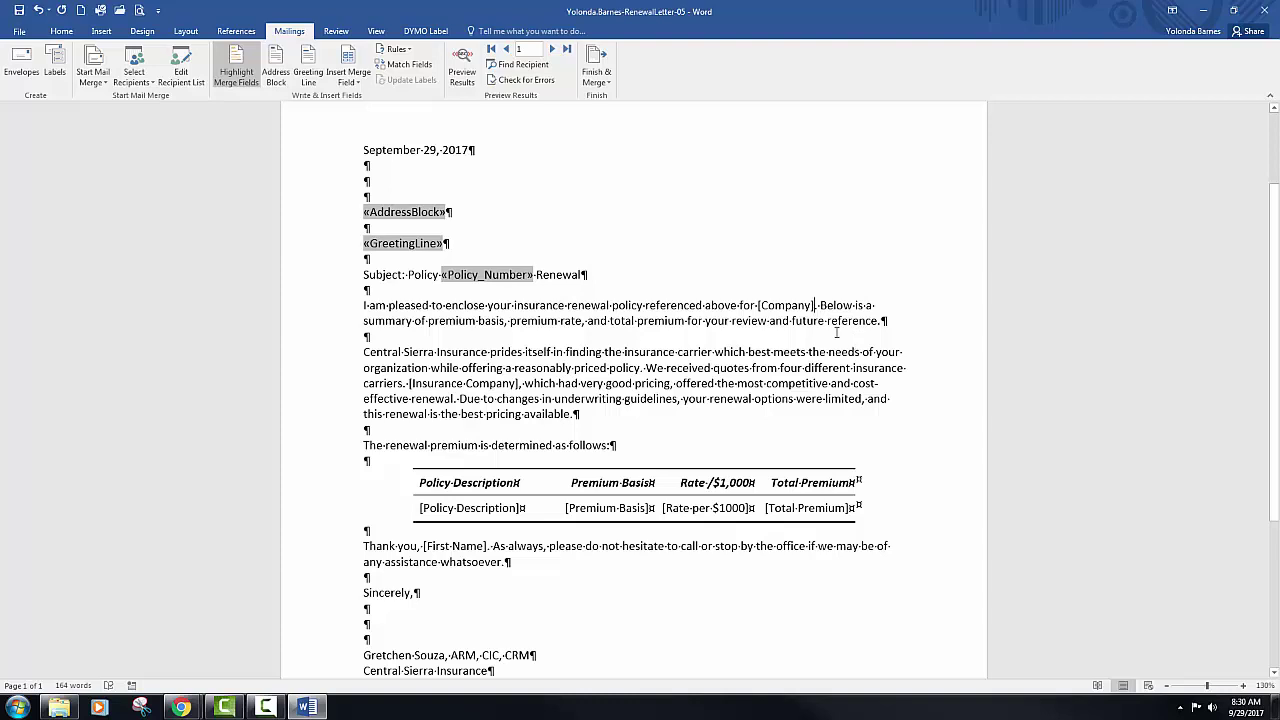
{"action": "key", "text": "BackSpace"}
{"action": "key", "text": "BackSpace"}
{"action": "key", "text": "BackSpace"}
{"action": "key", "text": "BackSpace"}
{"action": "key", "text": "BackSpace"}
{"action": "key", "text": "BackSpace"}
{"action": "key", "text": "BackSpace"}
{"action": "key", "text": "BackSpace"}
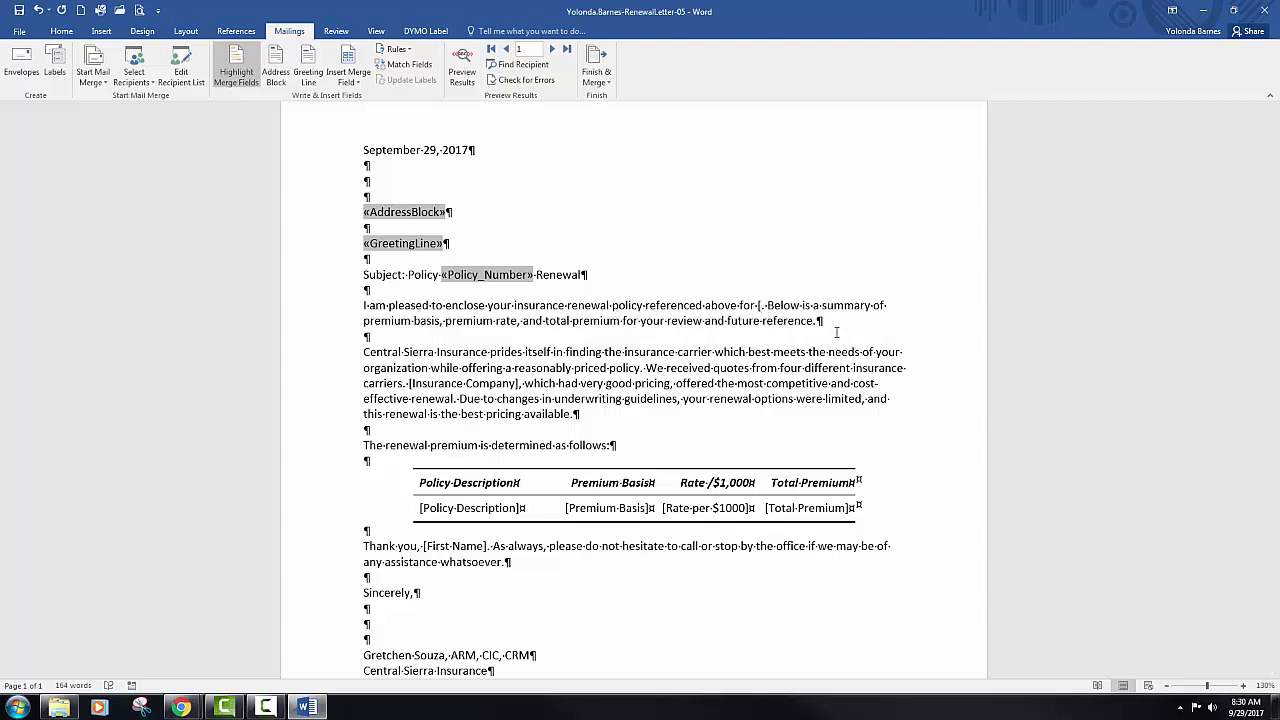
{"action": "key", "text": "BackSpace"}
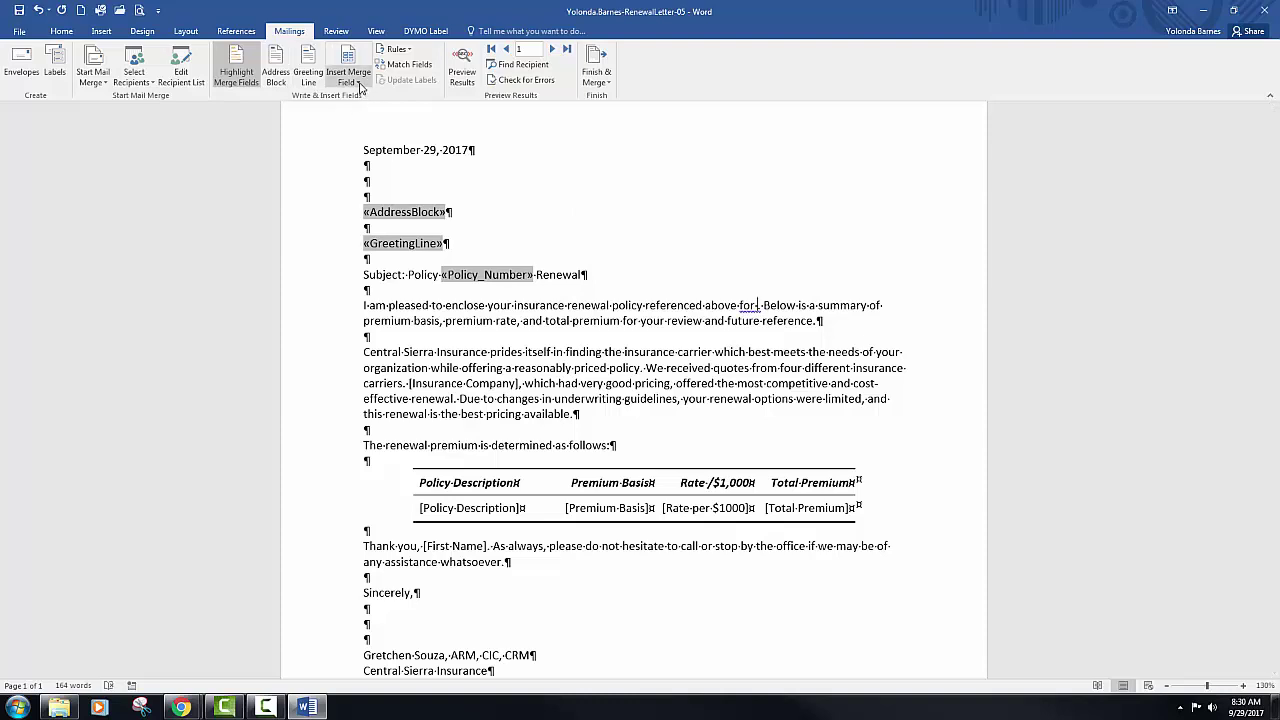
{"action": "left_click", "coordinate": [361, 88]}
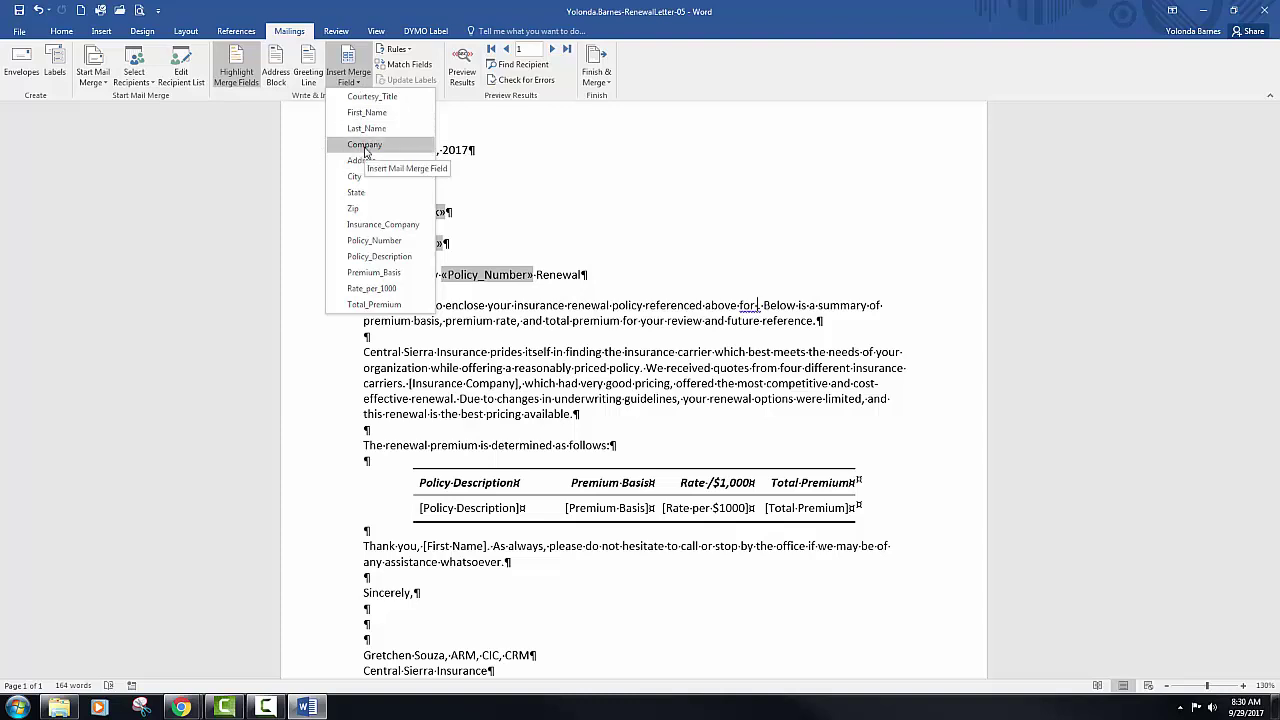
{"action": "left_click", "coordinate": [366, 146]}
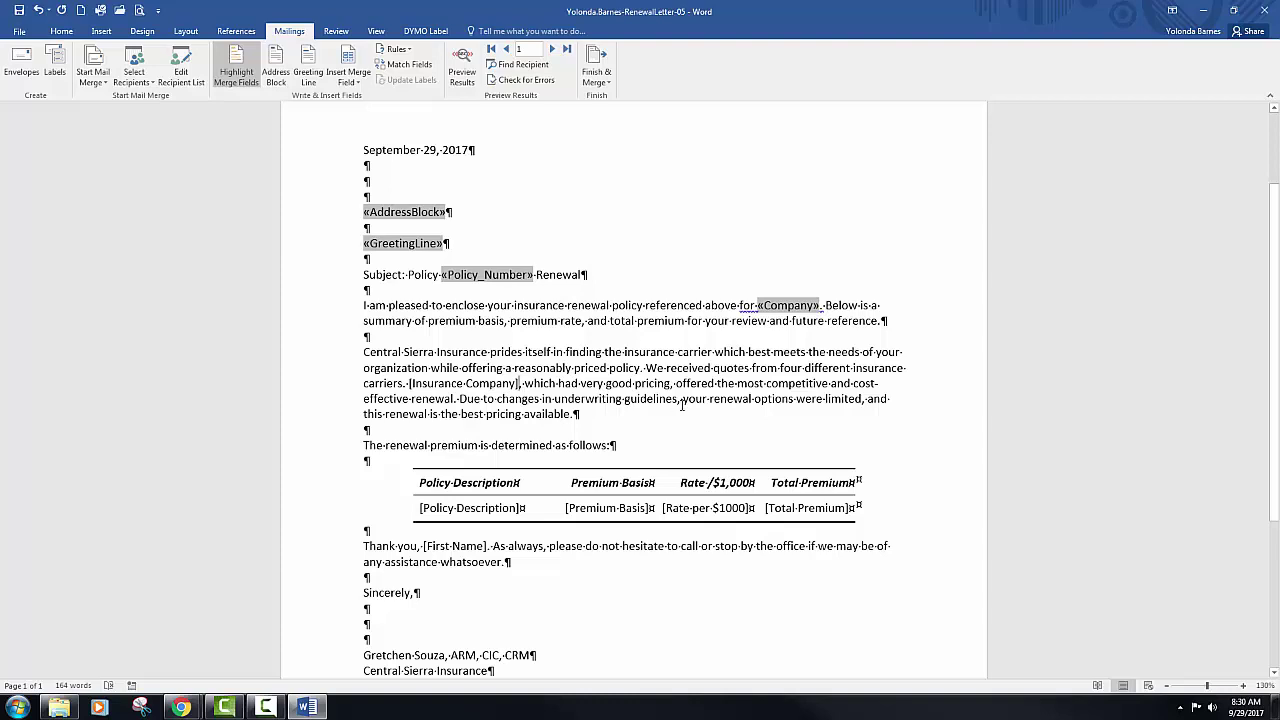
Step: Replace [Insurance Company] after 'carriers.' with the Insurance_Company merge field
{"action": "key", "text": "Delete"}
{"action": "key", "text": "Delete"}
{"action": "key", "text": "BackSpace"}
{"action": "key", "text": "BackSpace"}
{"action": "key", "text": "BackSpace"}
{"action": "key", "text": "BackSpace"}
{"action": "key", "text": "BackSpace"}
{"action": "key", "text": "BackSpace"}
{"action": "key", "text": "BackSpace"}
{"action": "key", "text": "BackSpace"}
{"action": "key", "text": "BackSpace"}
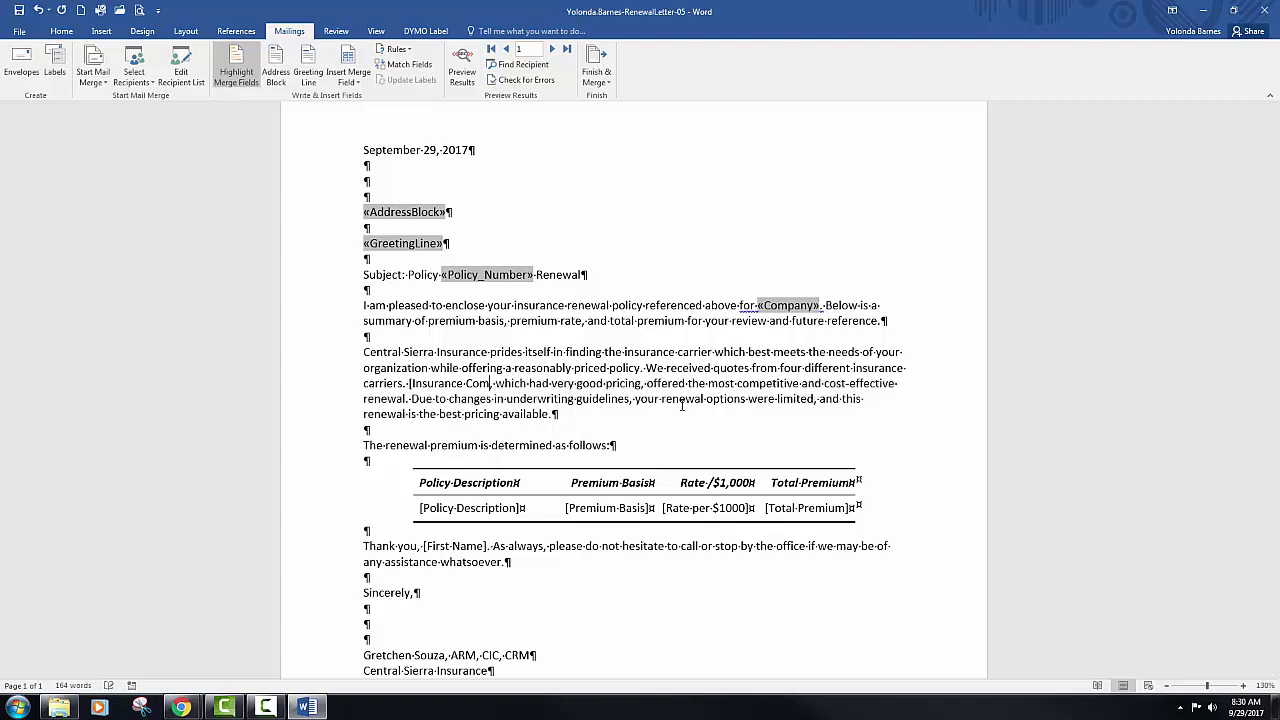
{"action": "key", "text": "BackSpace"}
{"action": "key", "text": "BackSpace"}
{"action": "key", "text": "BackSpace"}
{"action": "key", "text": "BackSpace"}
{"action": "key", "text": "BackSpace"}
{"action": "key", "text": "BackSpace"}
{"action": "key", "text": "BackSpace"}
{"action": "key", "text": "BackSpace"}
{"action": "key", "text": "BackSpace"}
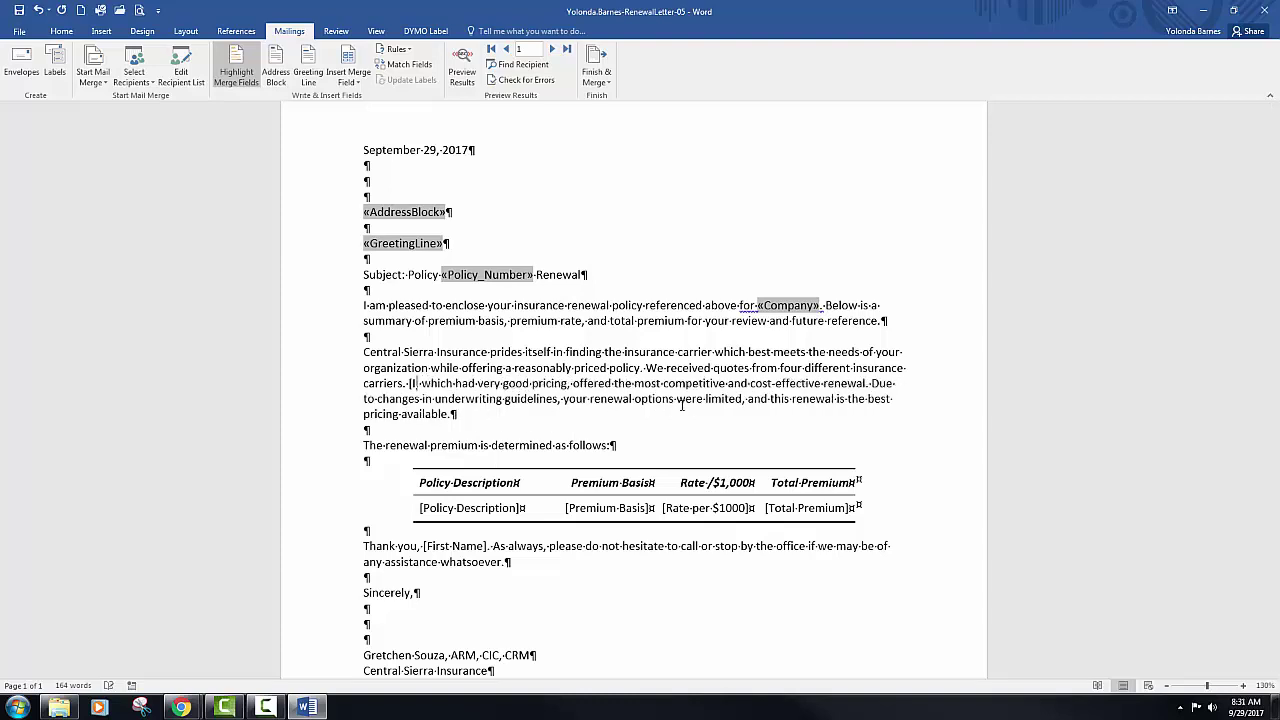
{"action": "key", "text": "BackSpace"}
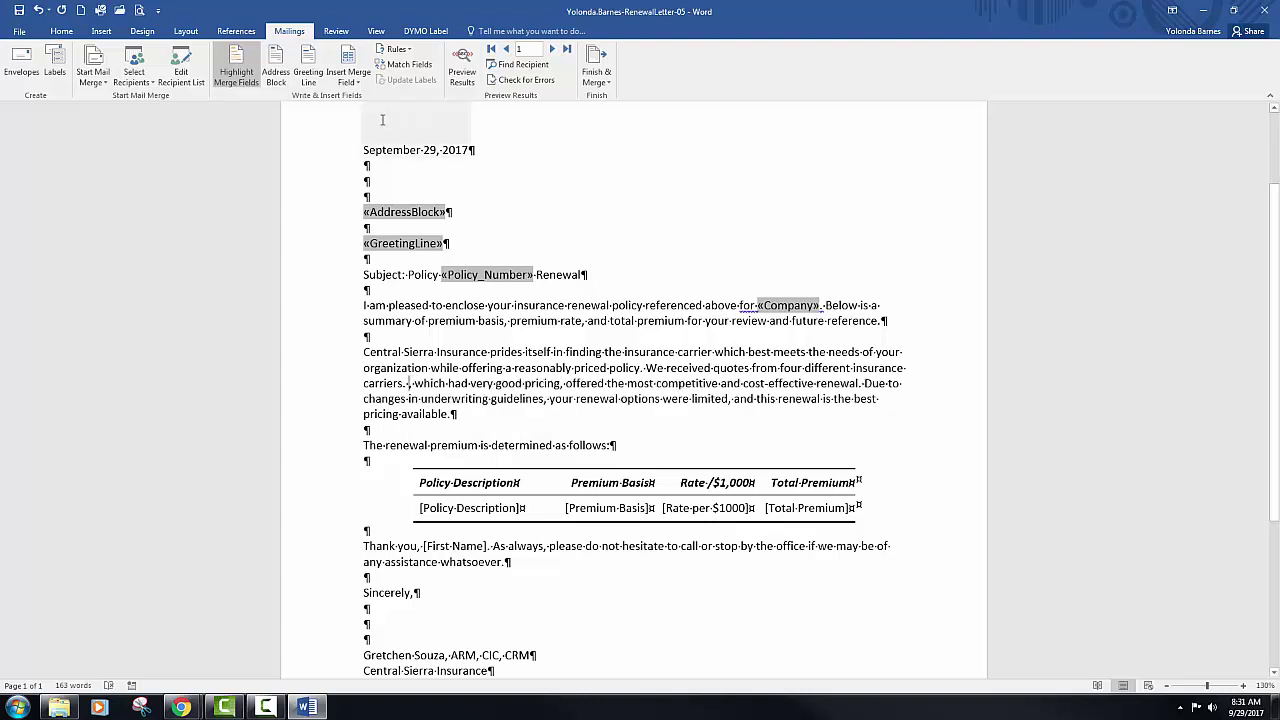
{"action": "left_click", "coordinate": [355, 82]}
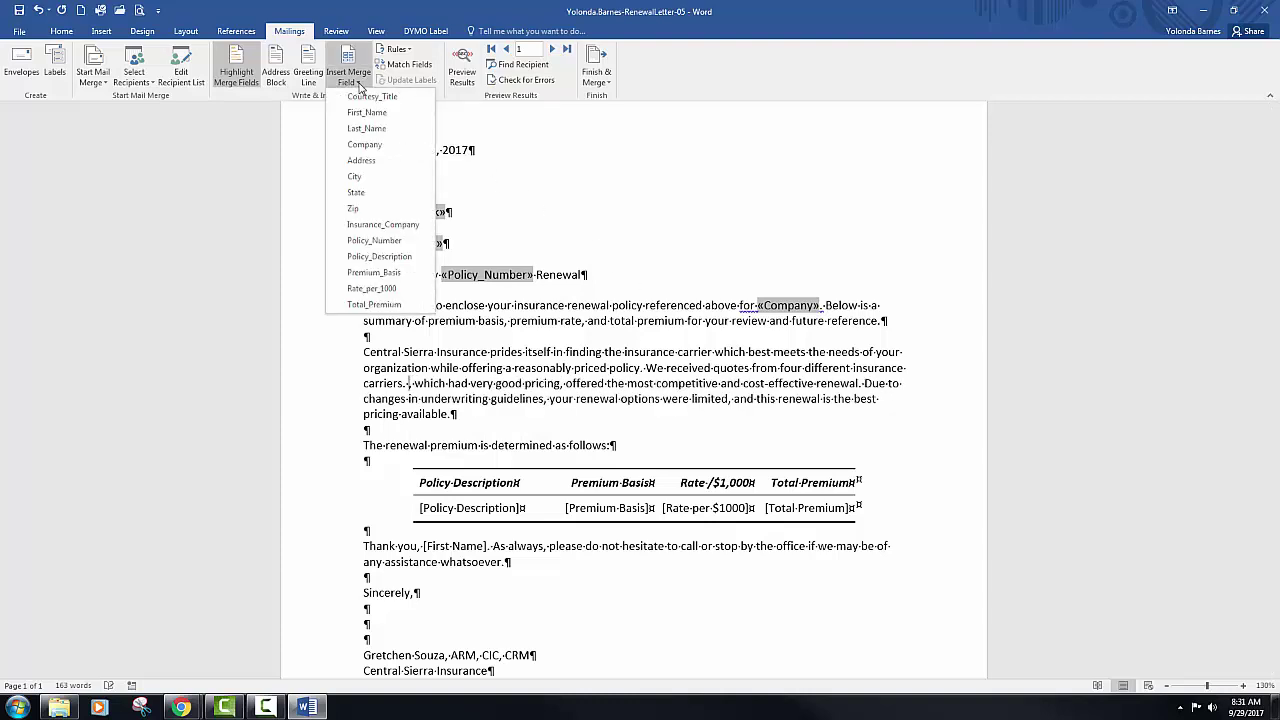
{"action": "left_click", "coordinate": [383, 224]}
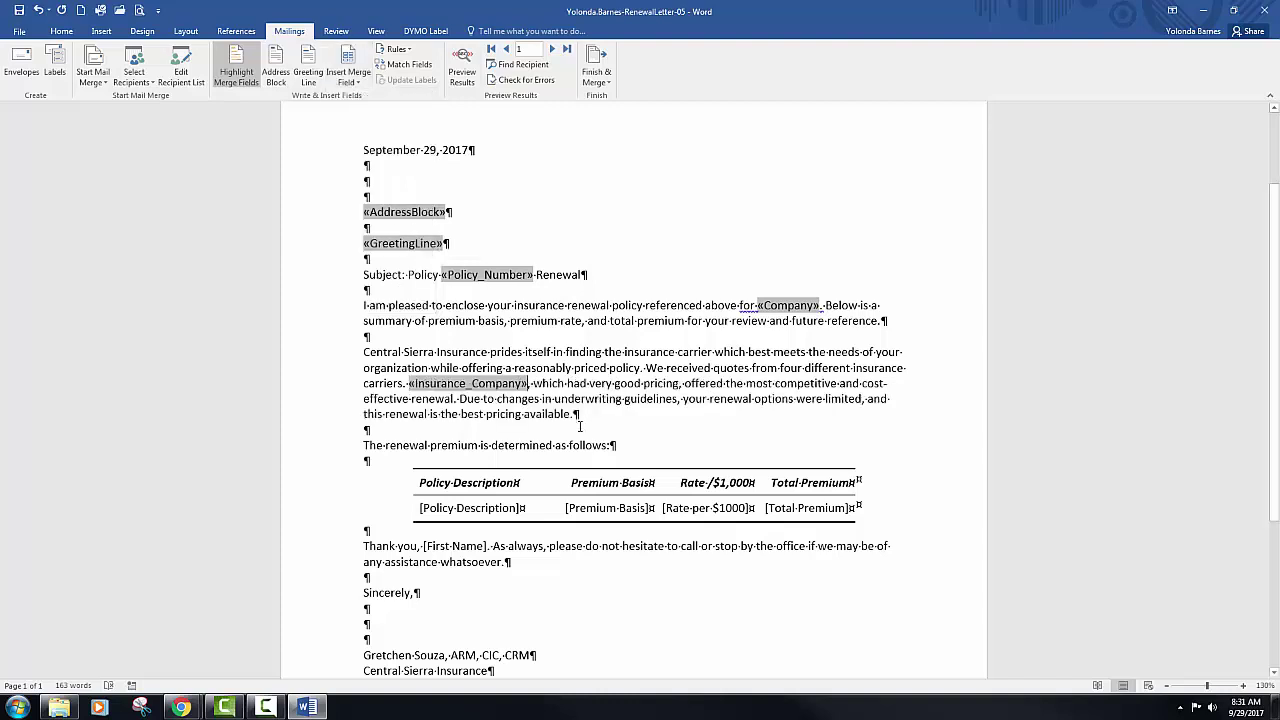
Step: Replace the table's [Policy Description] and [Premium Basis] placeholders with Policy_Description and Premium_Basis fields
{"action": "left_click", "coordinate": [520, 508]}
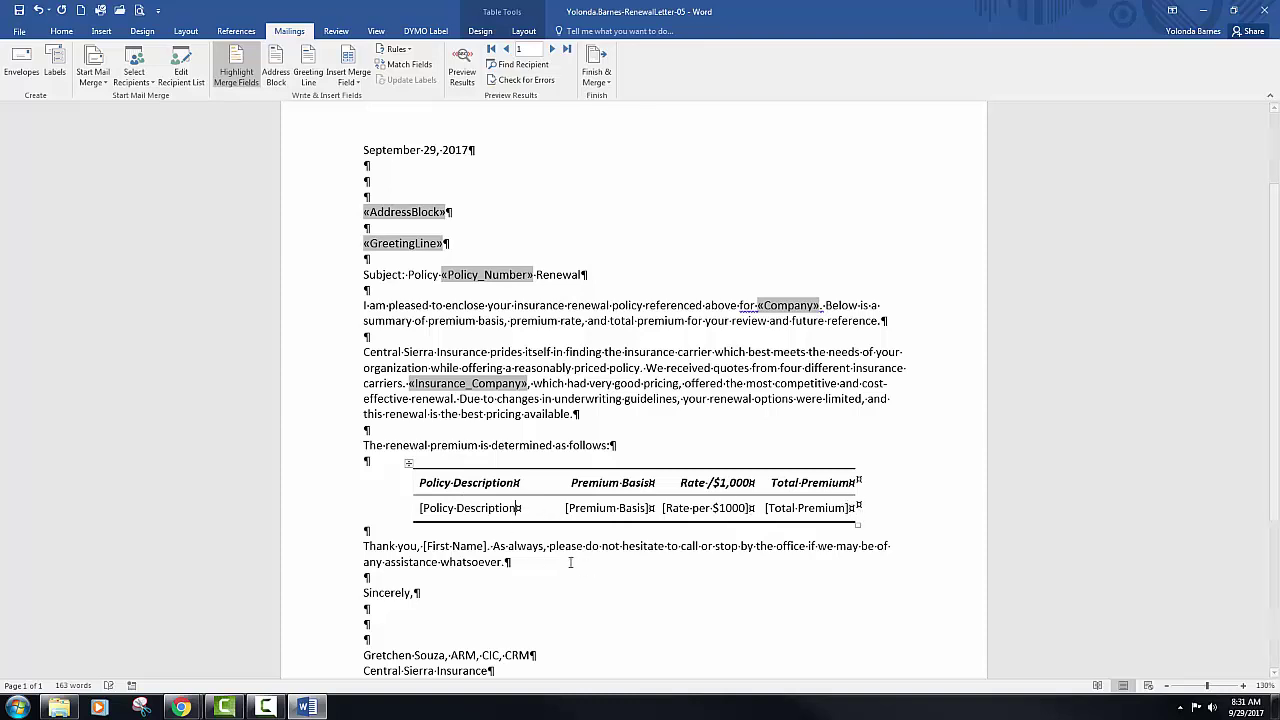
{"action": "key", "text": "BackSpace"}
{"action": "key", "text": "BackSpace"}
{"action": "key", "text": "BackSpace"}
{"action": "key", "text": "BackSpace"}
{"action": "key", "text": "BackSpace"}
{"action": "key", "text": "BackSpace"}
{"action": "key", "text": "BackSpace"}
{"action": "key", "text": "BackSpace"}
{"action": "key", "text": "BackSpace"}
{"action": "key", "text": "BackSpace"}
{"action": "key", "text": "BackSpace"}
{"action": "key", "text": "BackSpace"}
{"action": "key", "text": "BackSpace"}
{"action": "key", "text": "BackSpace"}
{"action": "key", "text": "BackSpace"}
{"action": "key", "text": "BackSpace"}
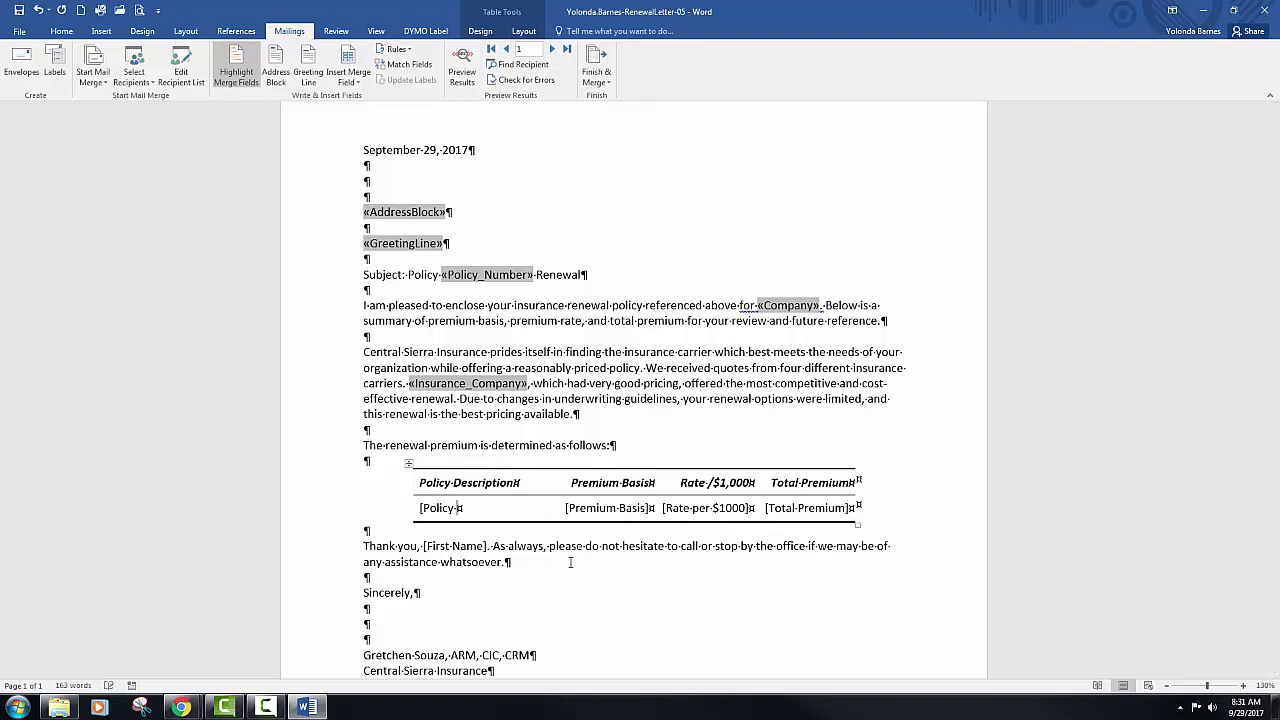
{"action": "key", "text": "BackSpace"}
{"action": "key", "text": "BackSpace"}
{"action": "key", "text": "BackSpace"}
{"action": "key", "text": "BackSpace"}
{"action": "left_click", "coordinate": [358, 87]}
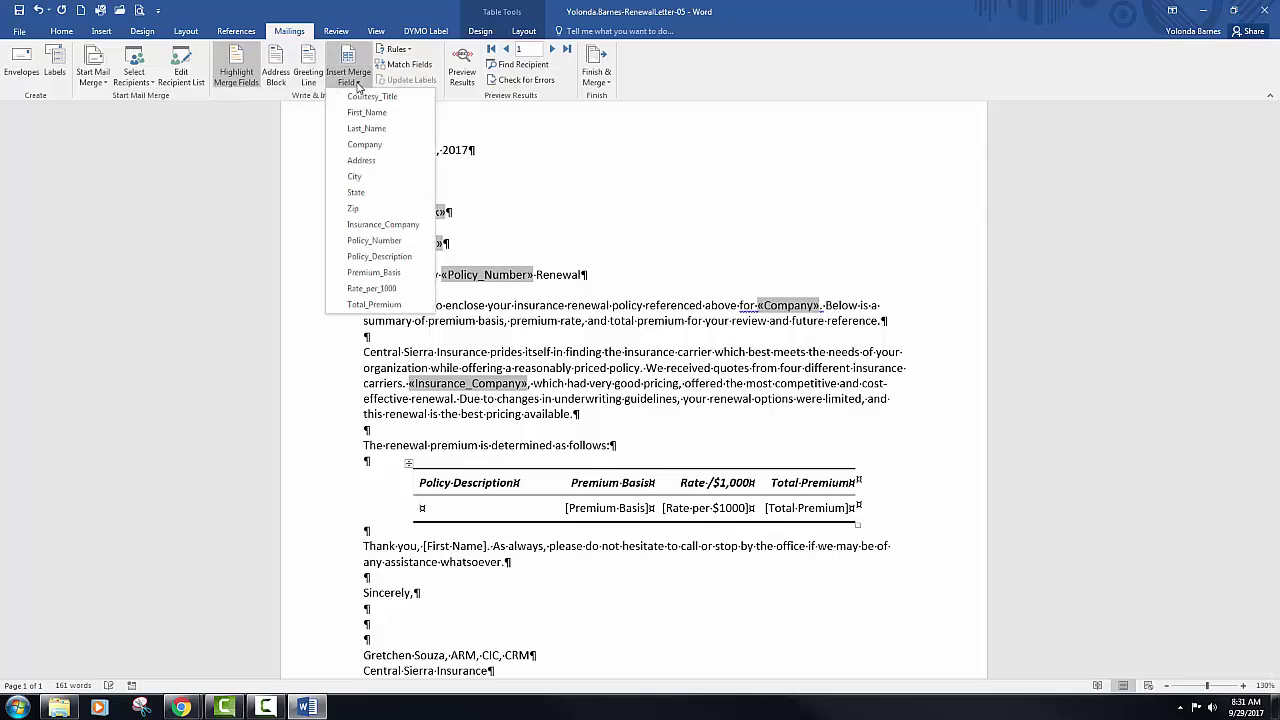
{"action": "left_click", "coordinate": [379, 256]}
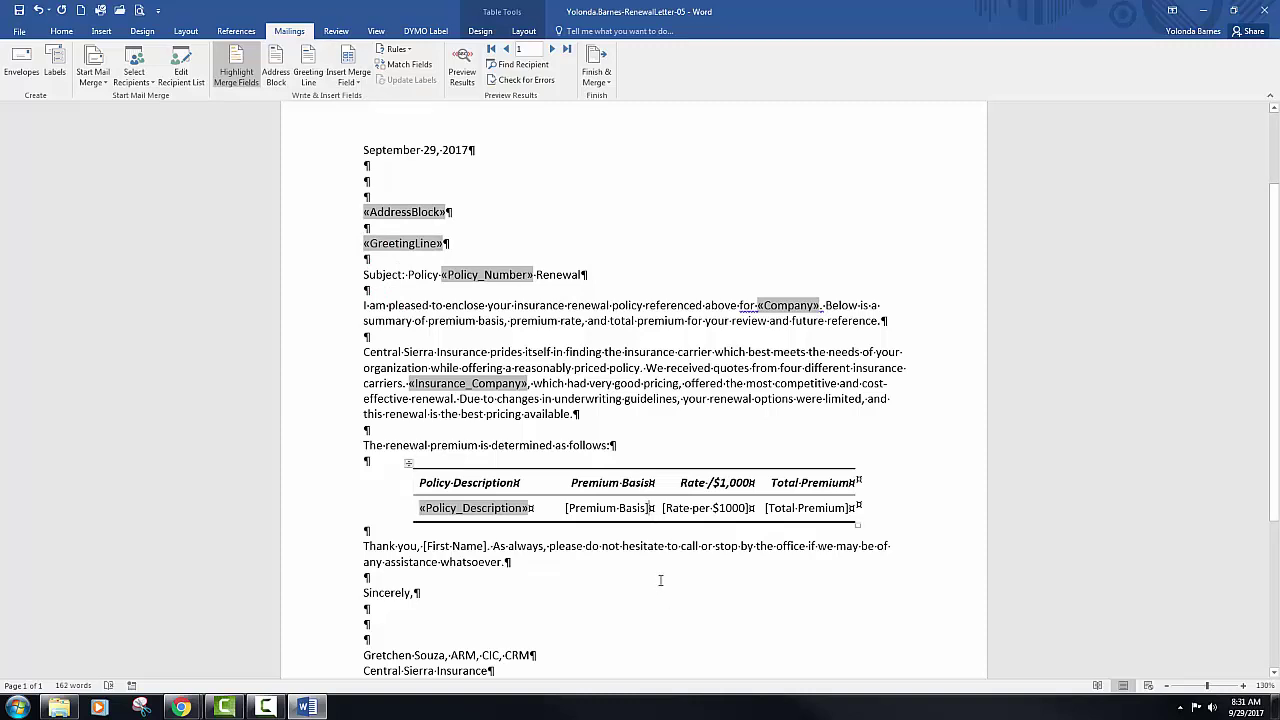
{"action": "key", "text": "Tab"}
{"action": "key", "text": "End"}
{"action": "key", "text": "BackSpace"}
{"action": "key", "text": "BackSpace"}
{"action": "key", "text": "BackSpace"}
{"action": "key", "text": "BackSpace"}
{"action": "key", "text": "BackSpace"}
{"action": "key", "text": "BackSpace"}
{"action": "key", "text": "BackSpace"}
{"action": "key", "text": "BackSpace"}
{"action": "key", "text": "BackSpace"}
{"action": "key", "text": "BackSpace"}
{"action": "key", "text": "BackSpace"}
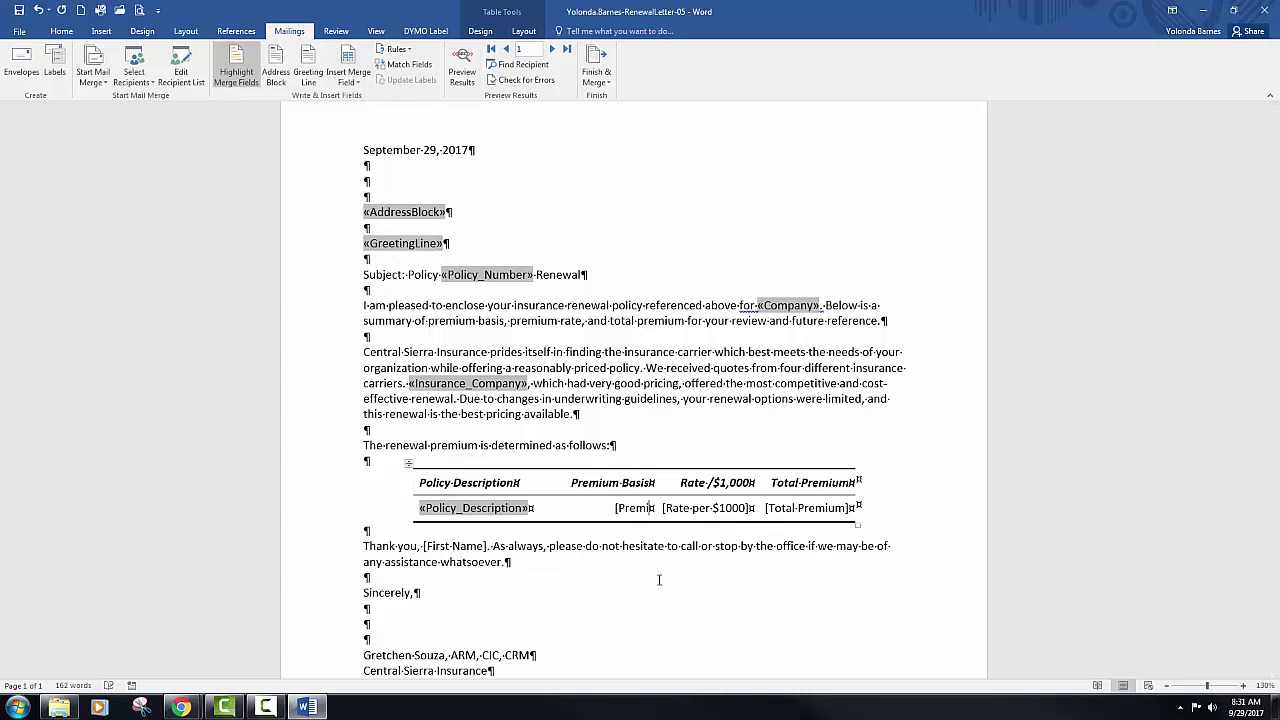
{"action": "key", "text": "BackSpace"}
{"action": "key", "text": "BackSpace"}
{"action": "key", "text": "BackSpace"}
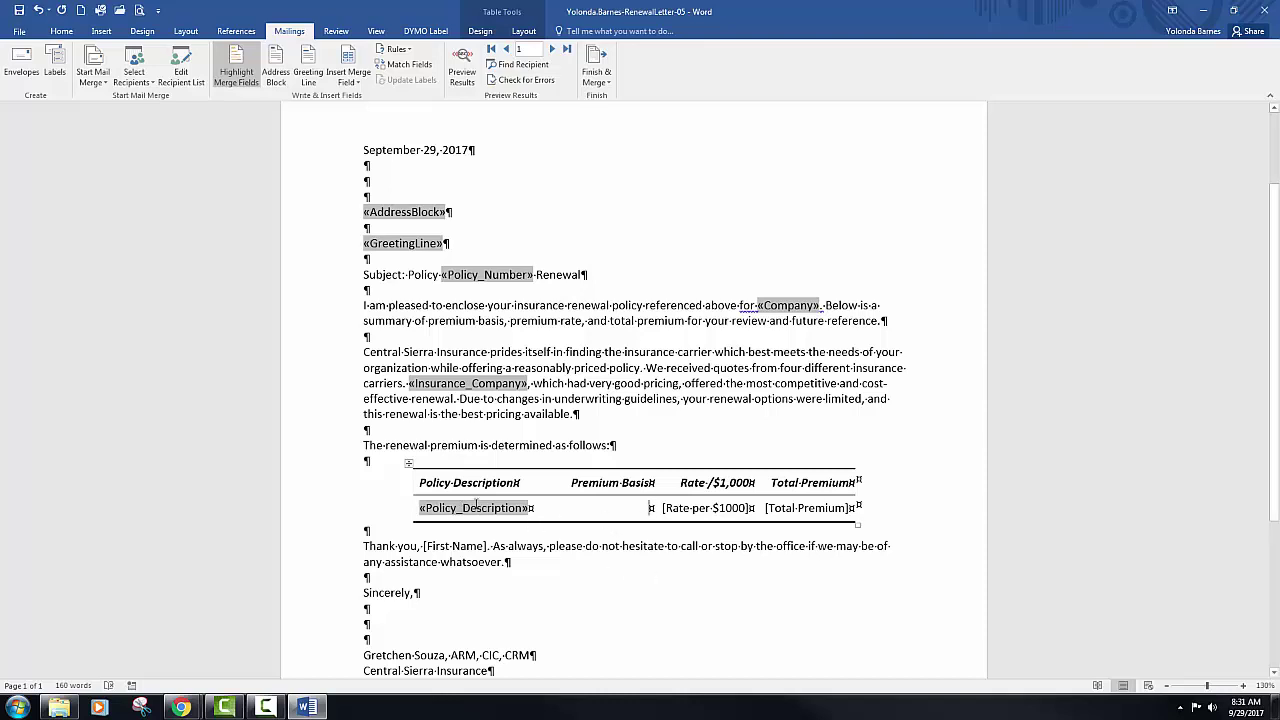
{"action": "left_click", "coordinate": [359, 82]}
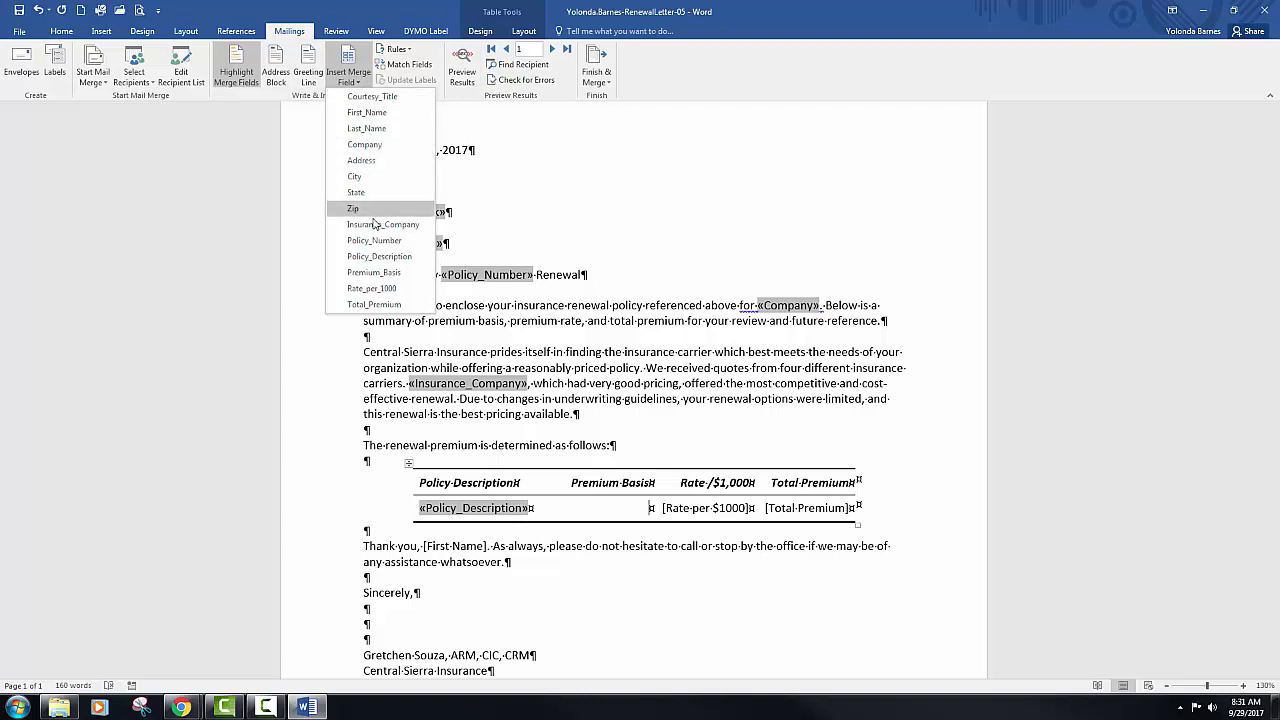
{"action": "left_click", "coordinate": [388, 276]}
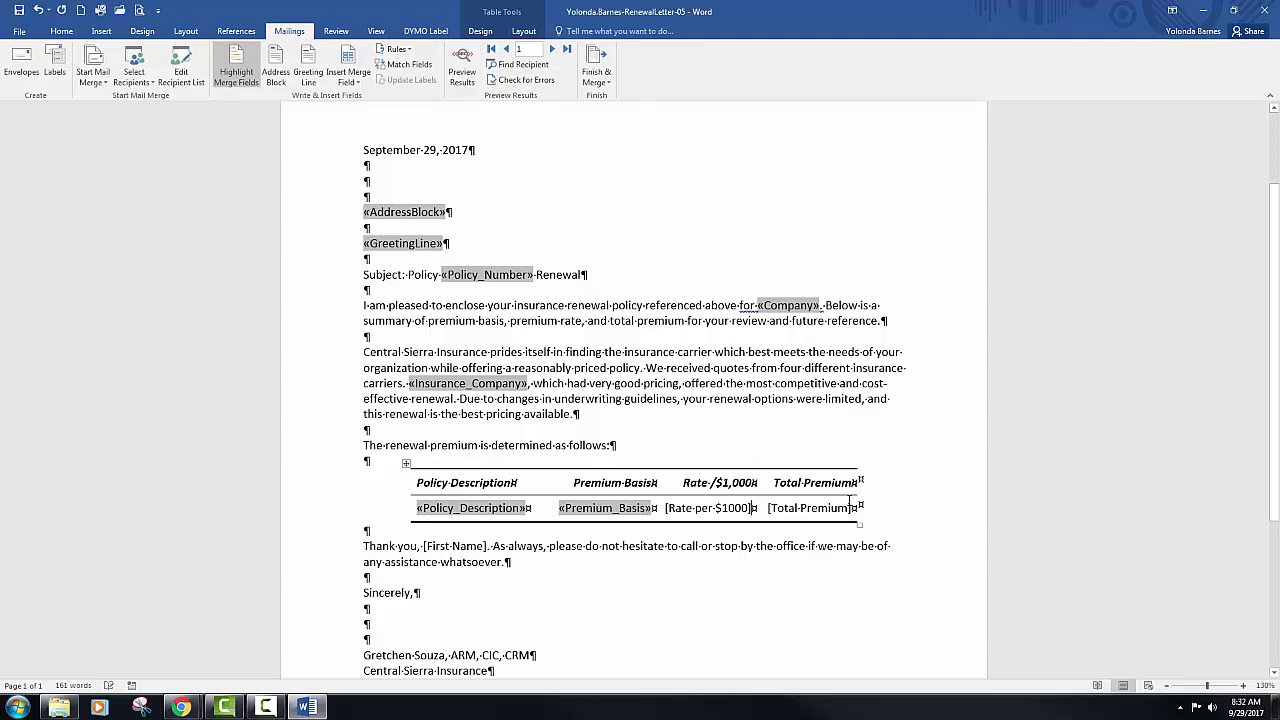
Step: Replace the [Rate per $1000] and [Total Premium] cells with Rate_per_1000 and Total_Premium fields
{"action": "key", "text": "BackSpace"}
{"action": "key", "text": "BackSpace"}
{"action": "key", "text": "BackSpace"}
{"action": "key", "text": "BackSpace"}
{"action": "key", "text": "BackSpace"}
{"action": "key", "text": "BackSpace"}
{"action": "key", "text": "BackSpace"}
{"action": "key", "text": "BackSpace"}
{"action": "key", "text": "BackSpace"}
{"action": "key", "text": "BackSpace"}
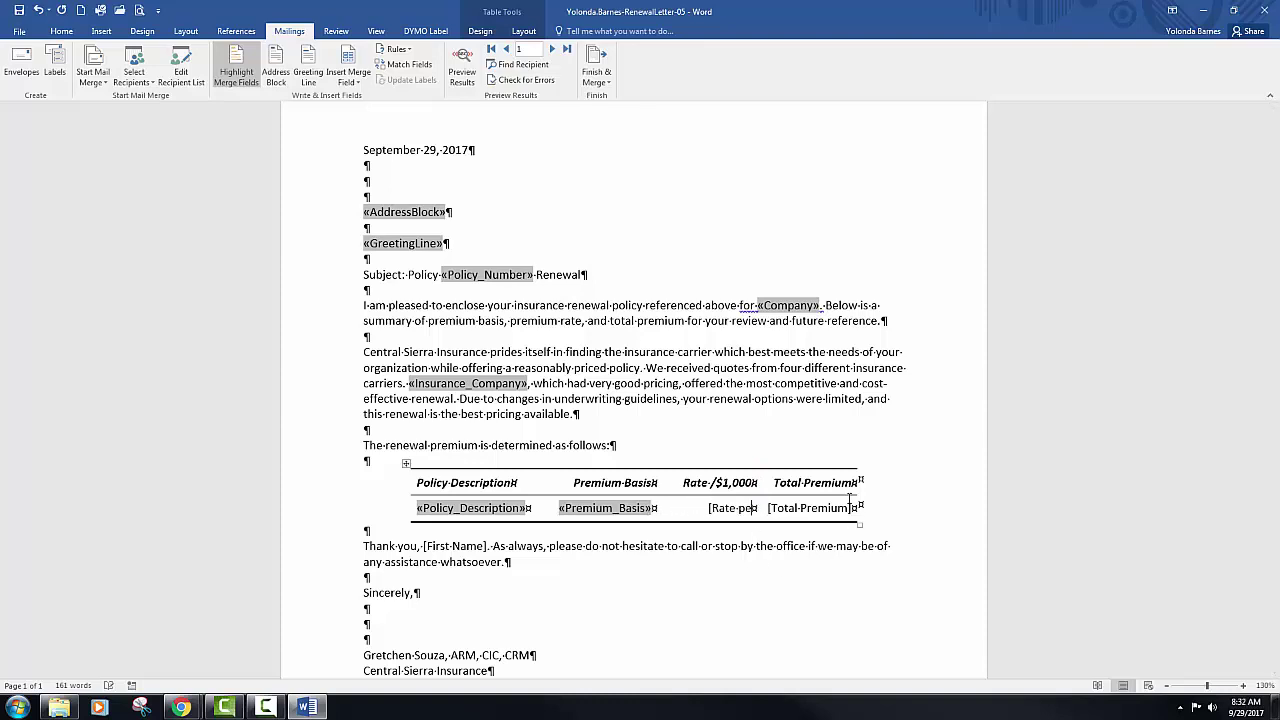
{"action": "key", "text": "BackSpace"}
{"action": "key", "text": "BackSpace"}
{"action": "key", "text": "BackSpace"}
{"action": "key", "text": "BackSpace"}
{"action": "key", "text": "BackSpace"}
{"action": "key", "text": "BackSpace"}
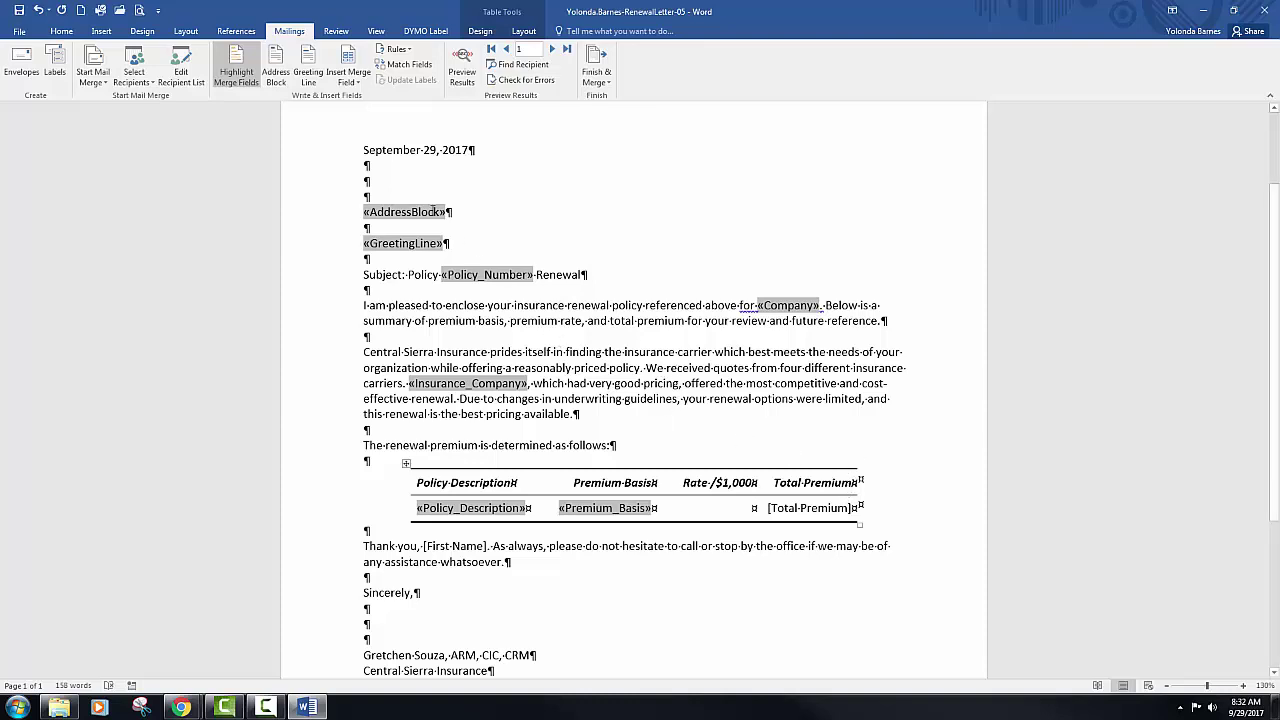
{"action": "left_click", "coordinate": [358, 84]}
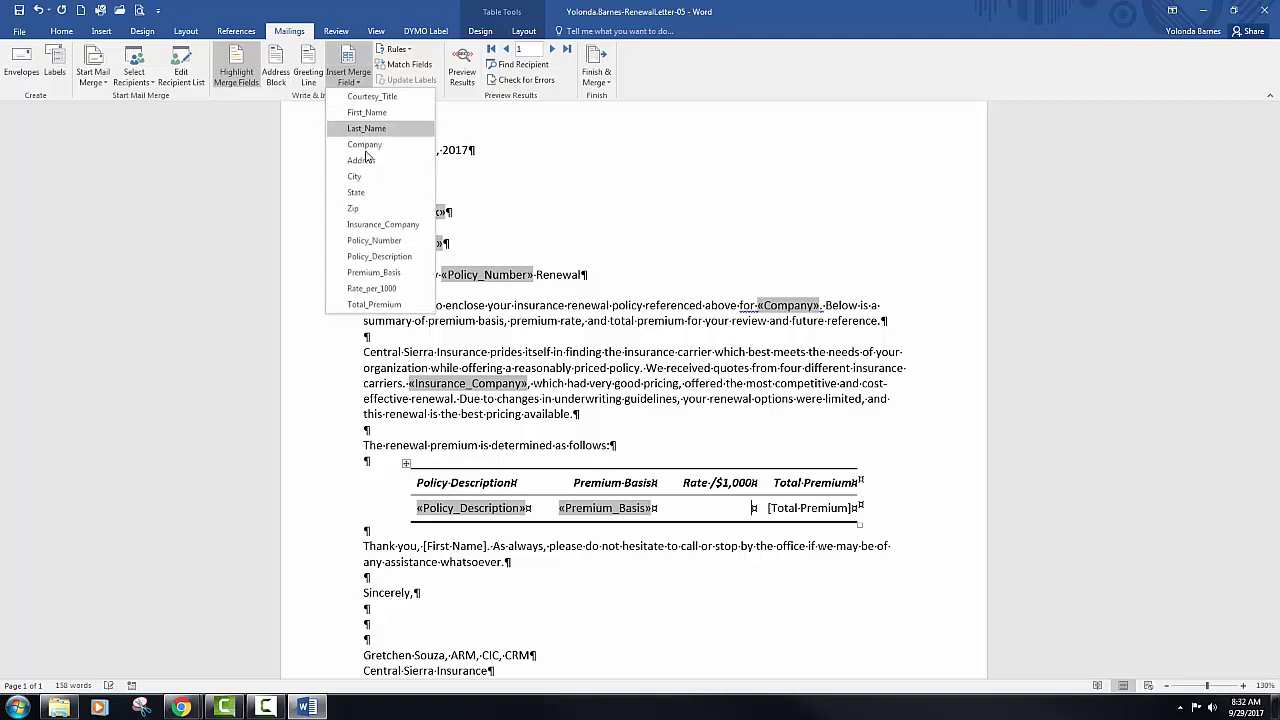
{"action": "left_click", "coordinate": [370, 288]}
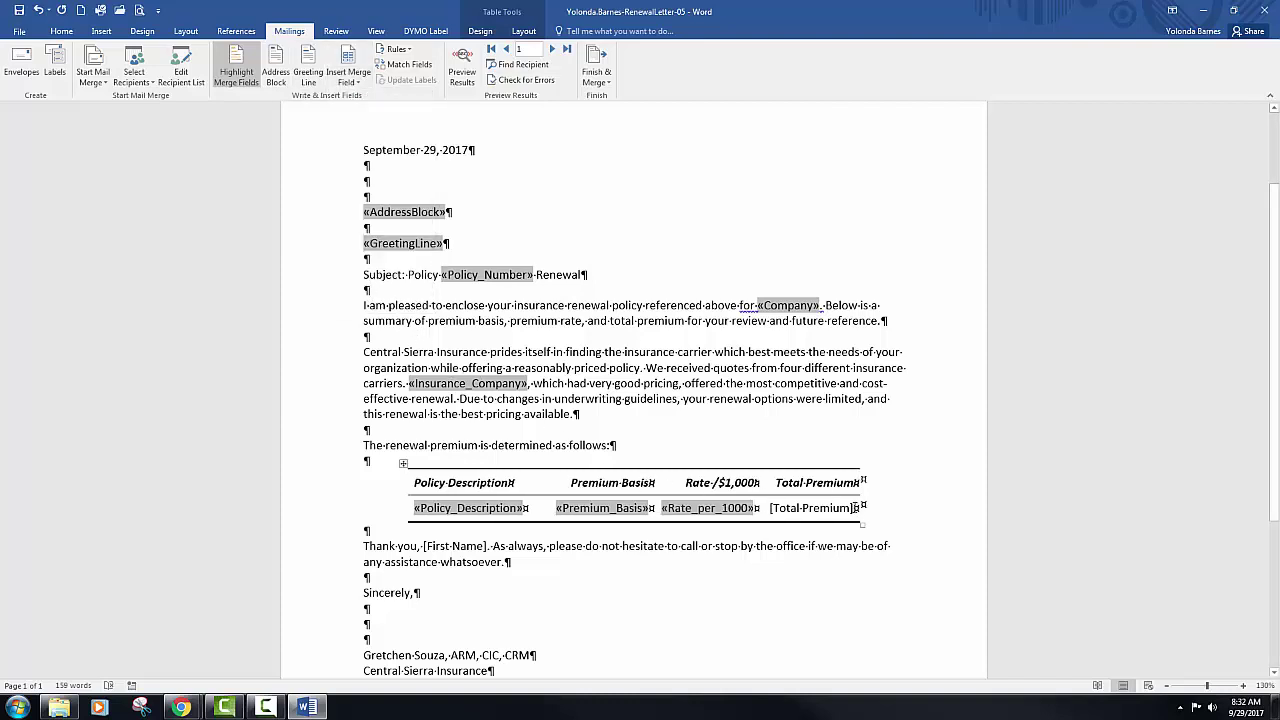
{"action": "key", "text": "BackSpace"}
{"action": "key", "text": "BackSpace"}
{"action": "key", "text": "BackSpace"}
{"action": "key", "text": "BackSpace"}
{"action": "key", "text": "BackSpace"}
{"action": "key", "text": "BackSpace"}
{"action": "key", "text": "BackSpace"}
{"action": "key", "text": "BackSpace"}
{"action": "key", "text": "BackSpace"}
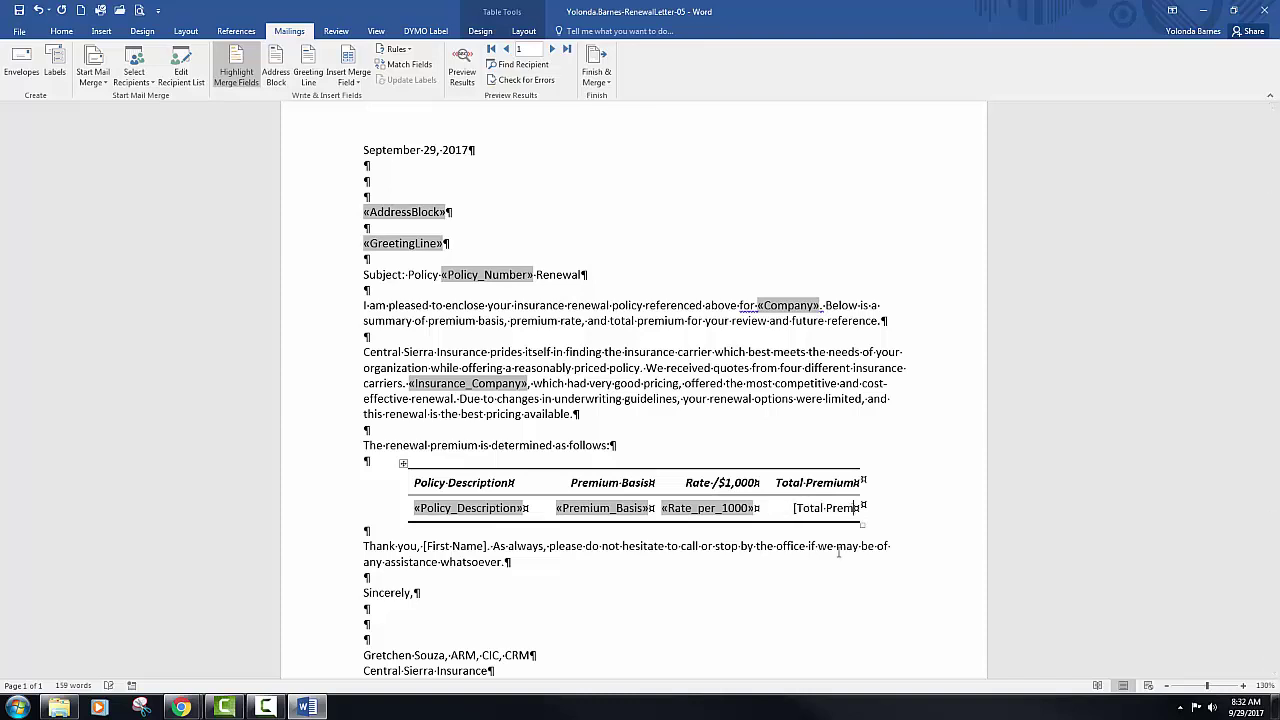
{"action": "key", "text": "BackSpace"}
{"action": "key", "text": "BackSpace"}
{"action": "key", "text": "BackSpace"}
{"action": "key", "text": "BackSpace"}
{"action": "key", "text": "BackSpace"}
{"action": "key", "text": "BackSpace"}
{"action": "left_click", "coordinate": [358, 86]}
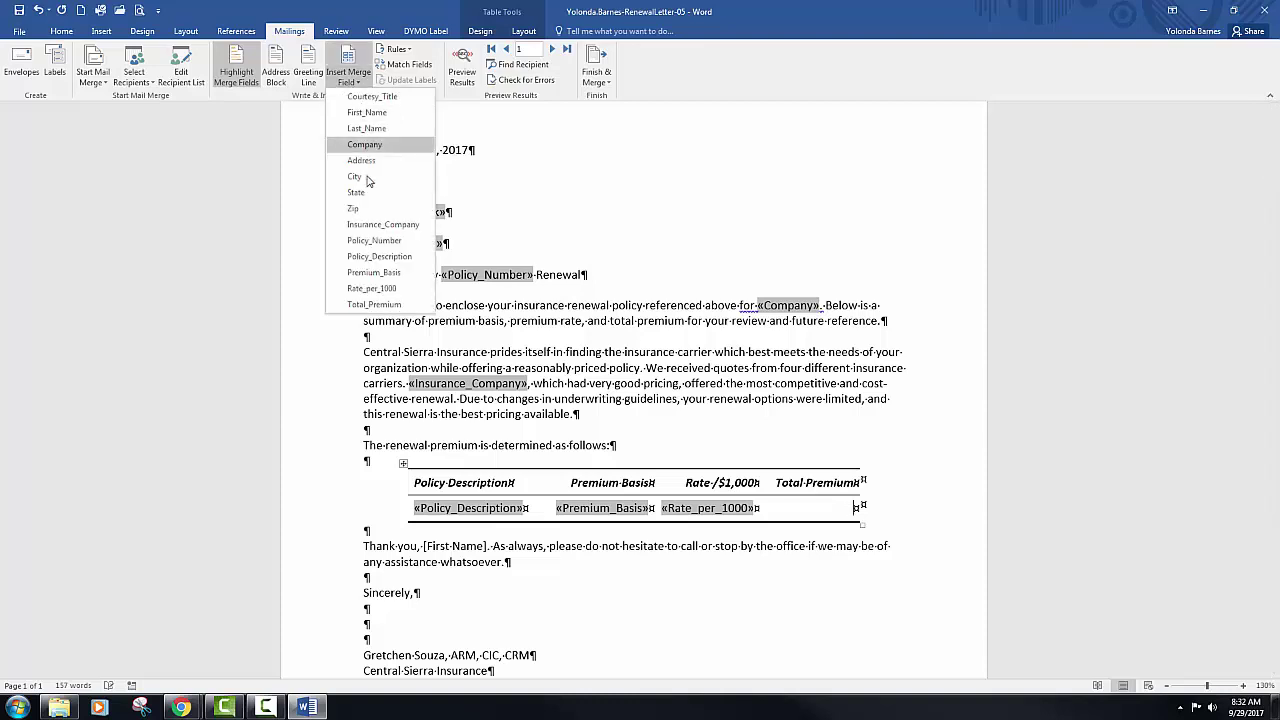
{"action": "left_click", "coordinate": [374, 304]}
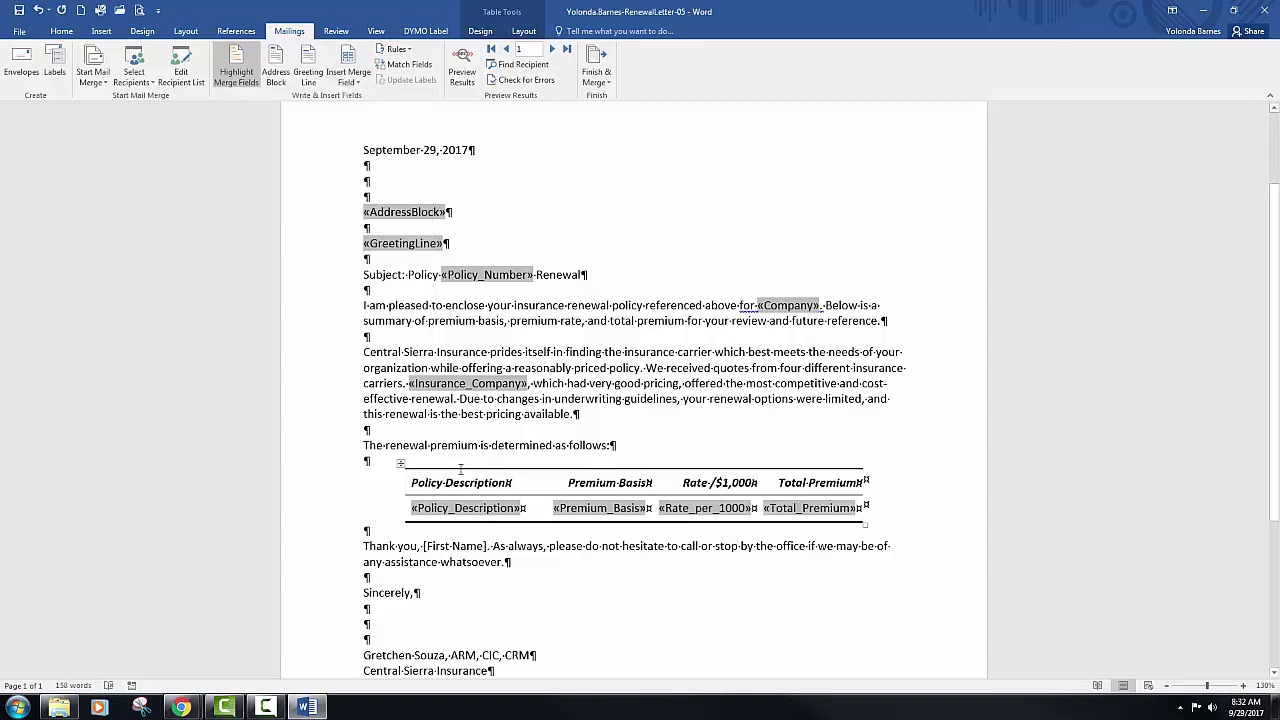
Step: Replace [First Name] after 'Thank you,' with the First_Name merge field
{"action": "left_click", "coordinate": [551, 524]}
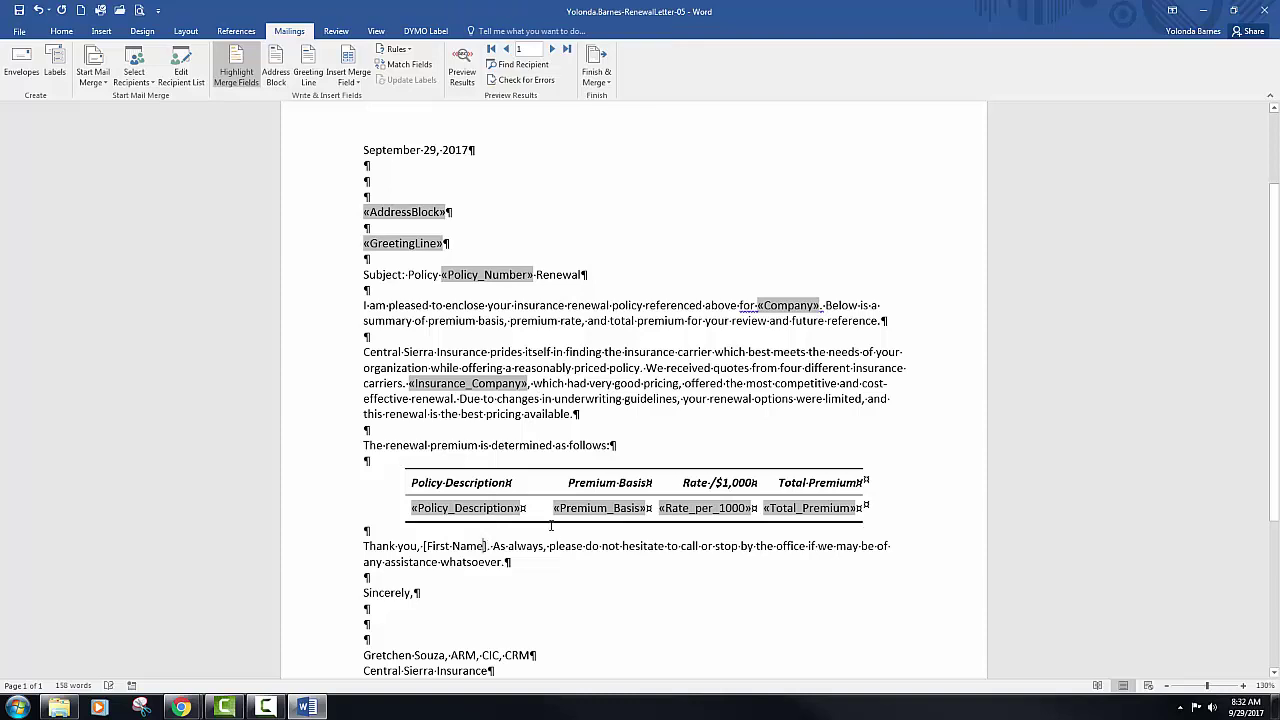
{"action": "key", "text": "BackSpace"}
{"action": "key", "text": "BackSpace"}
{"action": "key", "text": "BackSpace"}
{"action": "key", "text": "BackSpace"}
{"action": "key", "text": "BackSpace"}
{"action": "key", "text": "BackSpace"}
{"action": "key", "text": "BackSpace"}
{"action": "key", "text": "BackSpace"}
{"action": "key", "text": "BackSpace"}
{"action": "key", "text": "BackSpace"}
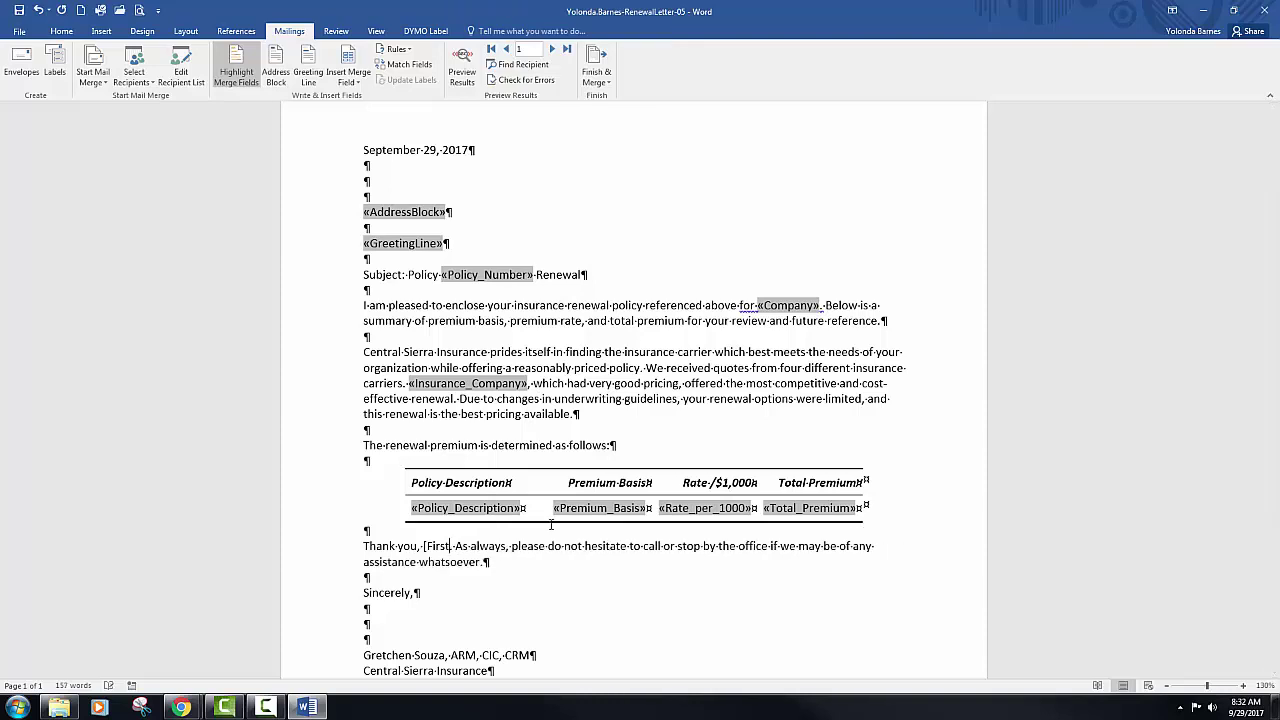
{"action": "key", "text": "BackSpace"}
{"action": "key", "text": "BackSpace"}
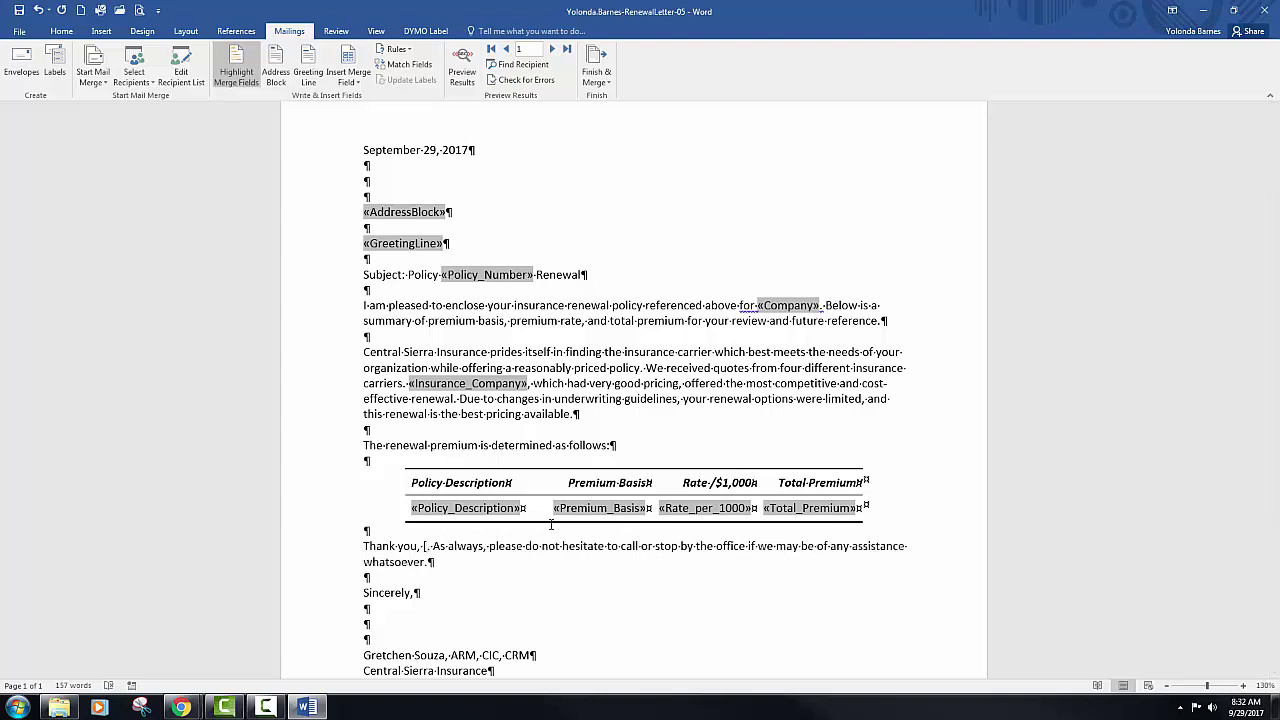
{"action": "key", "text": "BackSpace"}
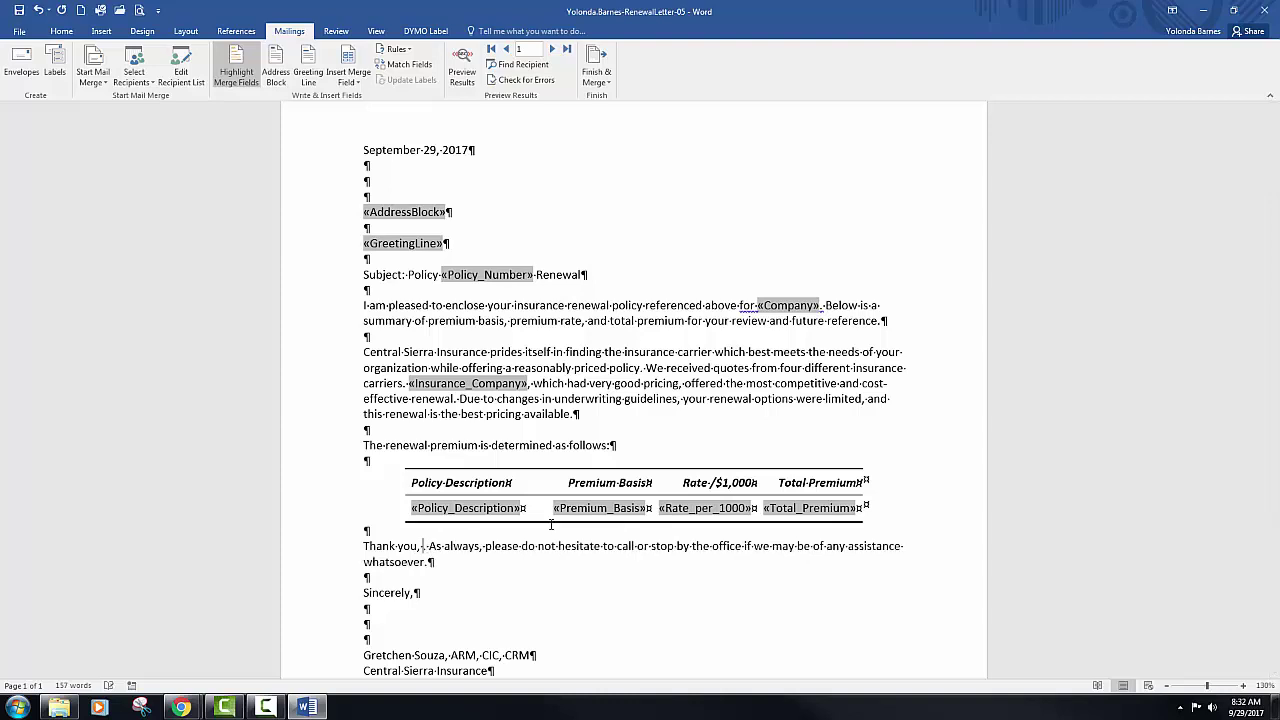
{"action": "left_click", "coordinate": [358, 84]}
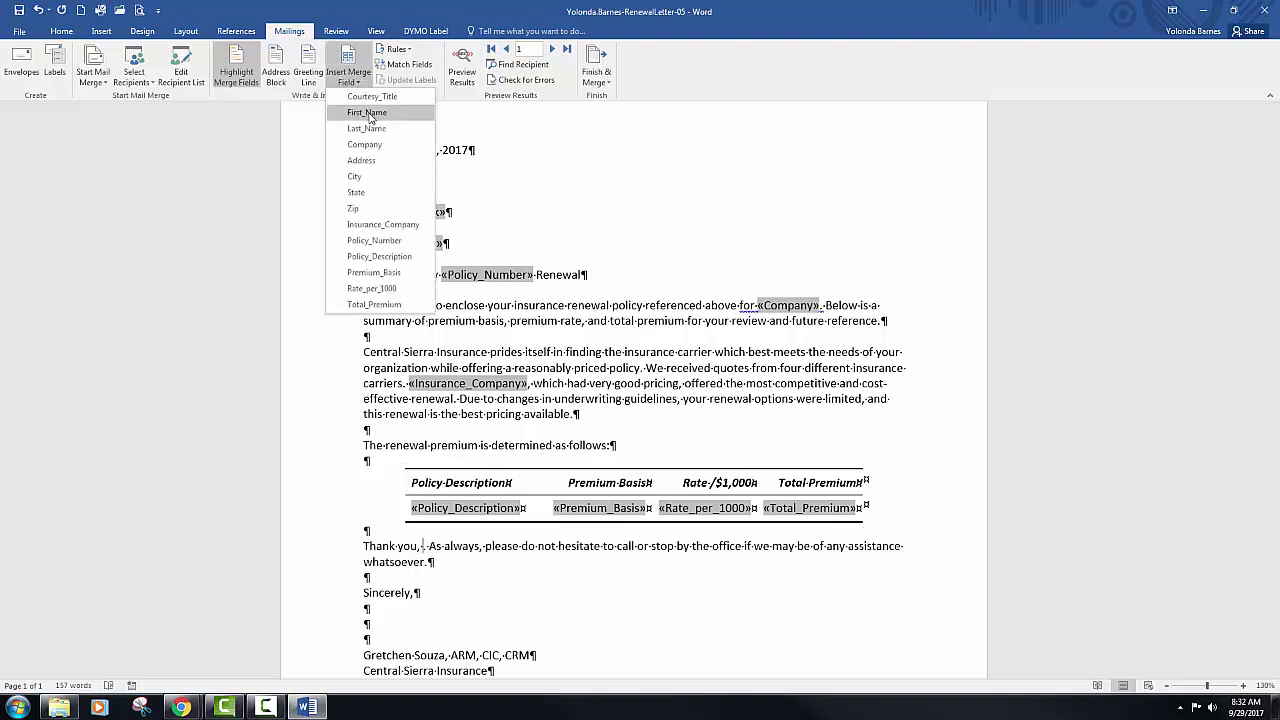
{"action": "left_click", "coordinate": [367, 113]}
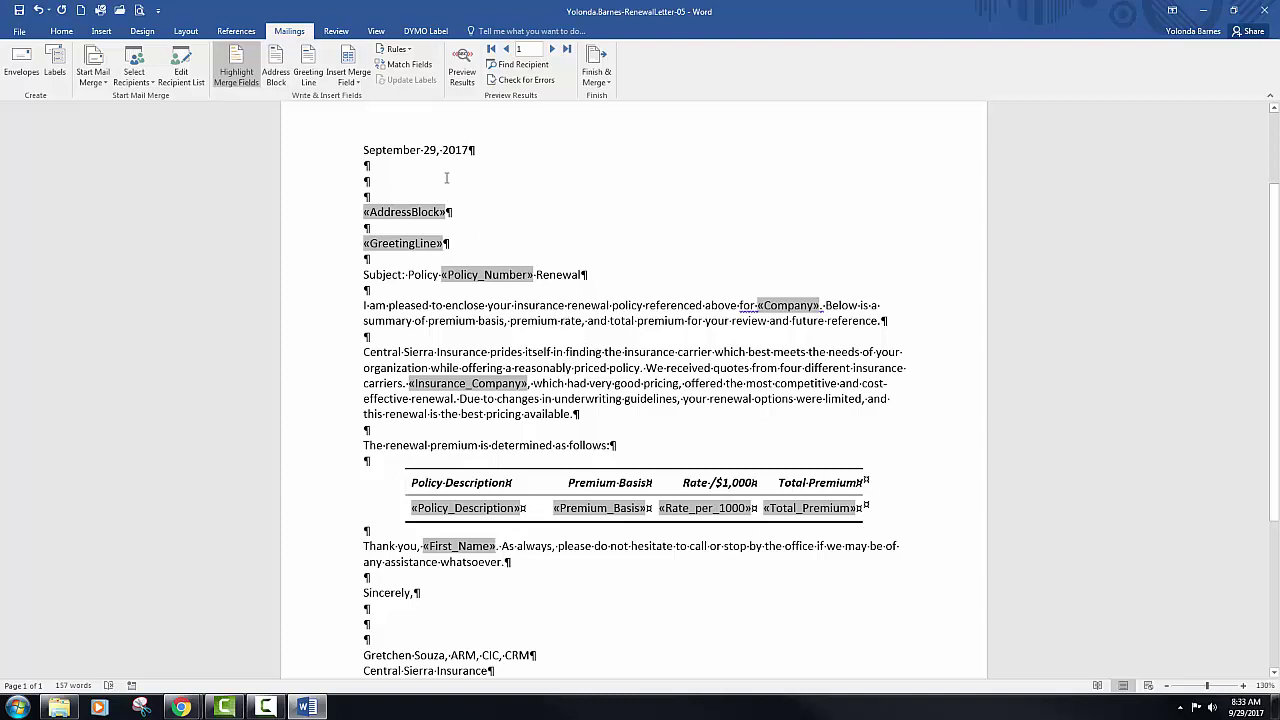
Step: Turn on Preview Results and scroll through the first recipient's merged letter
{"action": "left_click", "coordinate": [464, 62]}
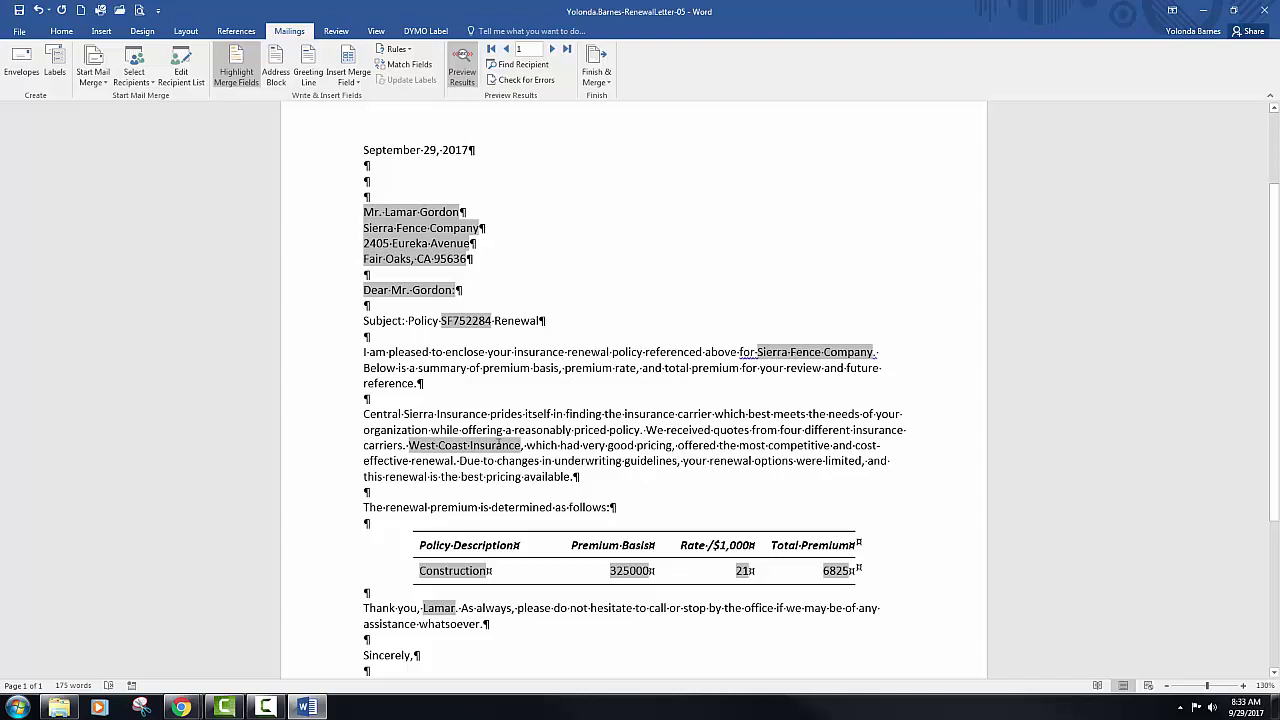
{"action": "scroll", "coordinate": [449, 470], "scroll_direction": "down", "scroll_amount": 2}
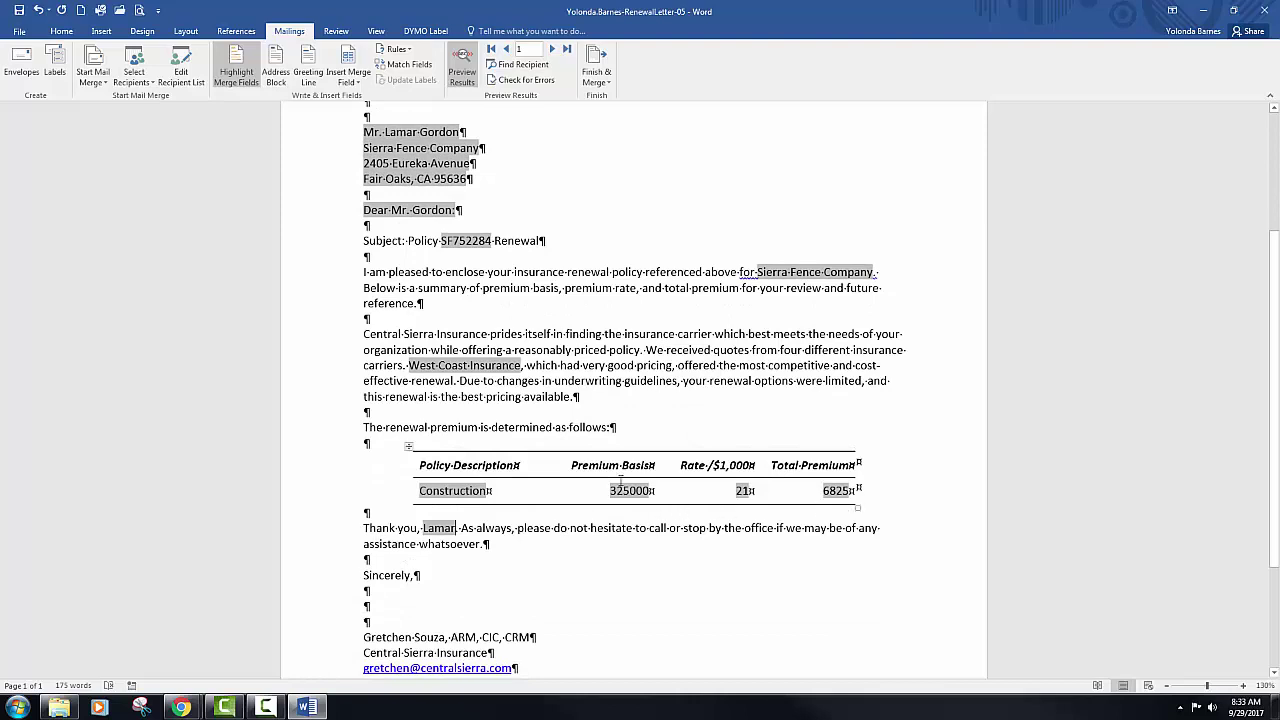
{"action": "scroll", "coordinate": [550, 540], "scroll_direction": "down", "scroll_amount": 1}
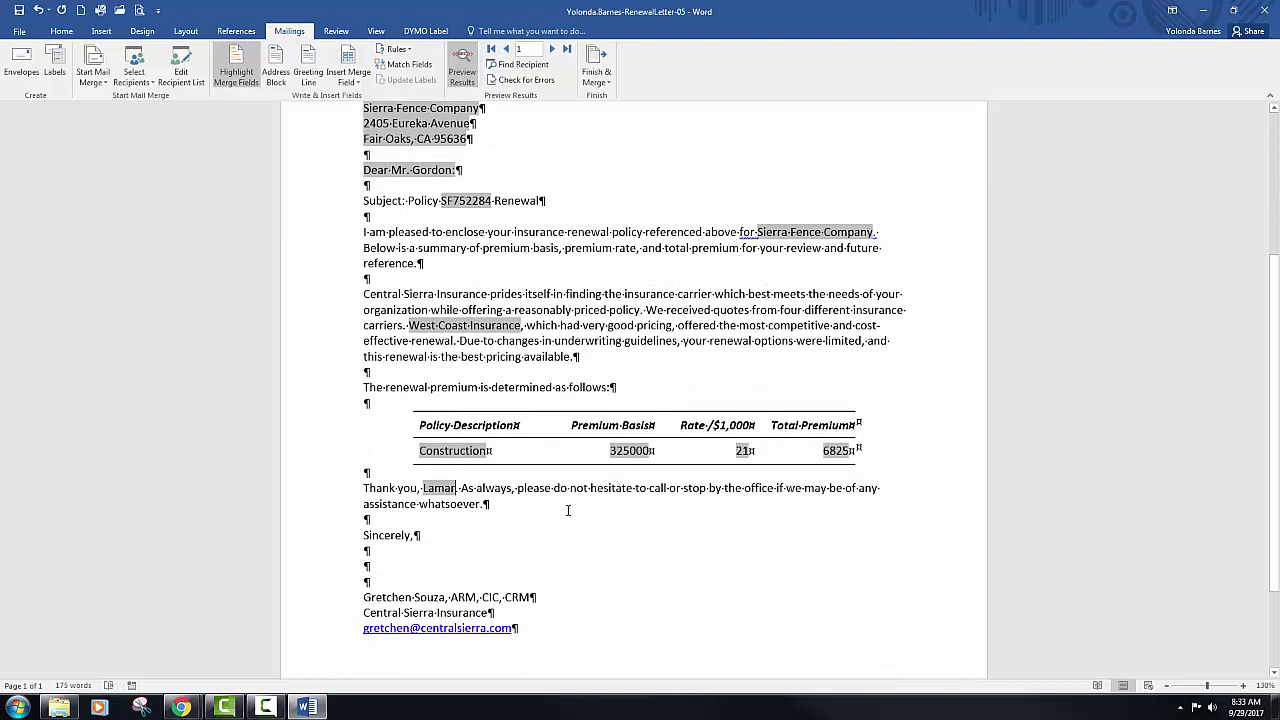
{"action": "scroll", "coordinate": [462, 497], "scroll_direction": "up", "scroll_amount": 3}
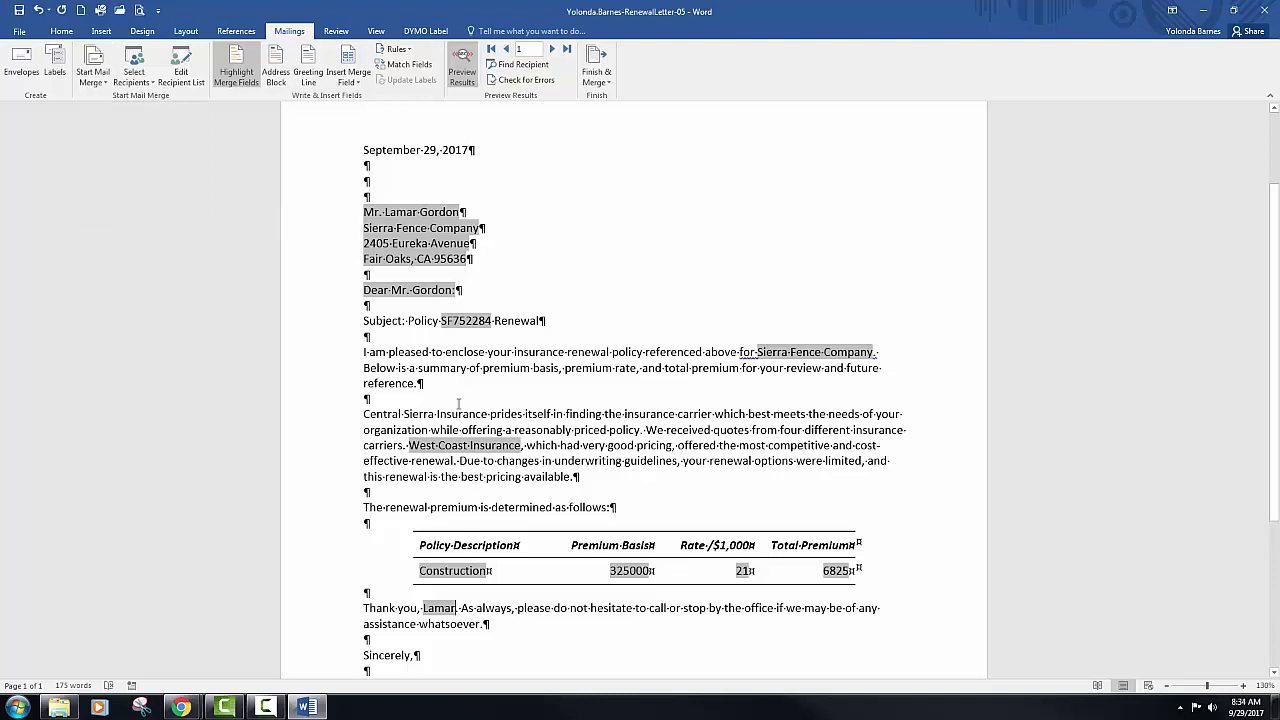
{"action": "scroll", "coordinate": [678, 514], "scroll_direction": "up", "scroll_amount": 1}
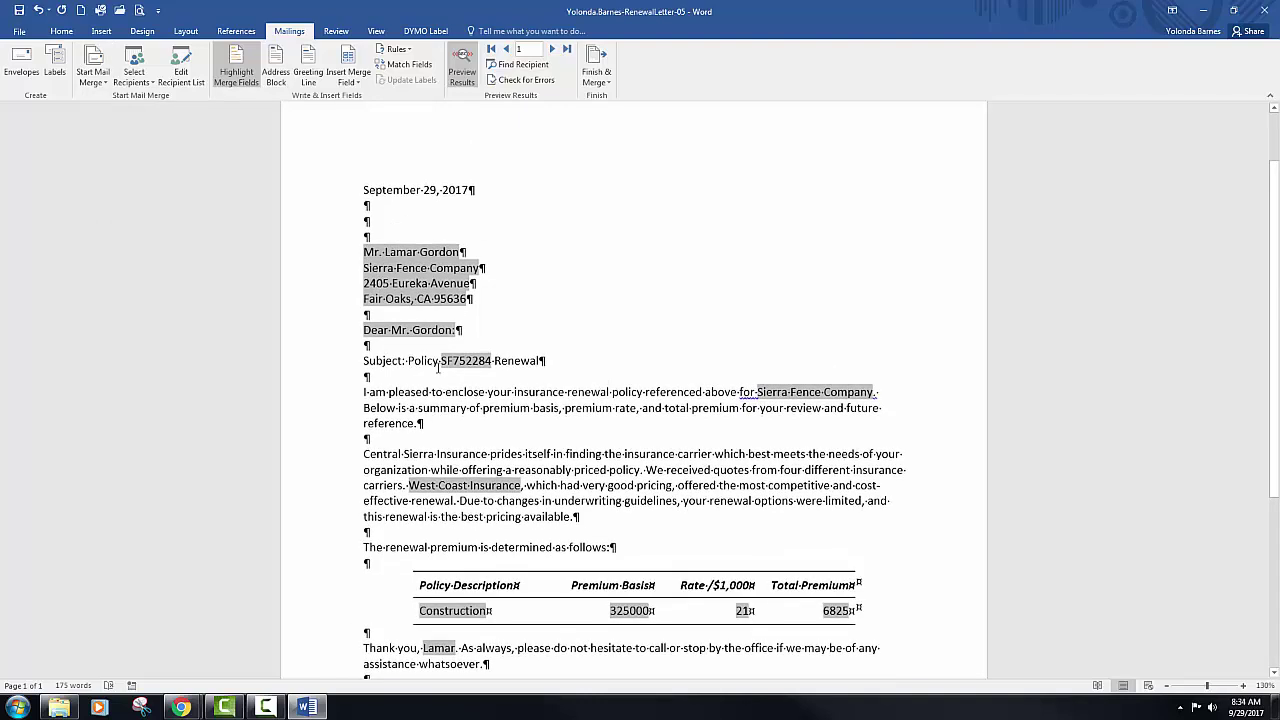
Step: Preview records 2, 3 and 4, then step back to record 1
{"action": "left_click", "coordinate": [551, 50]}
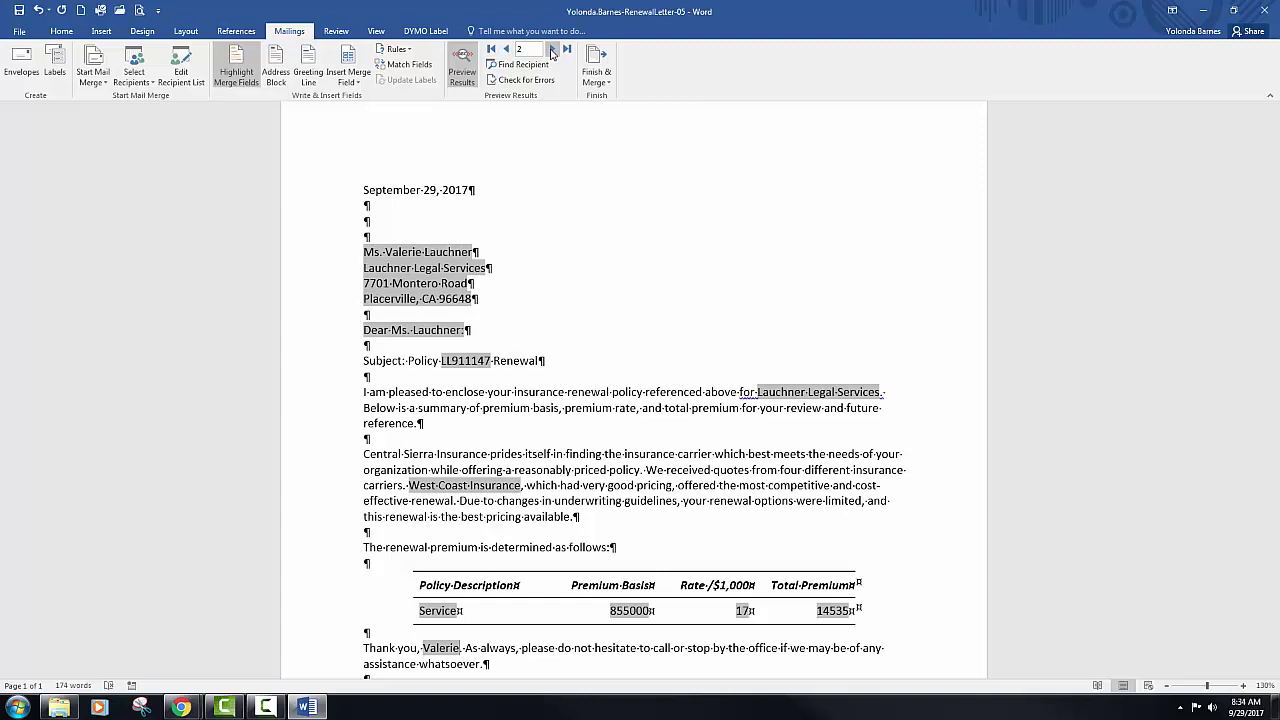
{"action": "left_click", "coordinate": [551, 50]}
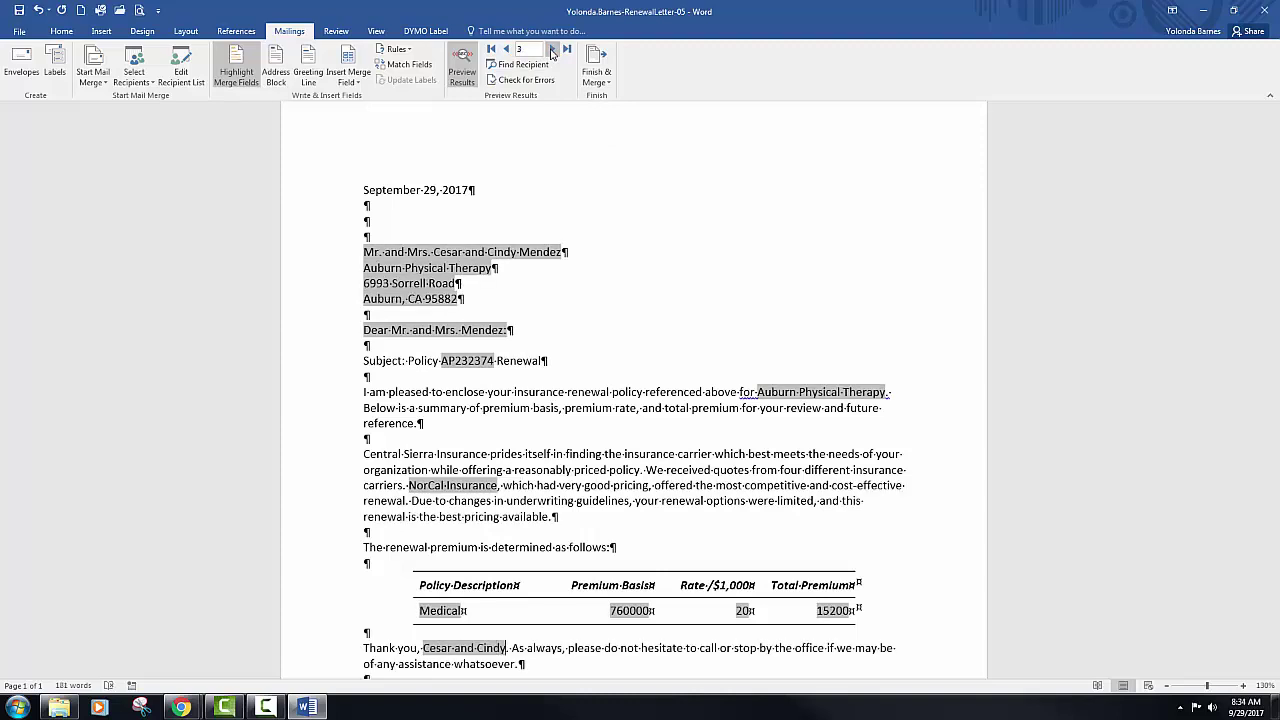
{"action": "left_click", "coordinate": [551, 50]}
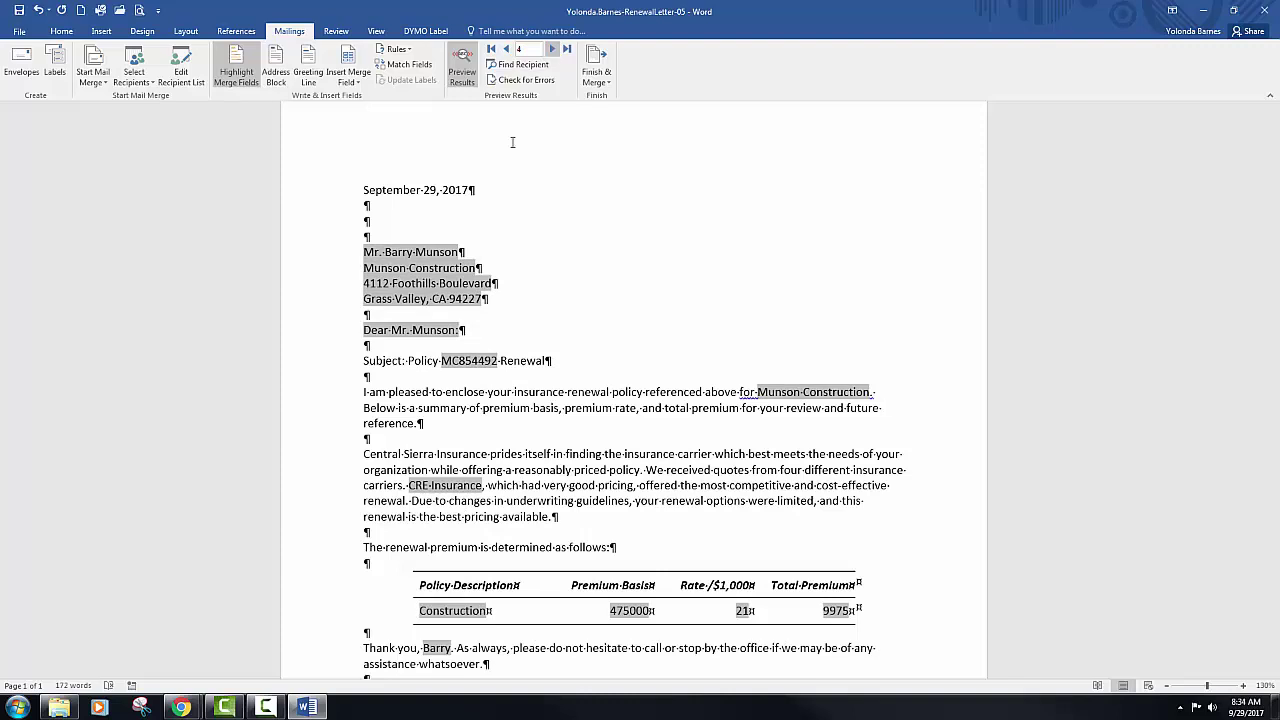
{"action": "left_click", "coordinate": [507, 50]}
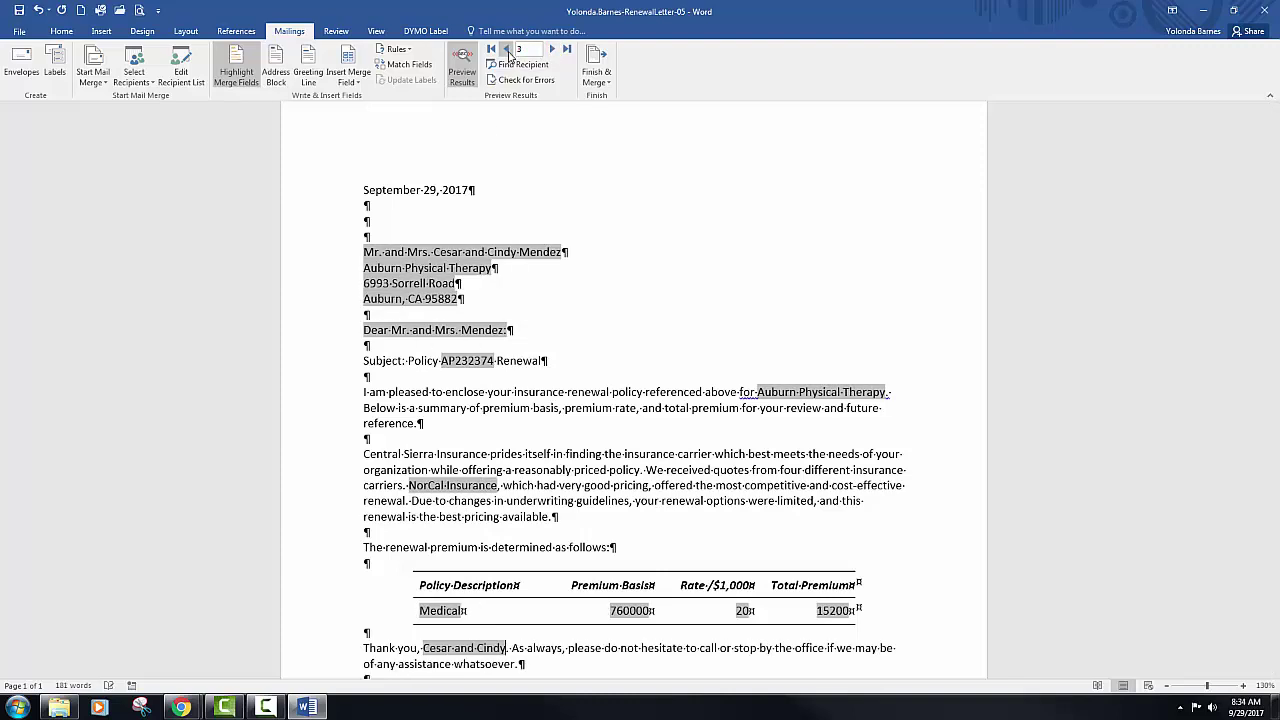
{"action": "left_click", "coordinate": [507, 50]}
{"action": "left_click", "coordinate": [507, 50]}
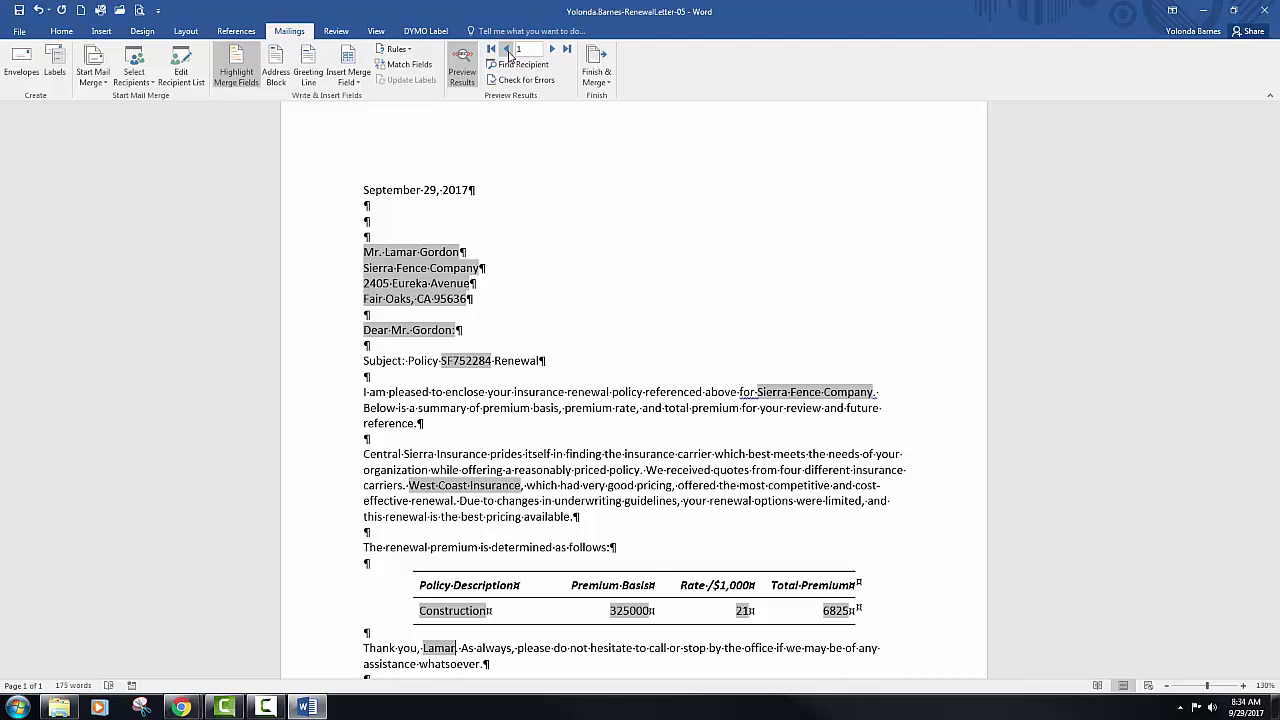
Step: Turn off Preview Results and Highlight Merge Fields to show unshaded field codes
{"action": "left_click", "coordinate": [463, 72]}
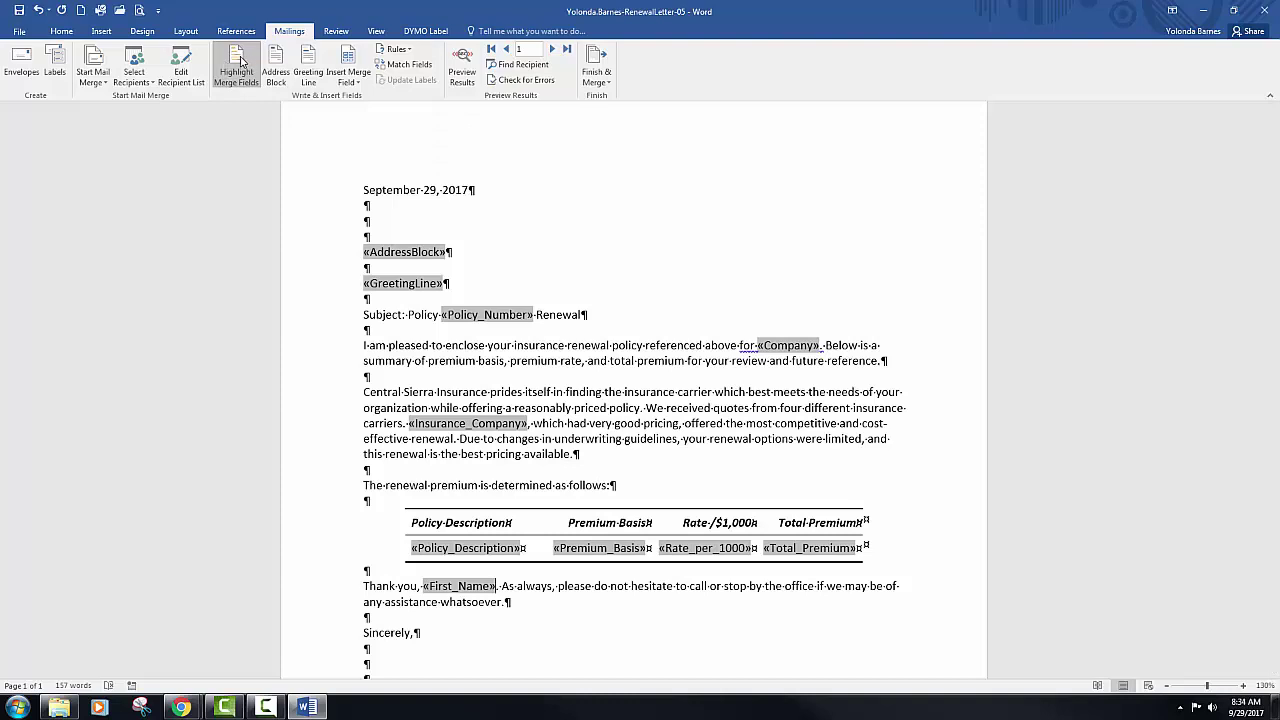
{"action": "left_click", "coordinate": [235, 77]}
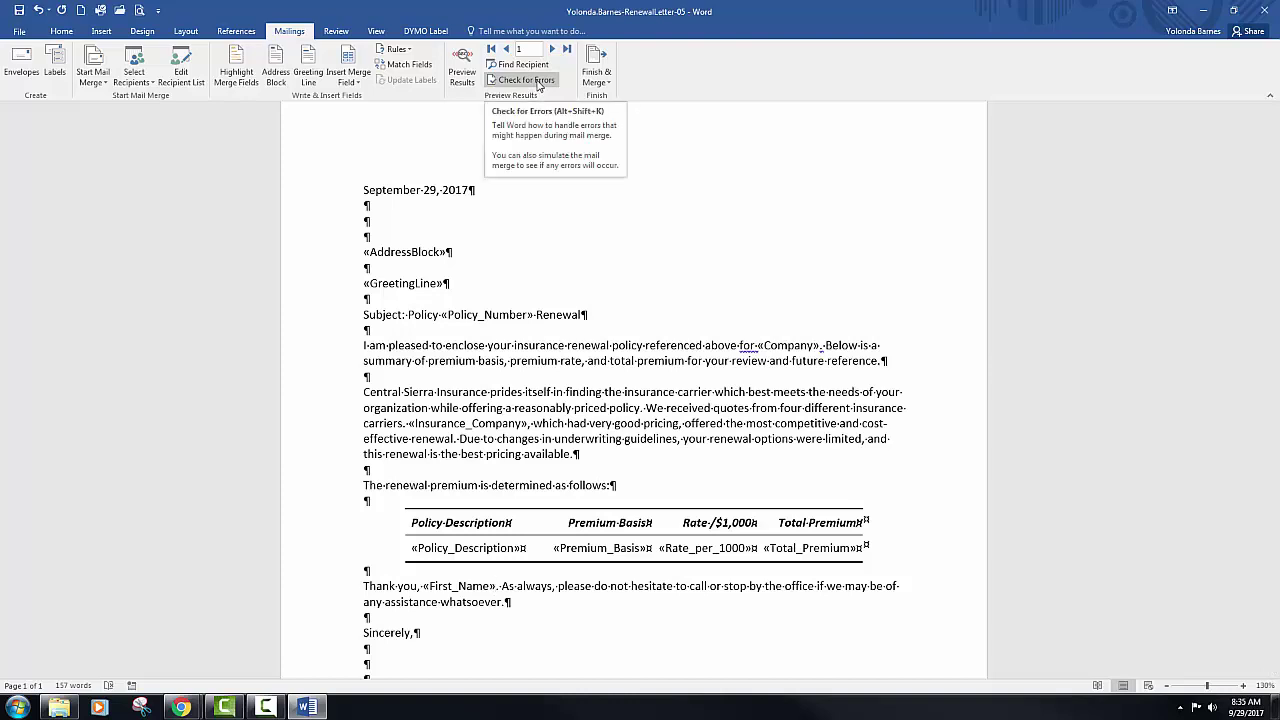
Step: Run Check for Errors with 'Simulate the merge and report errors' and confirm no errors
{"action": "left_click", "coordinate": [538, 85]}
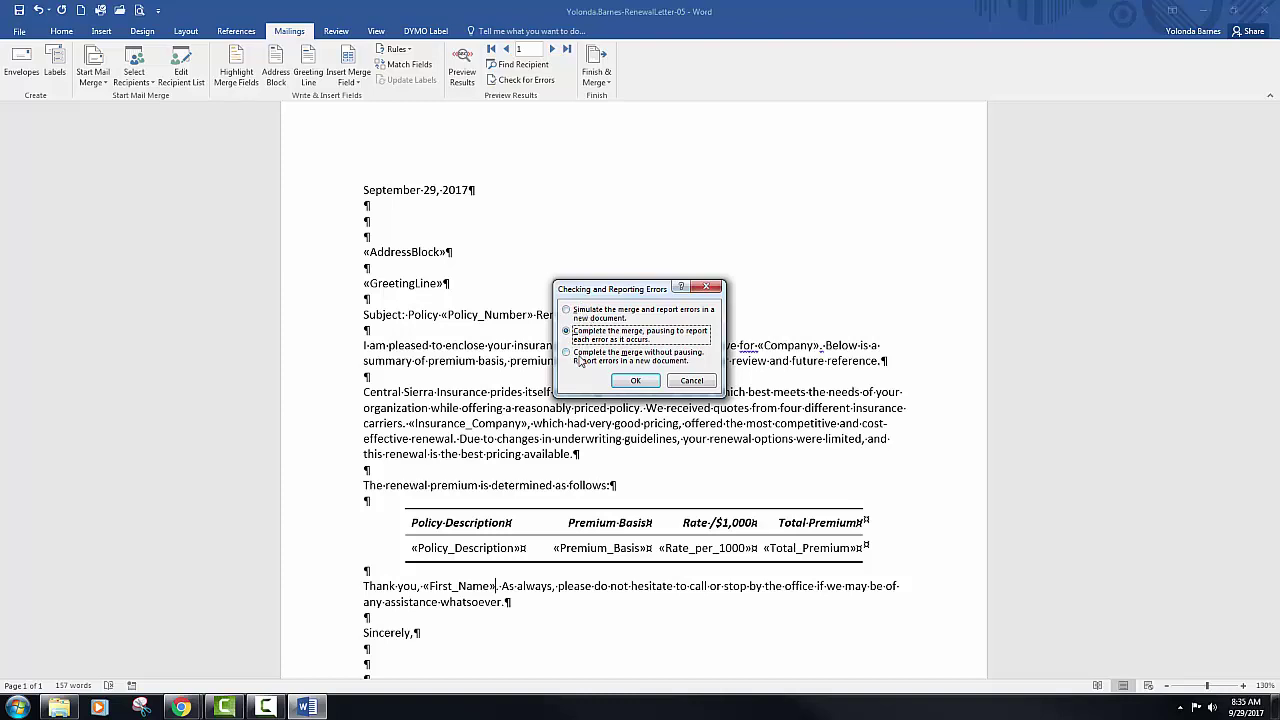
{"action": "left_click", "coordinate": [568, 313]}
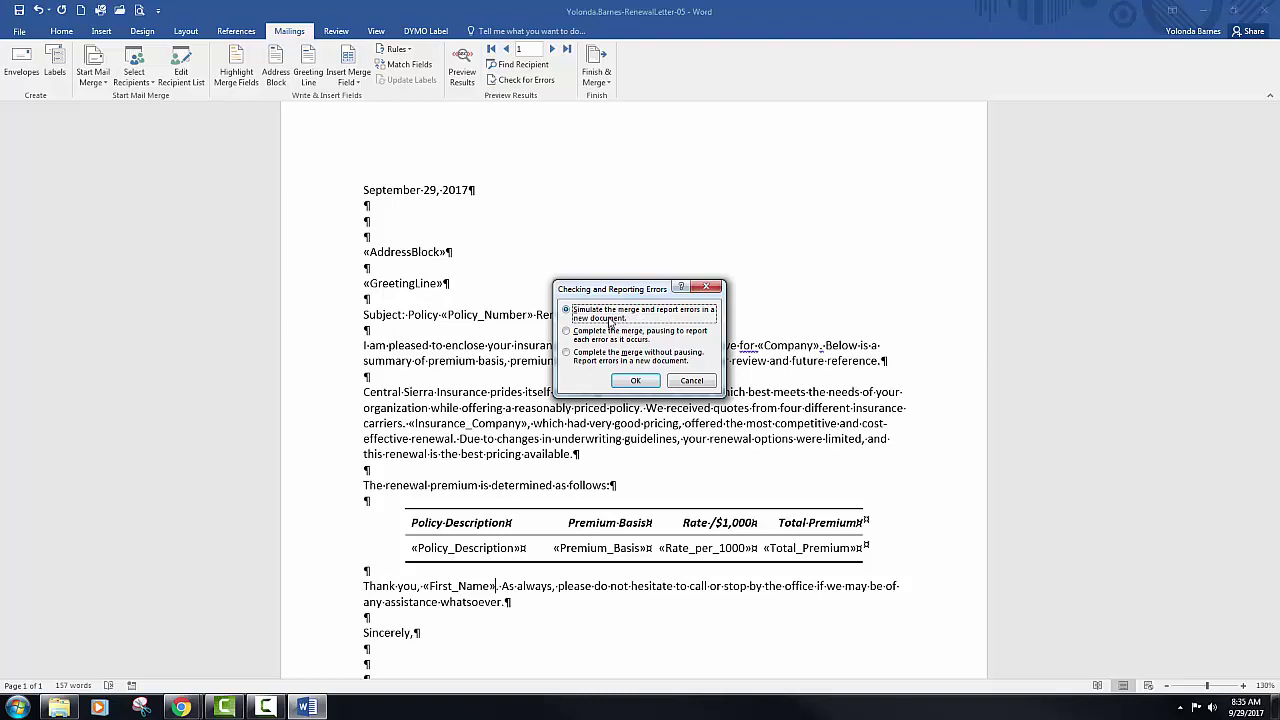
{"action": "left_click", "coordinate": [636, 381]}
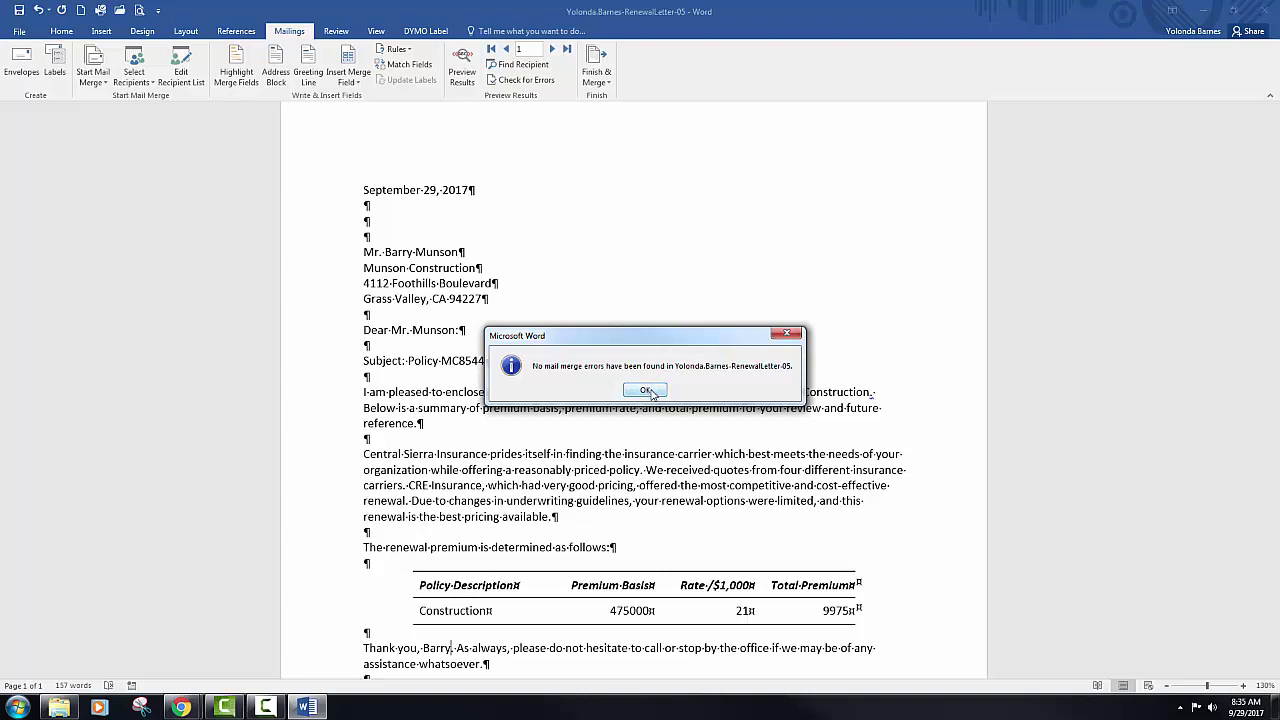
{"action": "left_click", "coordinate": [645, 390]}
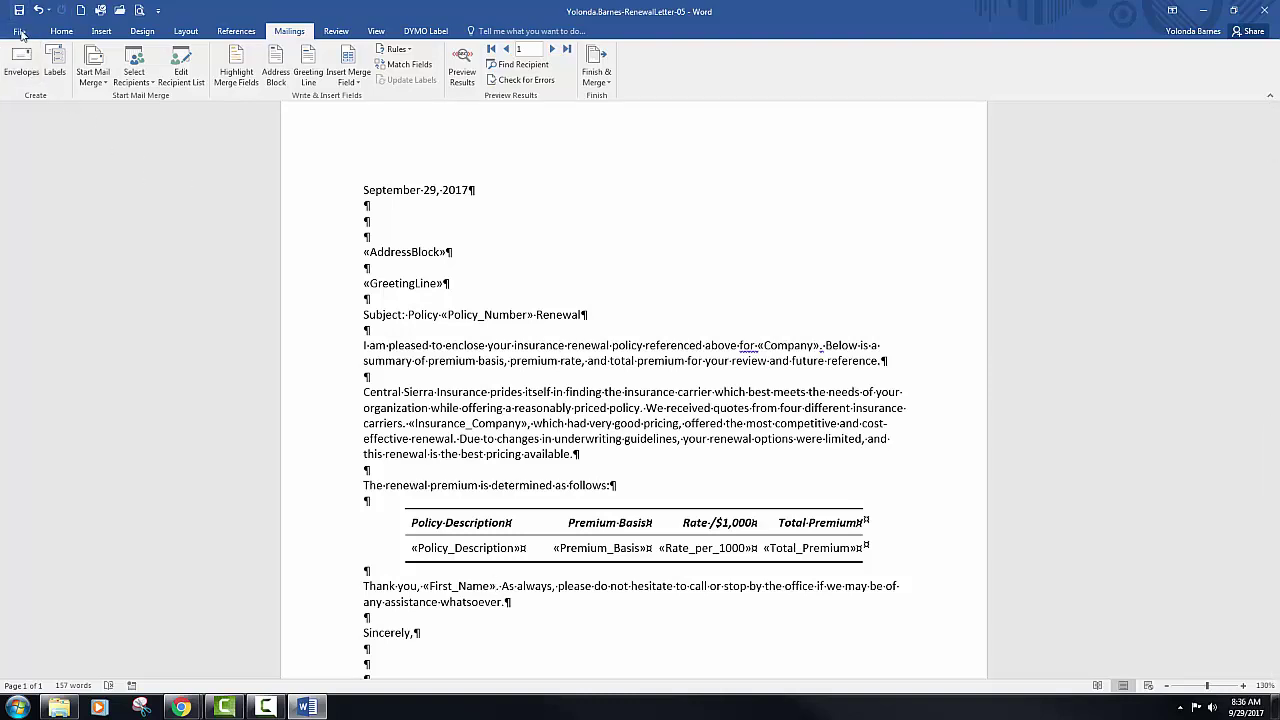
Step: Close the renewal letter document from the File menu
{"action": "left_click", "coordinate": [22, 30]}
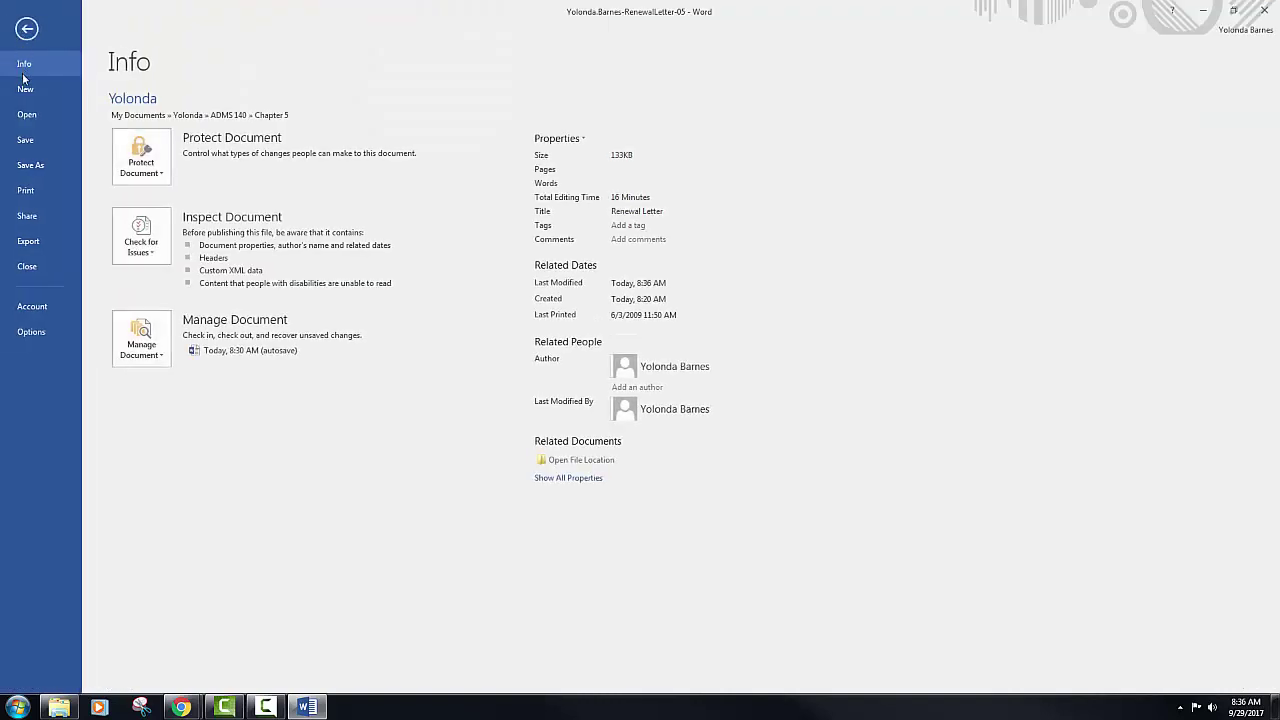
{"action": "left_click", "coordinate": [27, 267]}
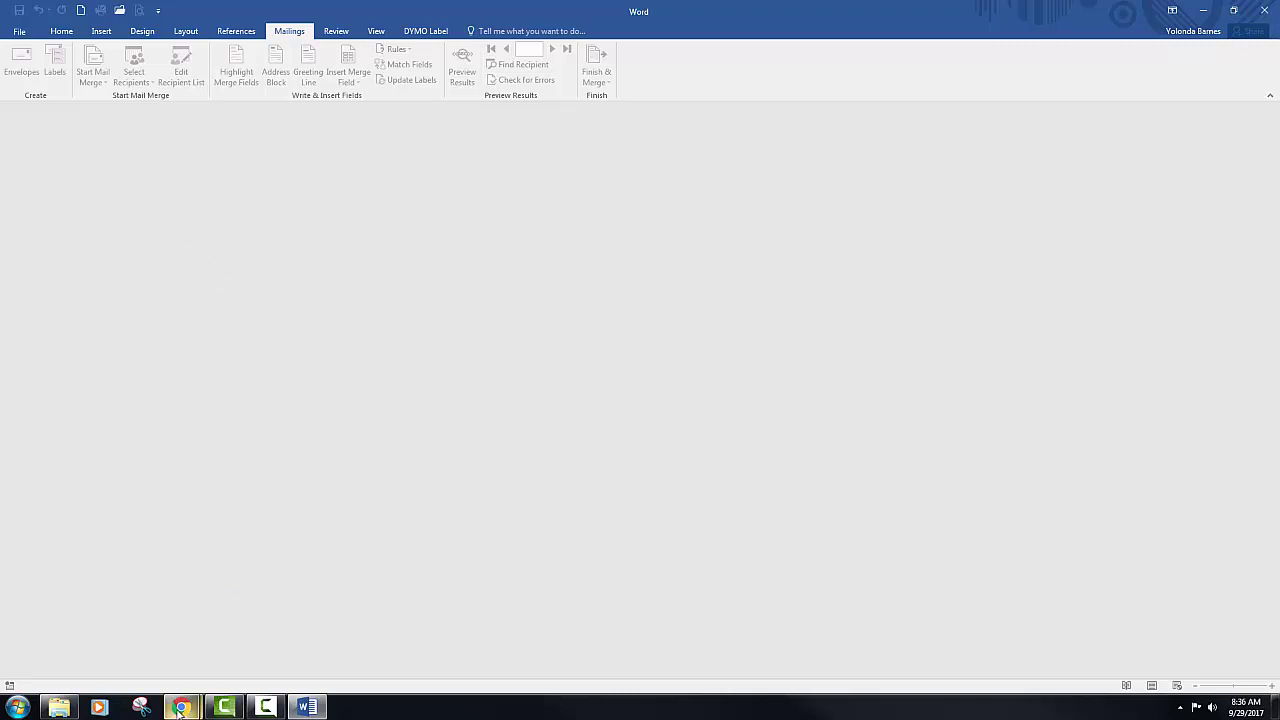
{"action": "mouse_move", "coordinate": [180, 708]}
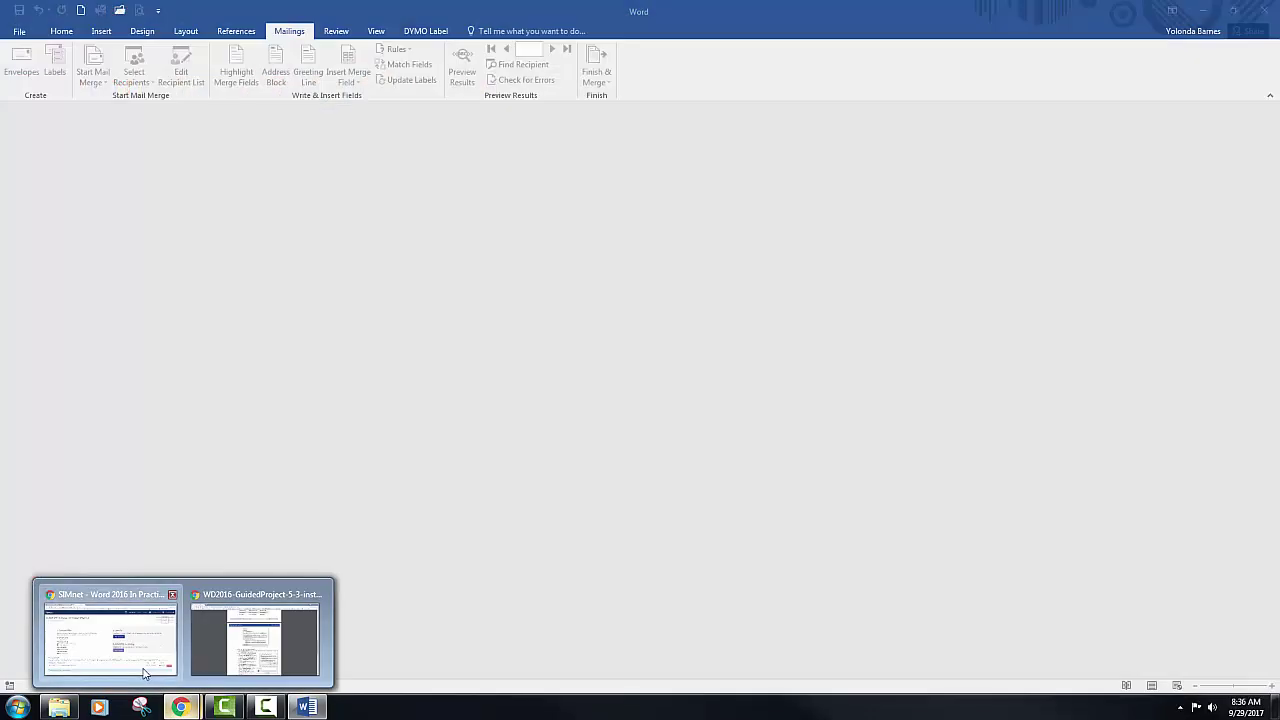
Step: Upload RenewalLetter-05.docx from the ADMS 140 > Chapter 5 folder to Guided Project 5-3 in SIMnet
{"action": "left_click", "coordinate": [150, 655]}
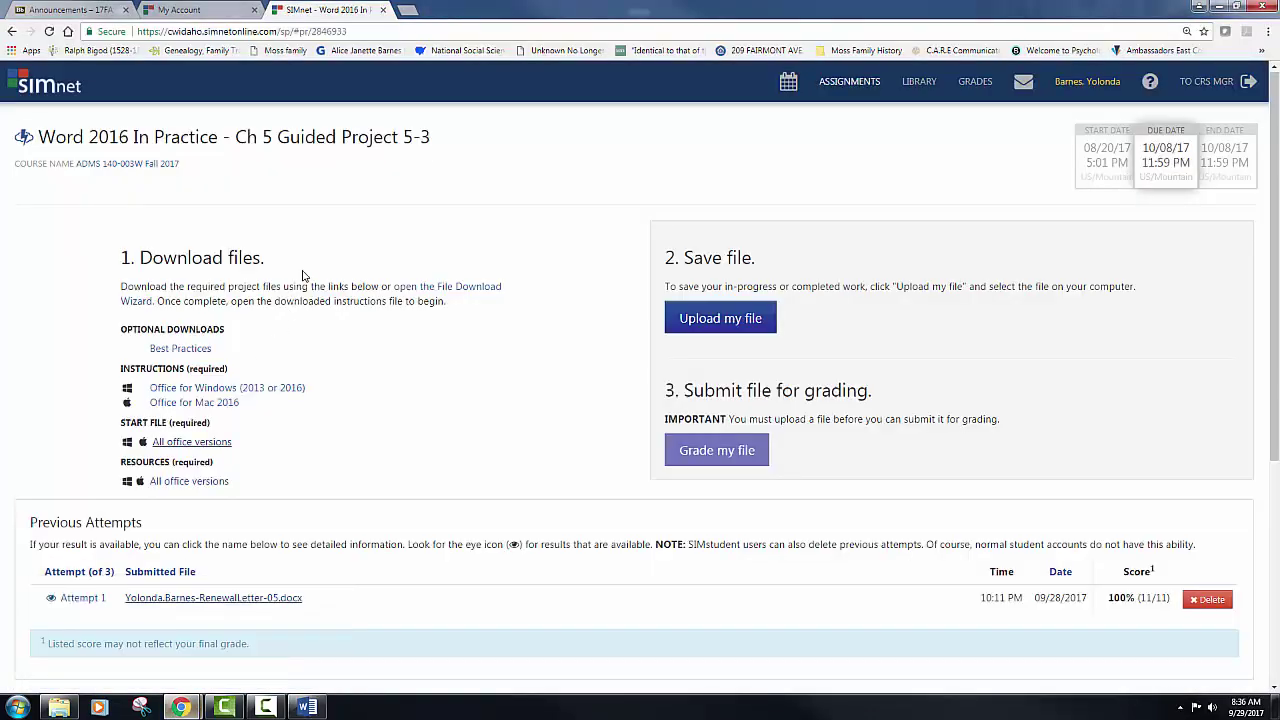
{"action": "left_click", "coordinate": [689, 320]}
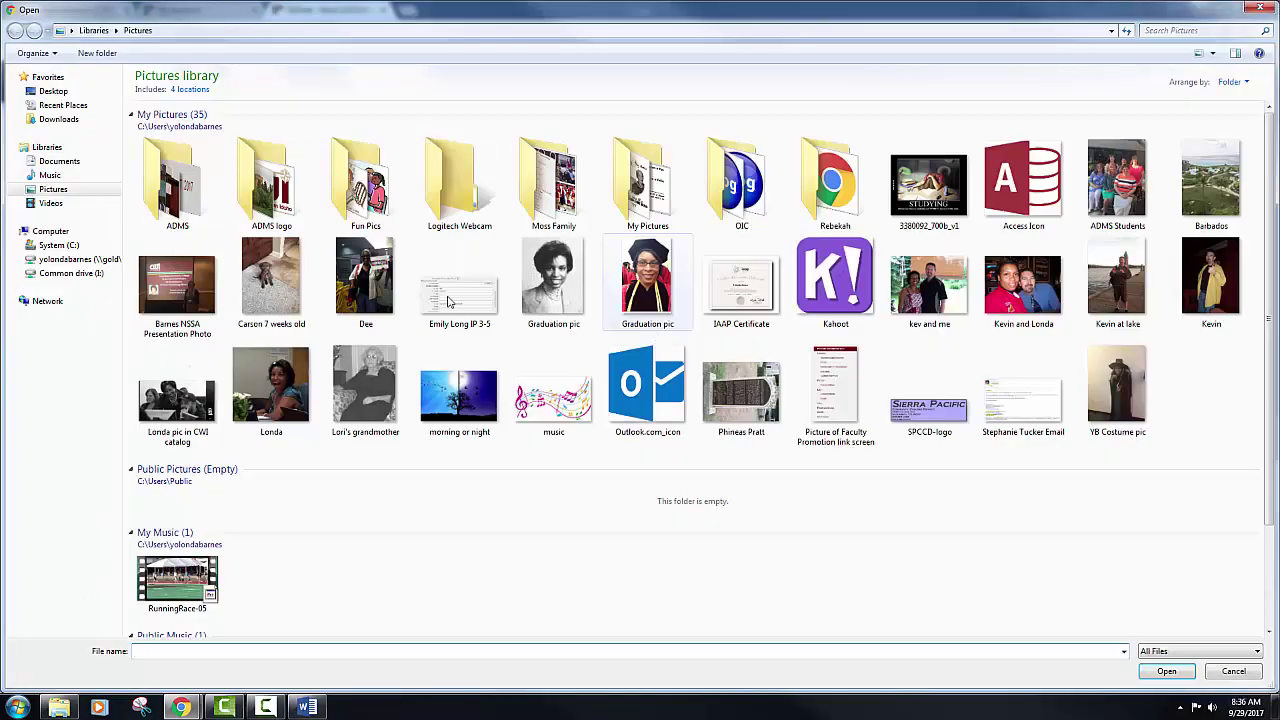
{"action": "left_click", "coordinate": [72, 162]}
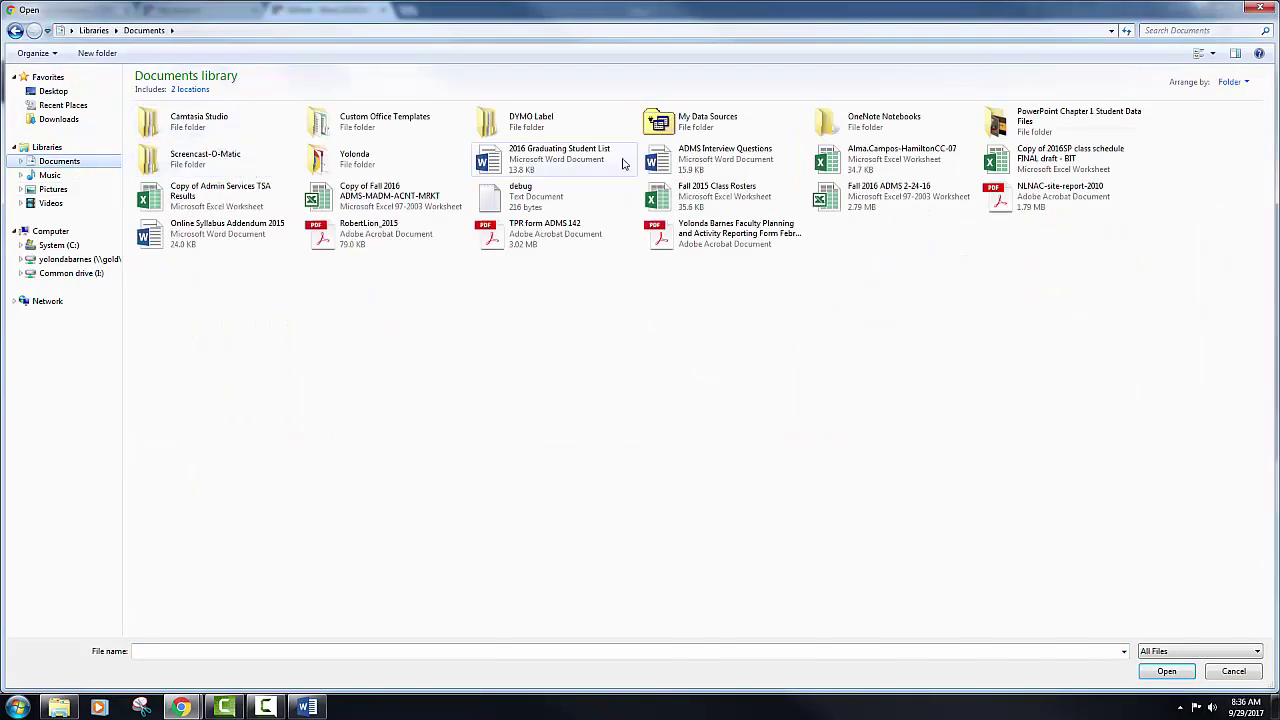
{"action": "left_click", "coordinate": [341, 164]}
{"action": "double_click", "coordinate": [341, 164]}
{"action": "double_click", "coordinate": [192, 124]}
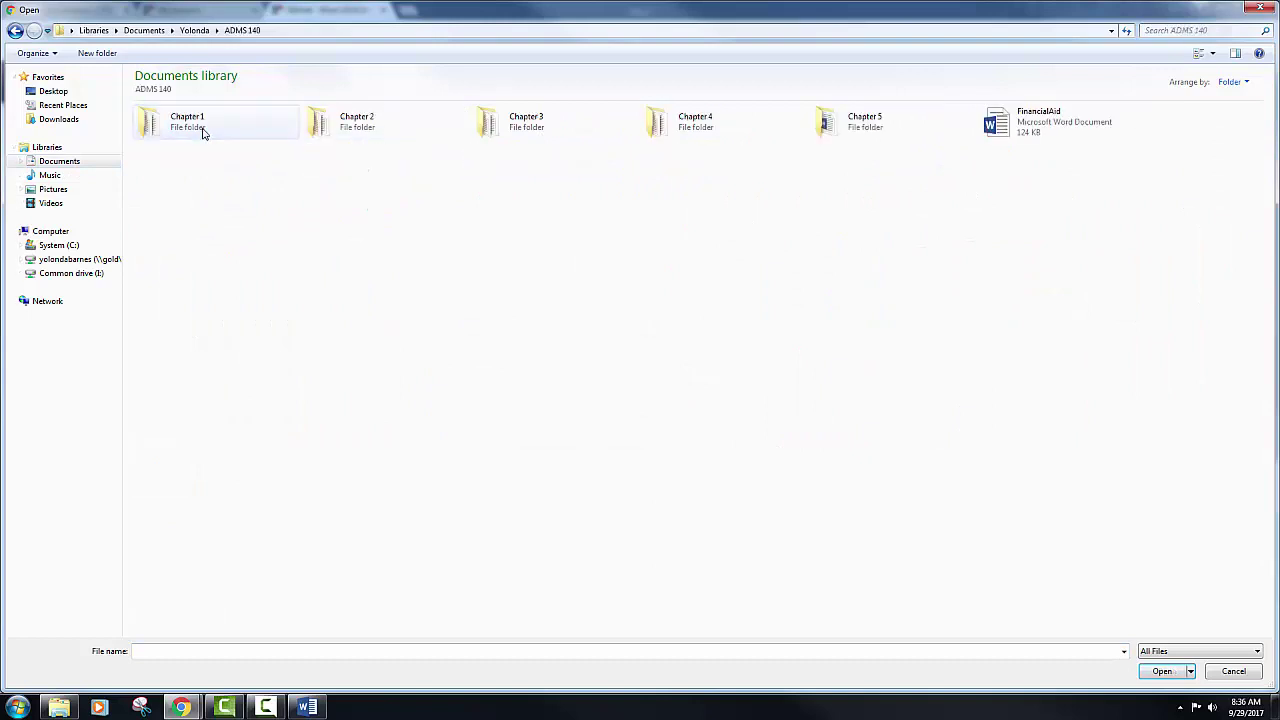
{"action": "double_click", "coordinate": [835, 132]}
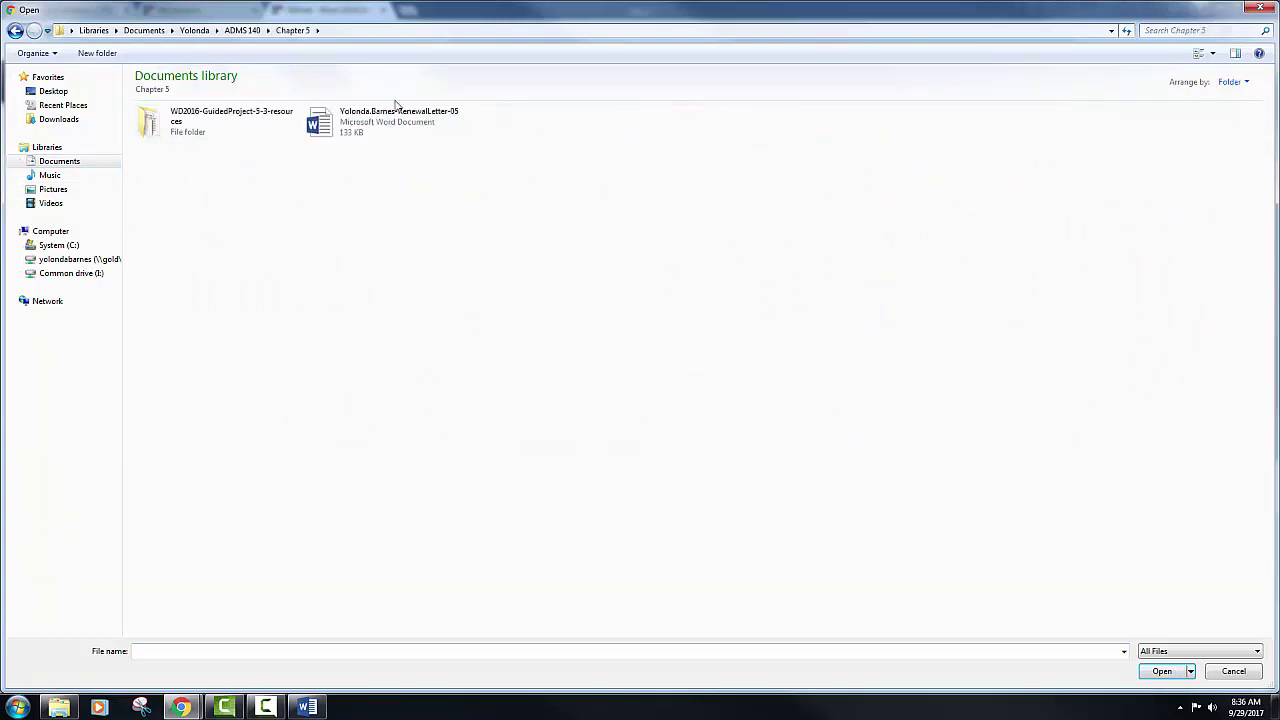
{"action": "left_click", "coordinate": [343, 121]}
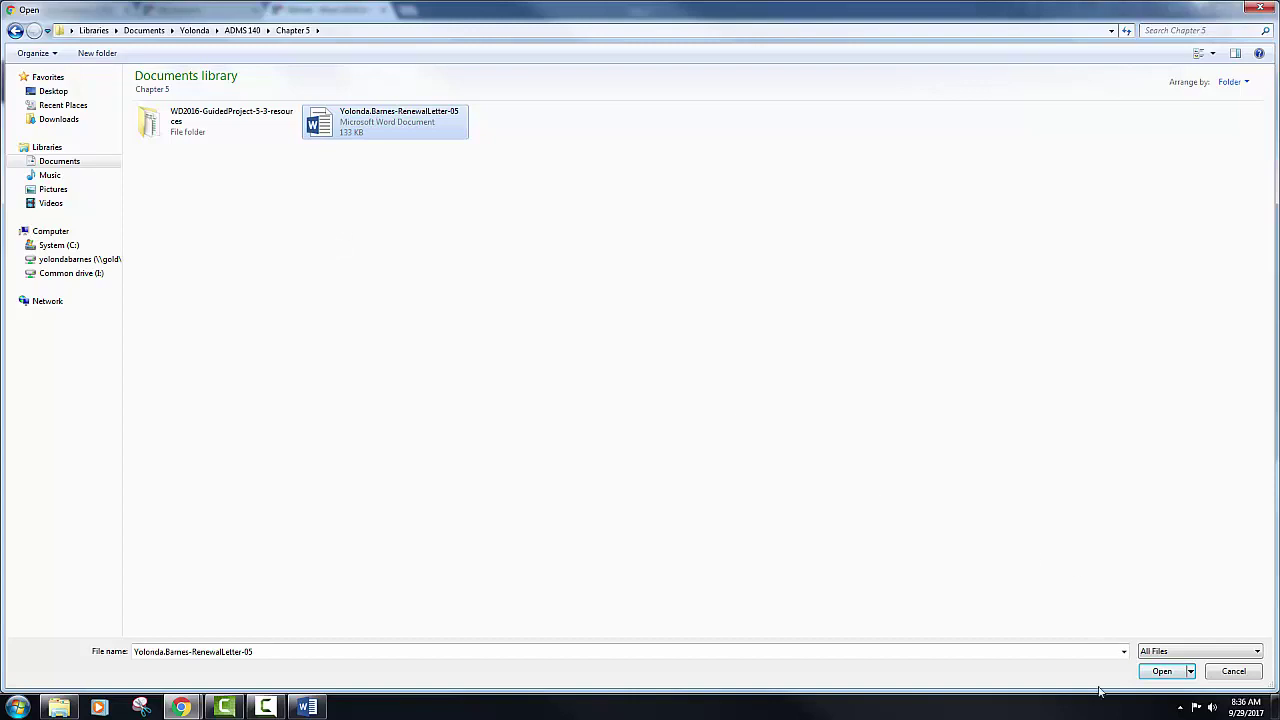
{"action": "left_click", "coordinate": [1158, 672]}
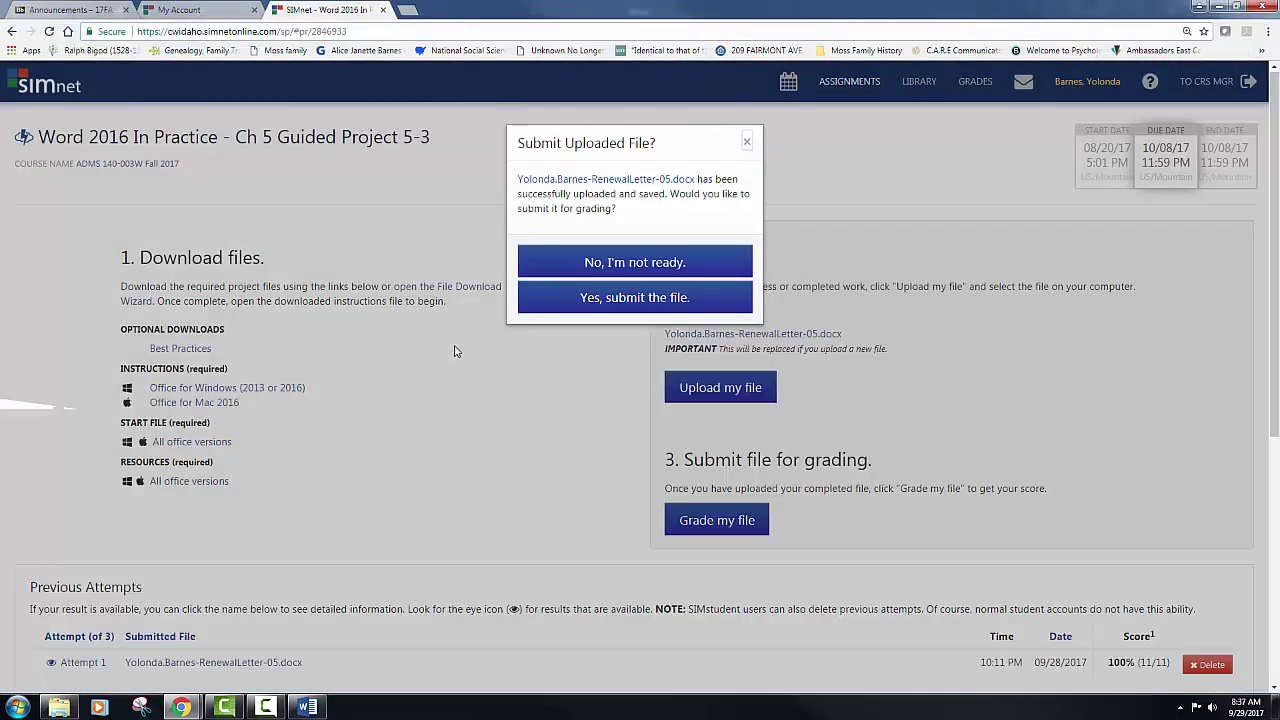
Step: Submit the uploaded letter for grading, then return to the Week 07 assignment list
{"action": "left_click", "coordinate": [582, 297]}
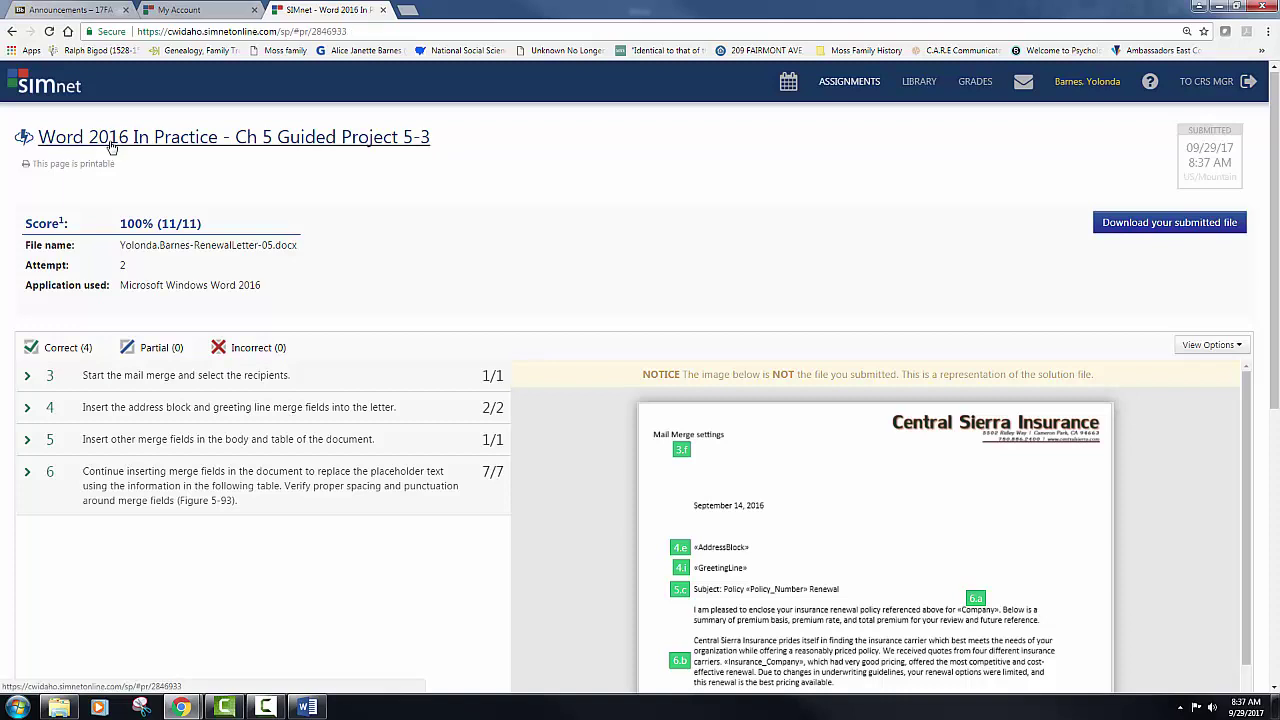
{"action": "left_click", "coordinate": [108, 140]}
{"action": "left_click", "coordinate": [114, 166]}
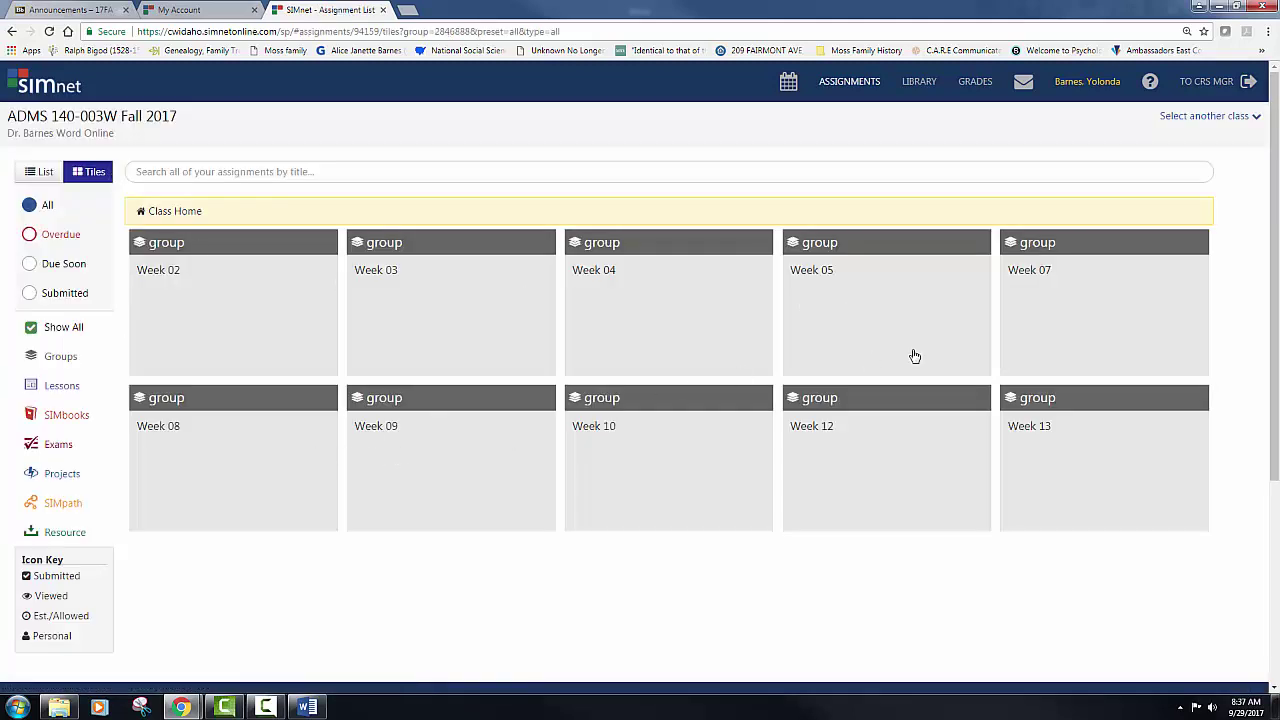
{"action": "left_click", "coordinate": [1046, 338]}
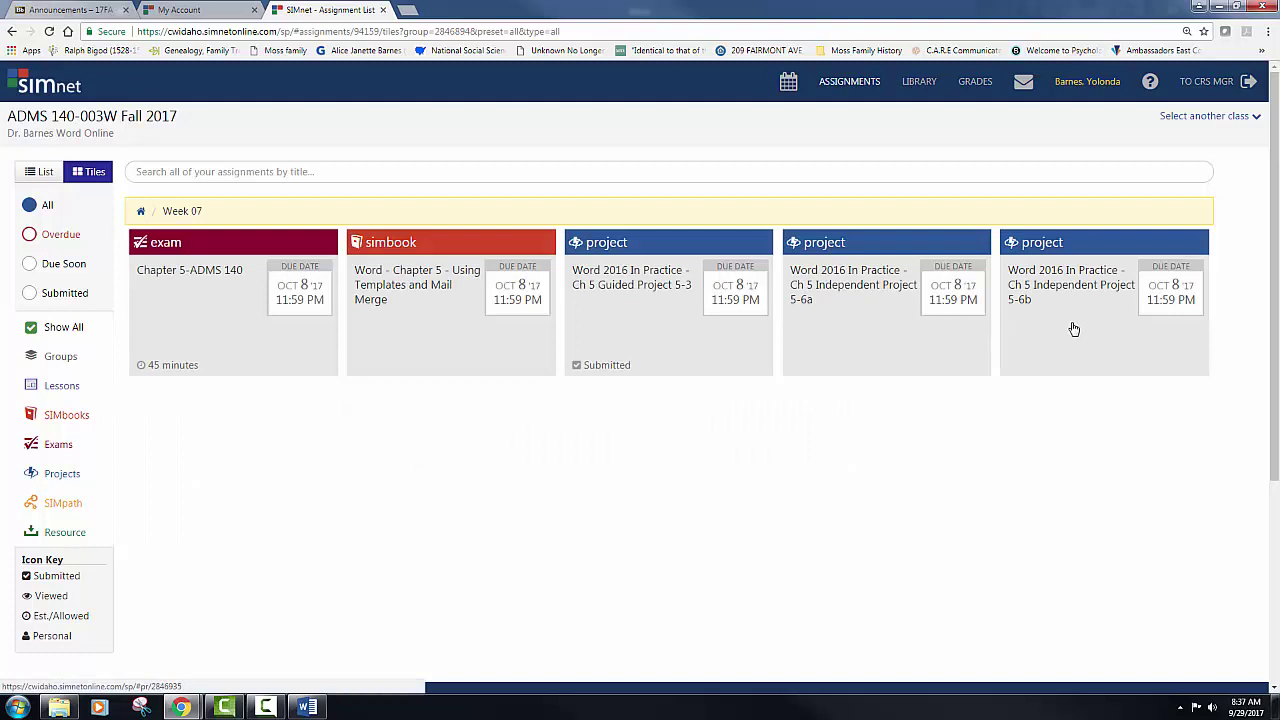